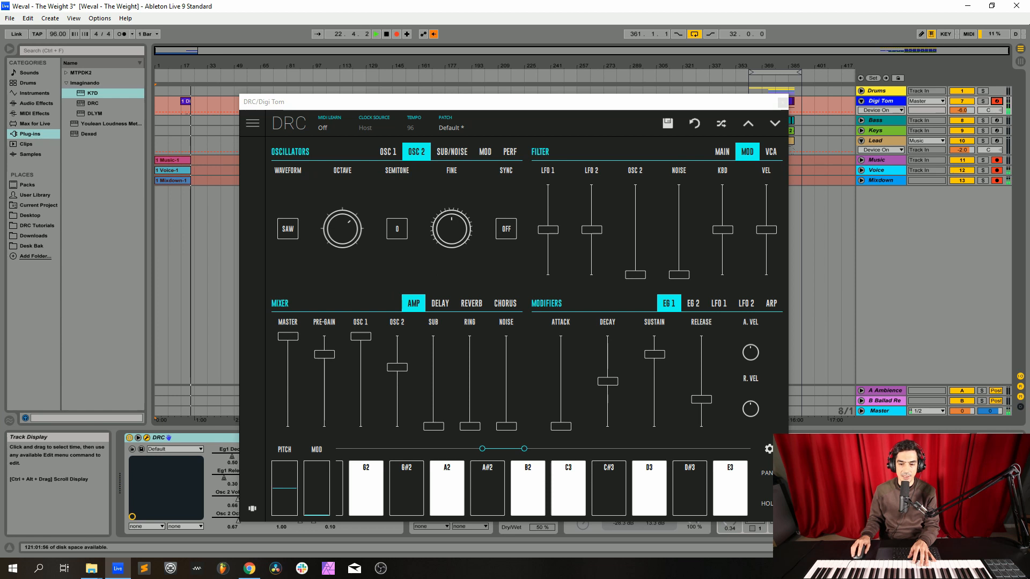
Step: Set oscillator 2 on the Digi Tom synth to a triangle wave and detune it to a fine value of 0.53
{"action": "left_click", "coordinate": [288, 229]}
{"action": "left_click", "coordinate": [288, 234]}
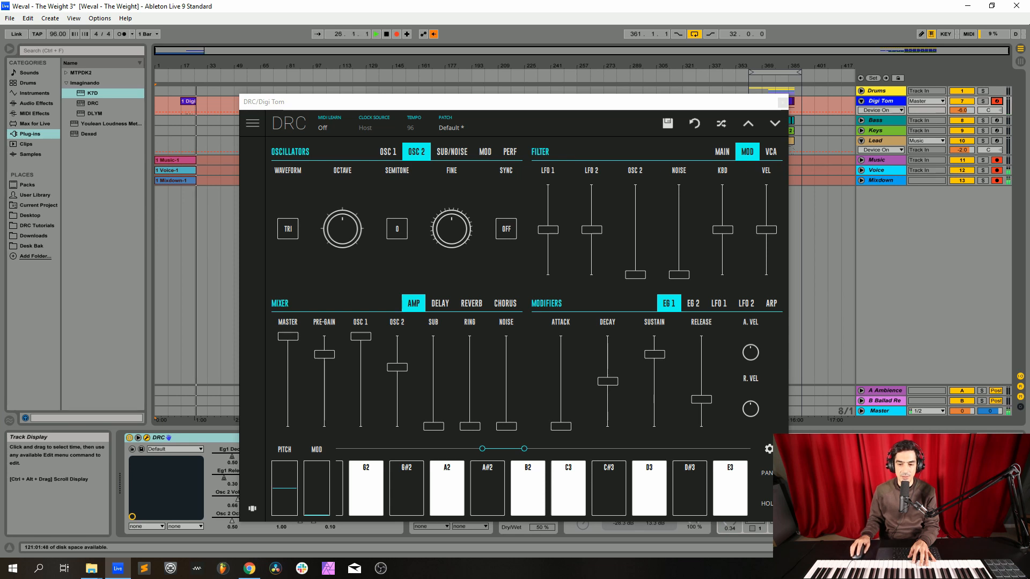
{"action": "left_click_drag", "start_coordinate": [451, 230], "coordinate": [451, 226]}
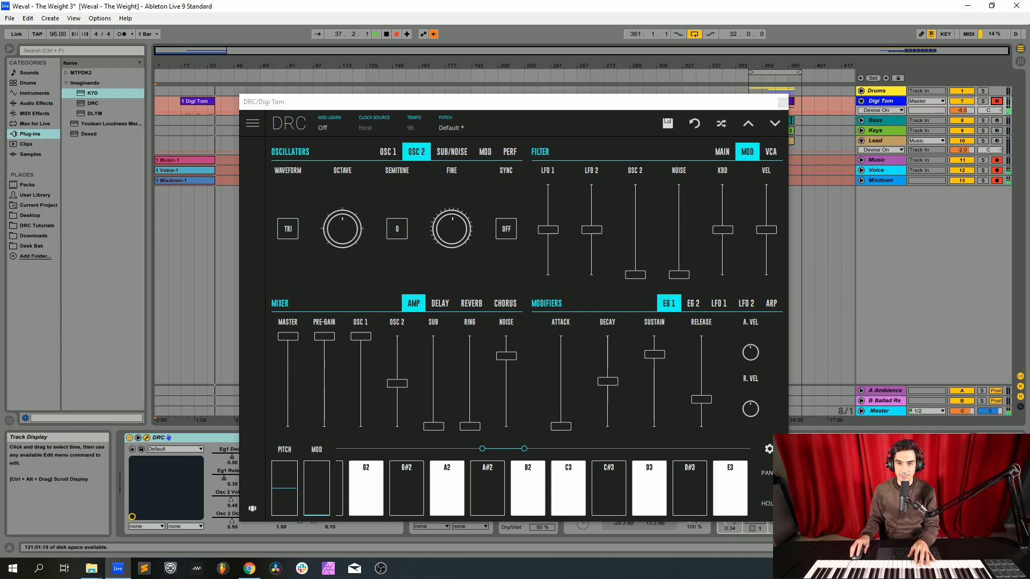
Step: Lower the main filter cutoff to roughly a quarter of its range and set the filter mode to L2P
{"action": "left_click", "coordinate": [722, 152]}
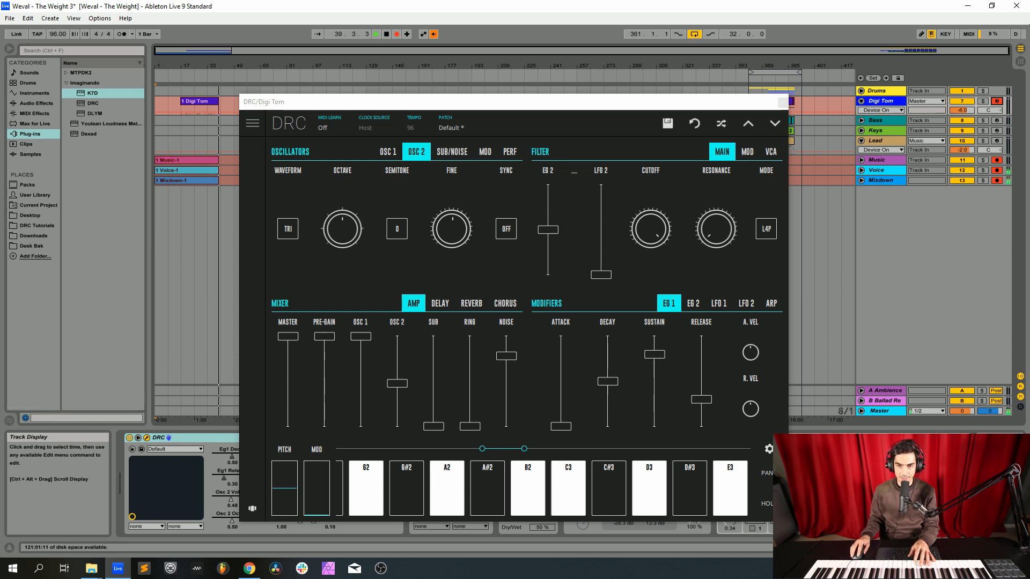
{"action": "mouse_move", "coordinate": [650, 229]}
{"action": "left_mouse_down"}
{"action": "mouse_move", "coordinate": [650, 243]}
{"action": "mouse_move", "coordinate": [650, 228]}
{"action": "left_mouse_up"}
{"action": "left_click", "coordinate": [766, 230]}
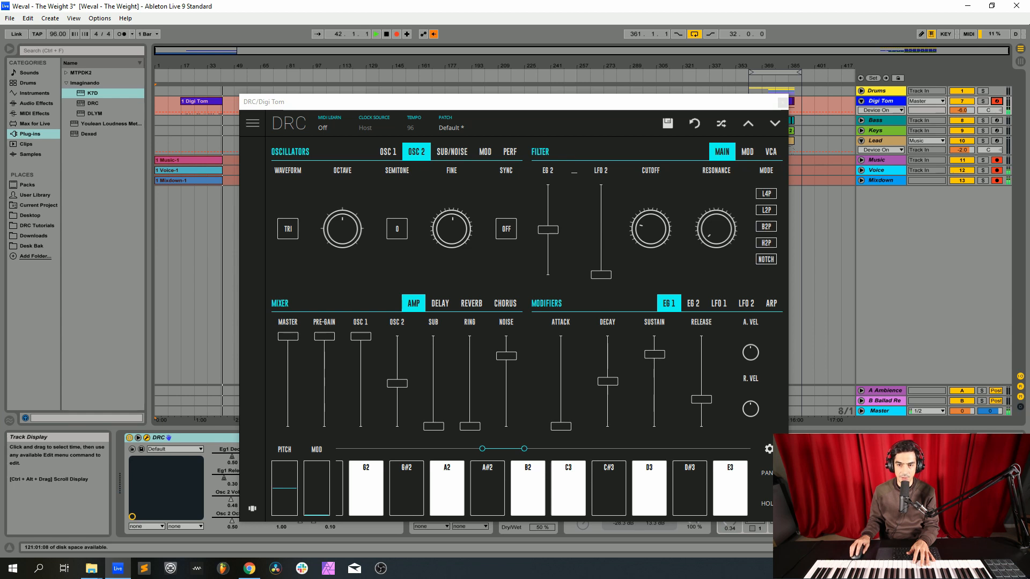
{"action": "left_click", "coordinate": [767, 209]}
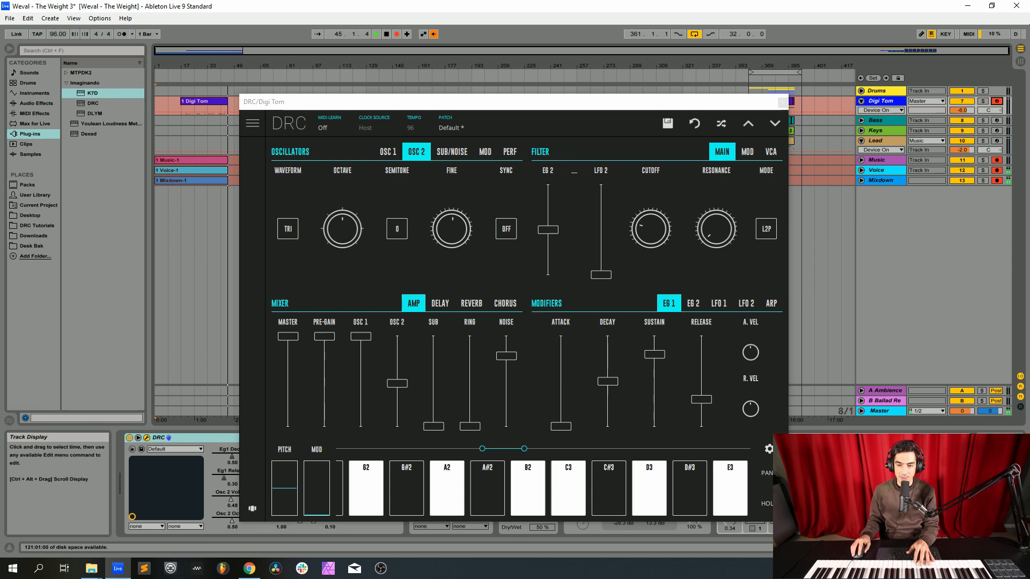
Step: Shape the EG 1 envelope with attack 0.05, decay 0.17, sustain 0.08 and release 0.12
{"action": "left_click_drag", "start_coordinate": [561, 427], "coordinate": [561, 422]}
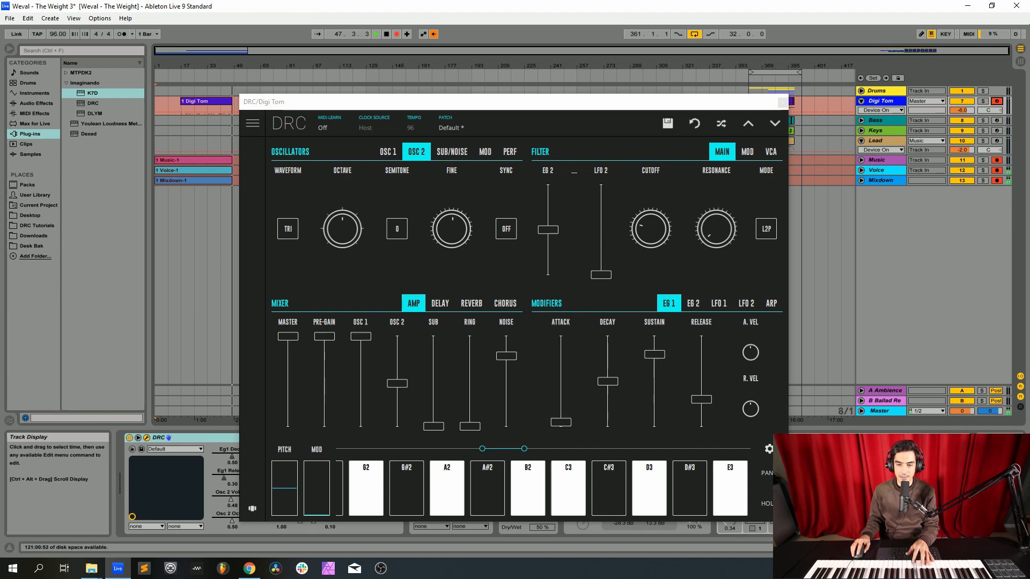
{"action": "left_click_drag", "start_coordinate": [607, 382], "coordinate": [607, 411]}
{"action": "left_click_drag", "start_coordinate": [654, 354], "coordinate": [701, 416]}
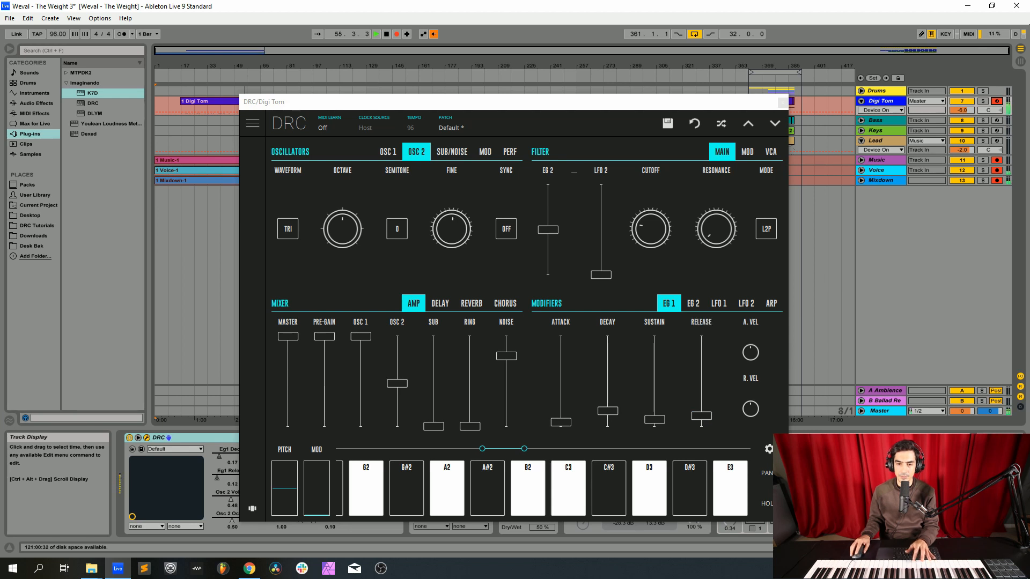
Step: Lower the EG 2 sustain slightly below its decay level, set the release to 0.13, and close the synth window
{"action": "left_click", "coordinate": [693, 303]}
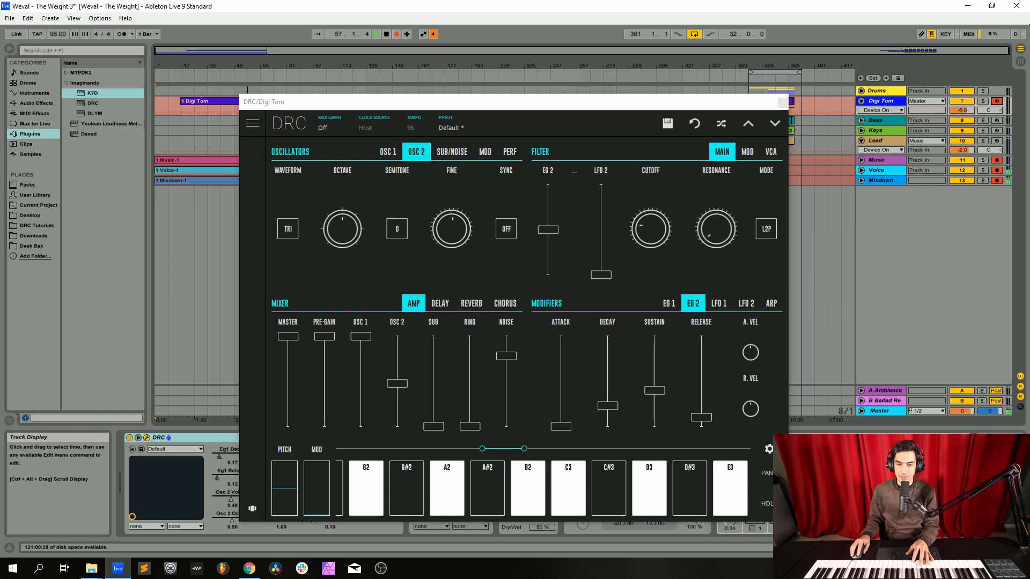
{"action": "left_click_drag", "start_coordinate": [607, 406], "coordinate": [702, 414]}
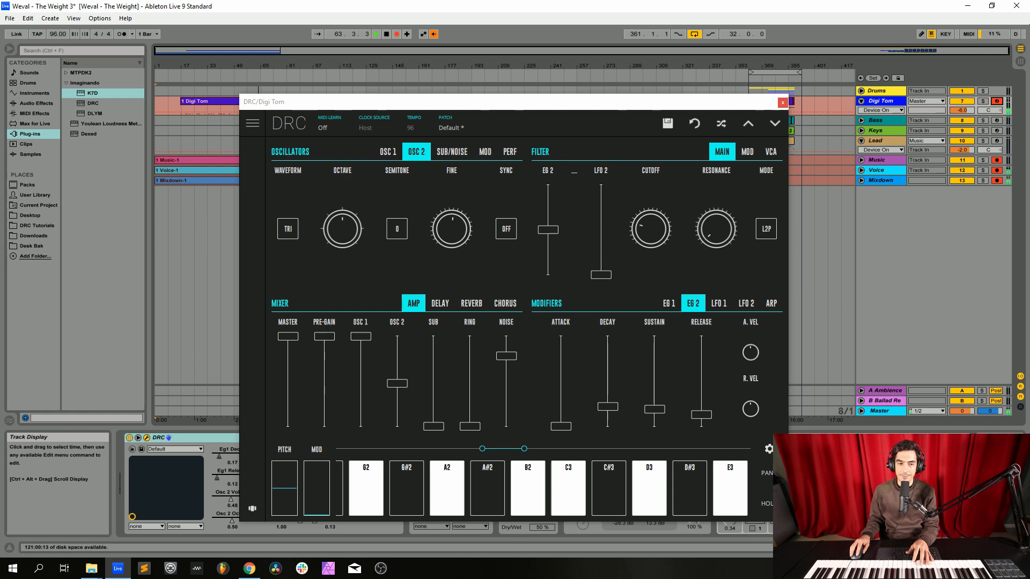
{"action": "left_click", "coordinate": [783, 101]}
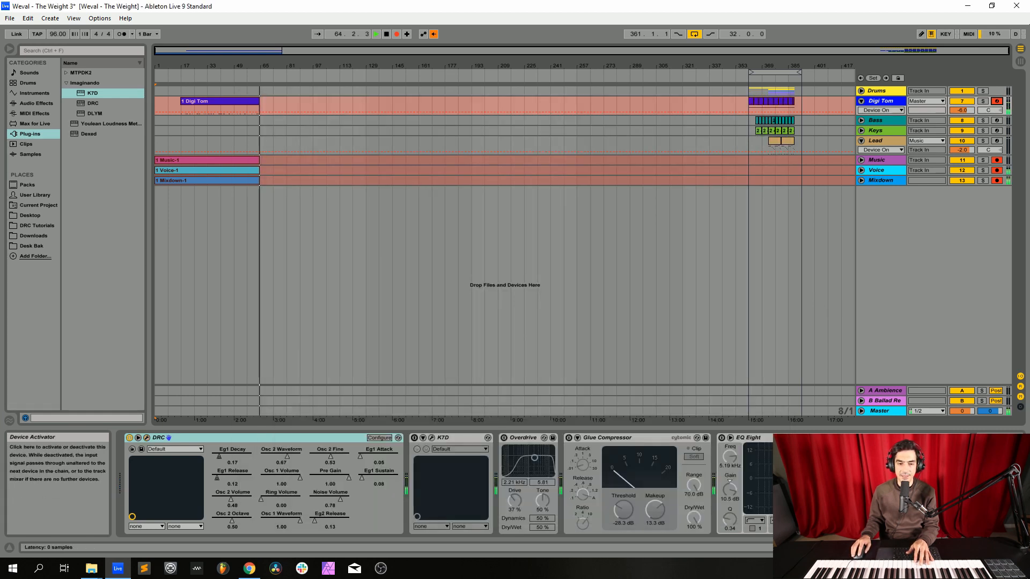
Step: Activate the K7D, Overdrive, Glue Compressor and EQ Eight effects on the Digi Tom track
{"action": "left_click", "coordinate": [414, 438]}
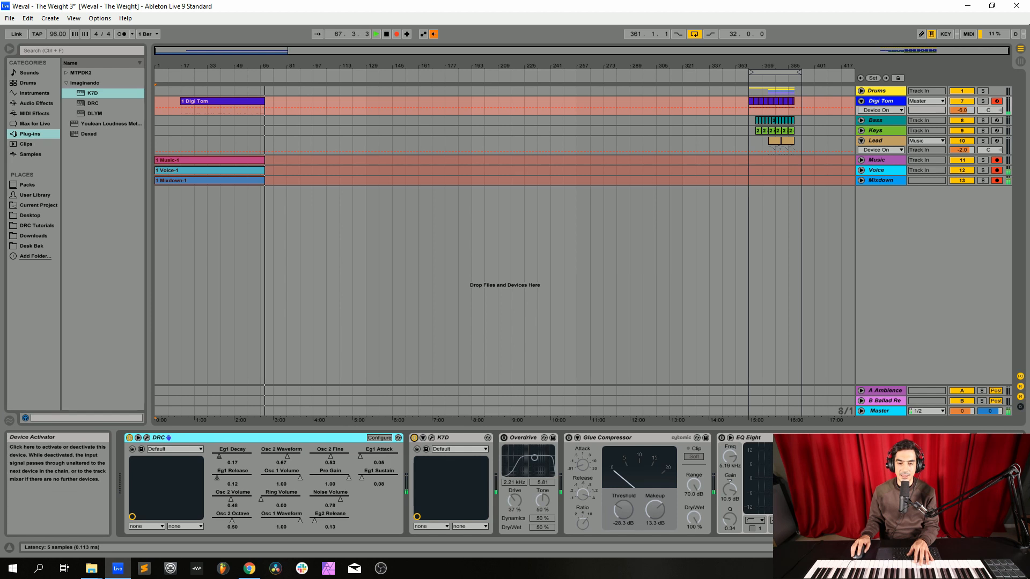
{"action": "left_click", "coordinate": [504, 438]}
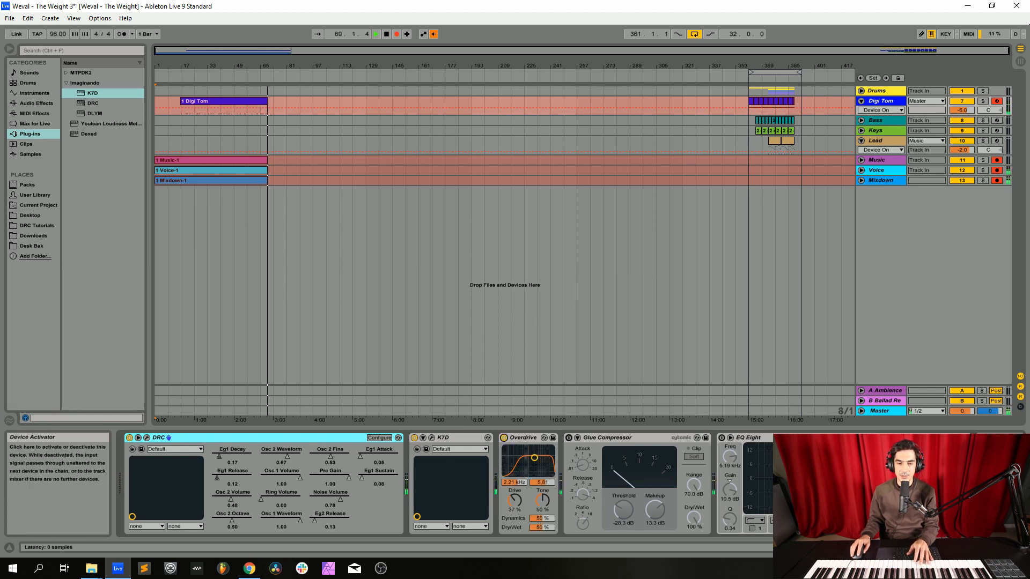
{"action": "left_click", "coordinate": [568, 438]}
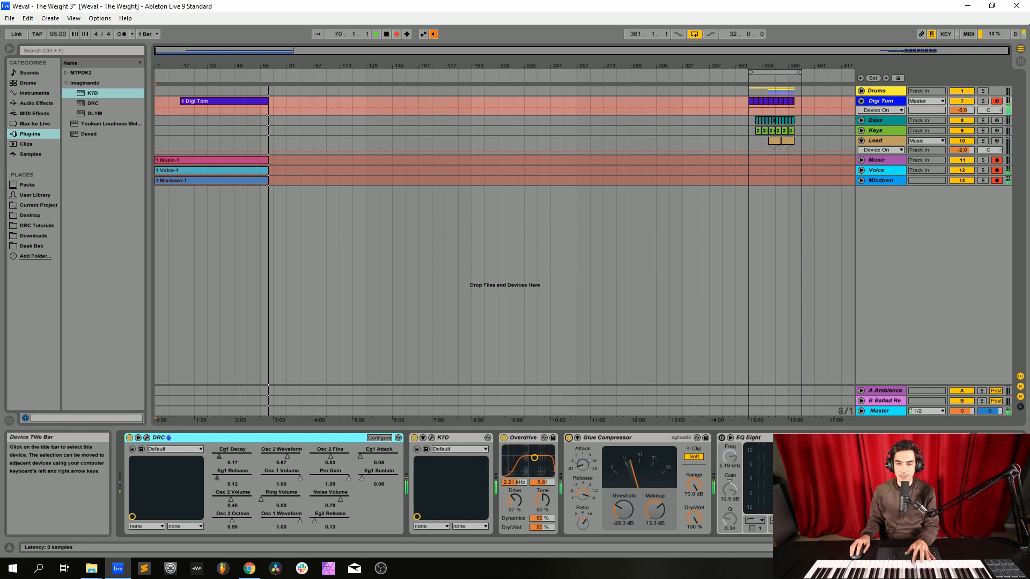
{"action": "left_click", "coordinate": [721, 437]}
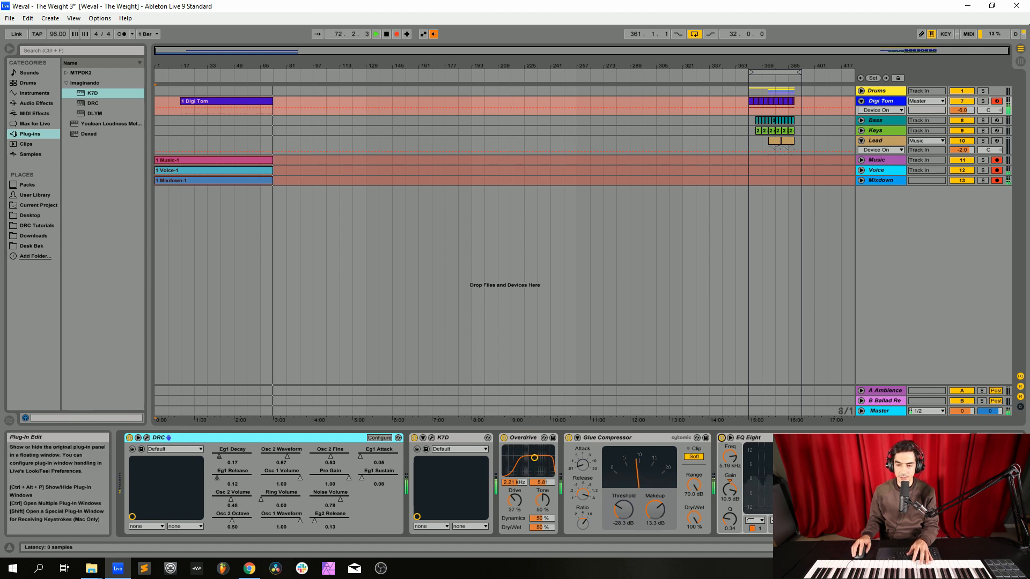
Step: Reopen the Digi Tom DRC synth to review its EG 1 envelope settings and close it again
{"action": "left_click", "coordinate": [146, 438]}
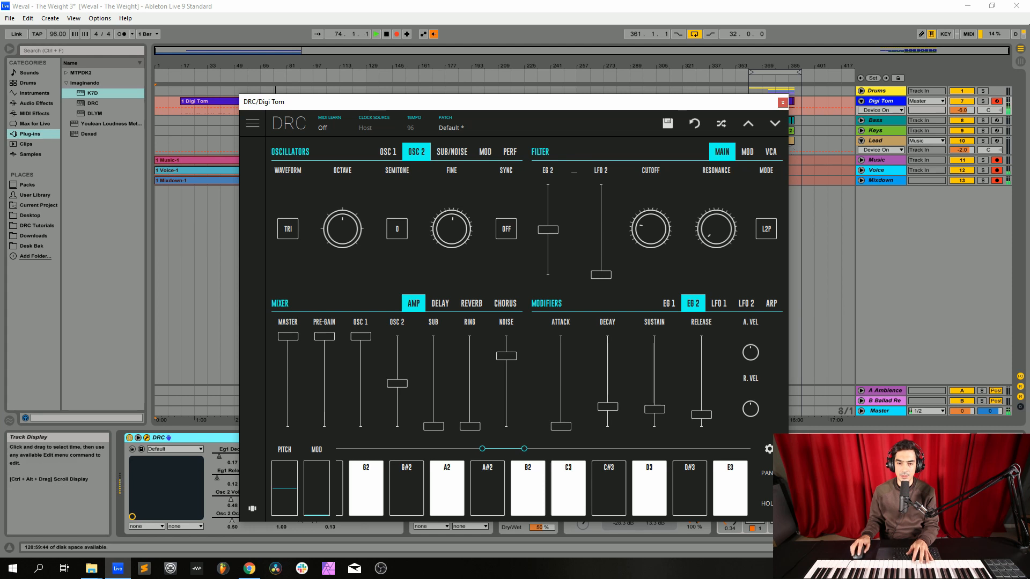
{"action": "left_click", "coordinate": [669, 304]}
{"action": "left_click_drag", "start_coordinate": [561, 426], "coordinate": [561, 422]}
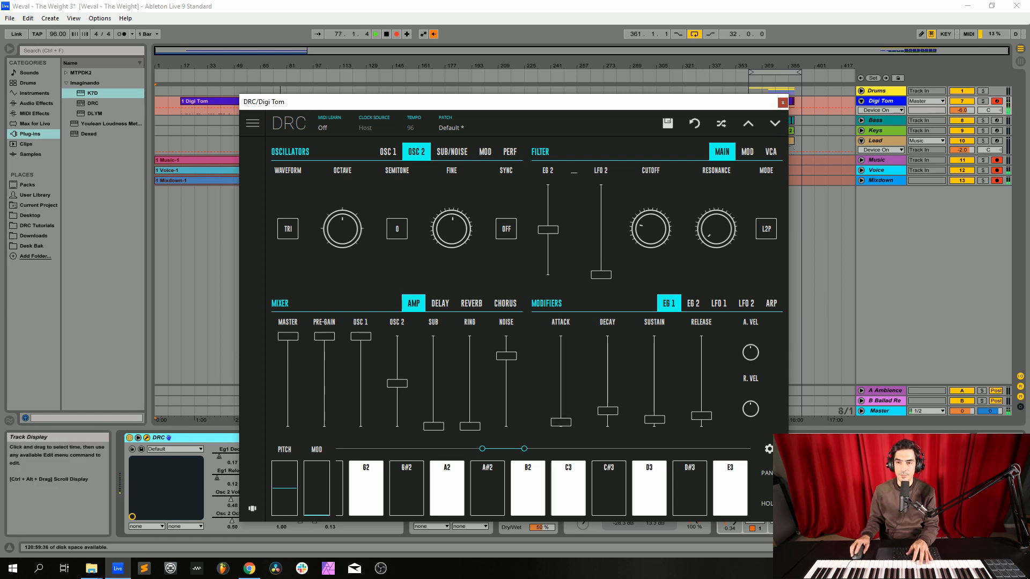
{"action": "left_click", "coordinate": [783, 103]}
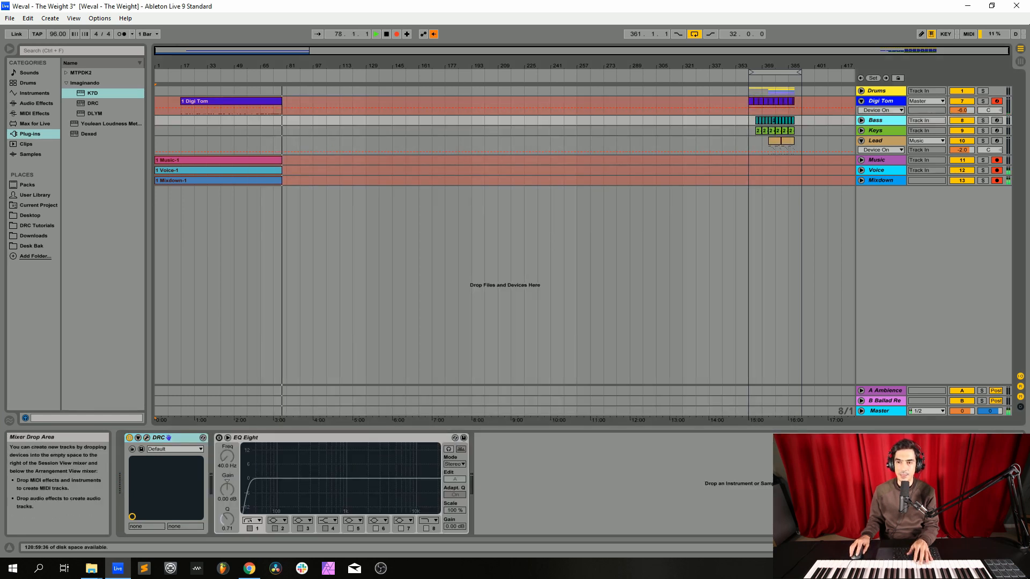
Step: Disarm the Digi Tom track, arm the Bass track for recording and select it
{"action": "left_click", "coordinate": [881, 101]}
{"action": "left_click", "coordinate": [876, 121]}
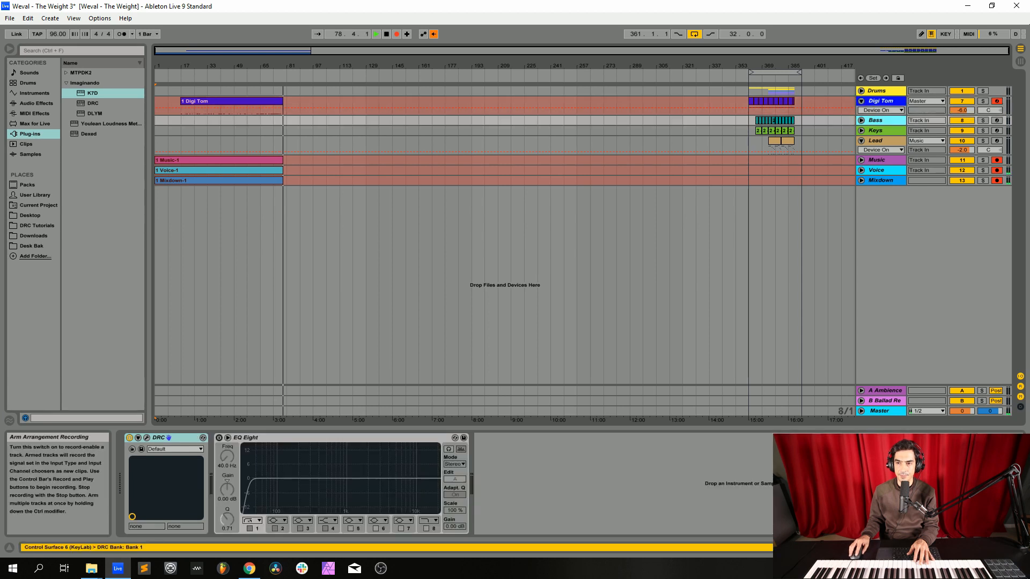
{"action": "left_click", "coordinate": [996, 101]}
{"action": "left_click", "coordinate": [997, 120]}
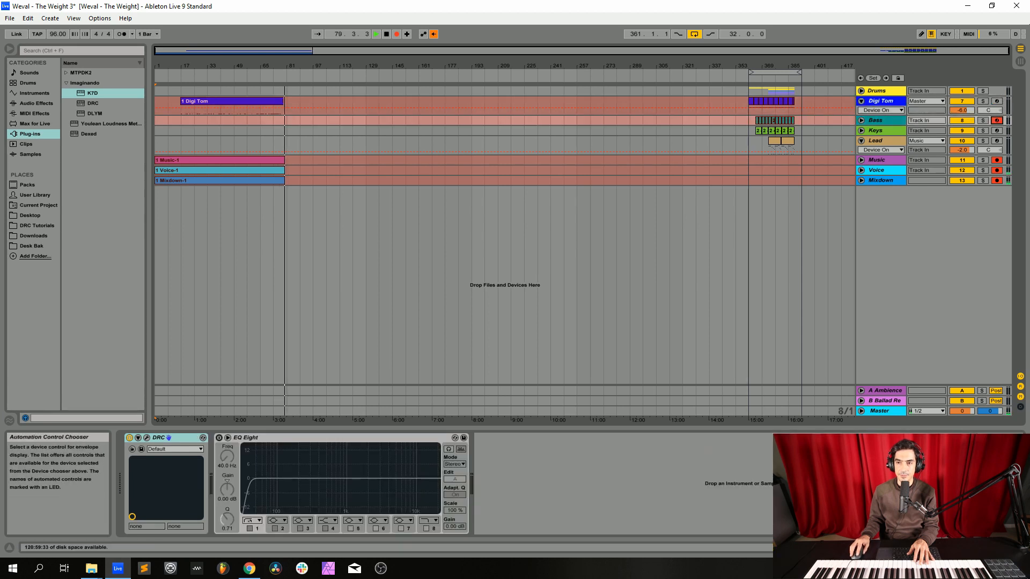
{"action": "left_click", "coordinate": [881, 101]}
{"action": "left_click", "coordinate": [875, 121]}
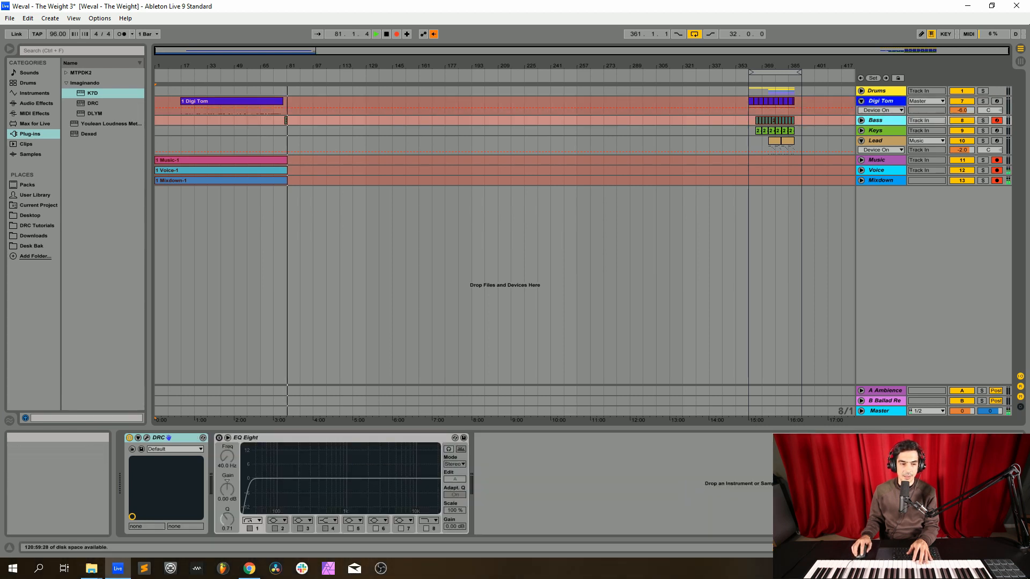
Step: Open the DRC synth on the Bass track and load its Default patch
{"action": "left_click", "coordinate": [146, 438]}
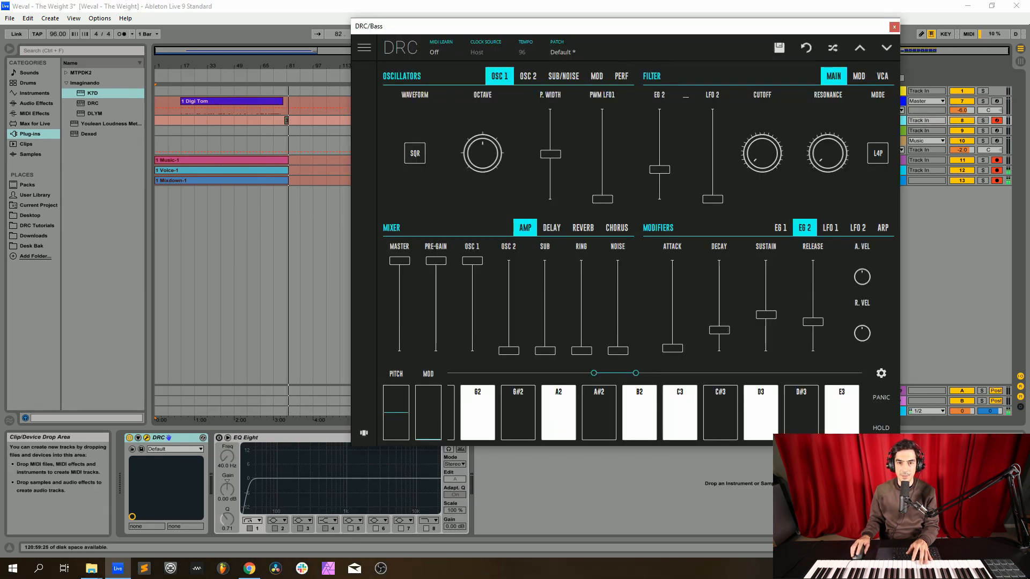
{"action": "left_click", "coordinate": [563, 48]}
{"action": "left_click", "coordinate": [542, 93]}
{"action": "left_click", "coordinate": [563, 48]}
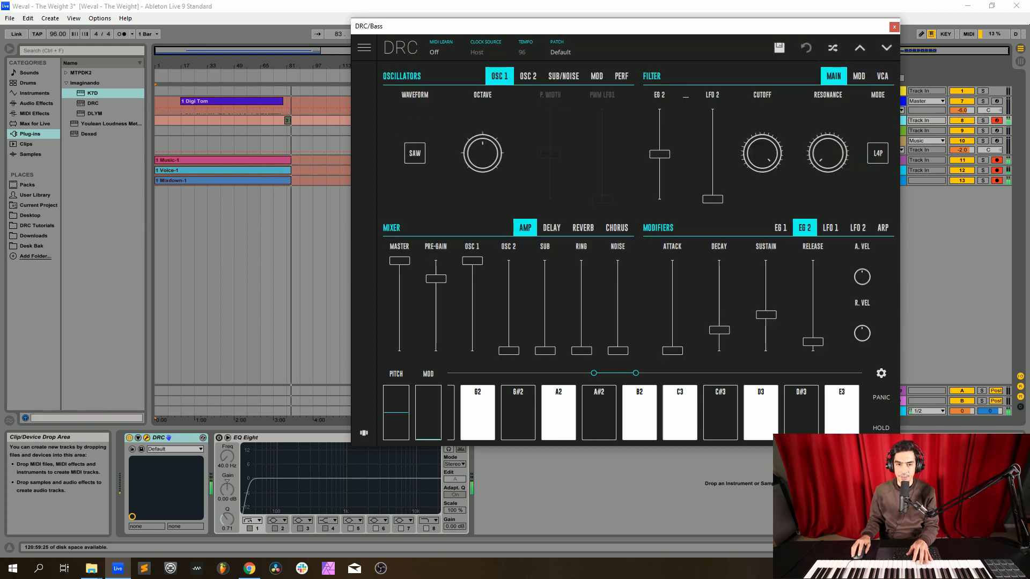
Step: Set oscillator 1 of the bass synth to a square wave and change the voice mode in the performance settings
{"action": "left_click", "coordinate": [415, 154]}
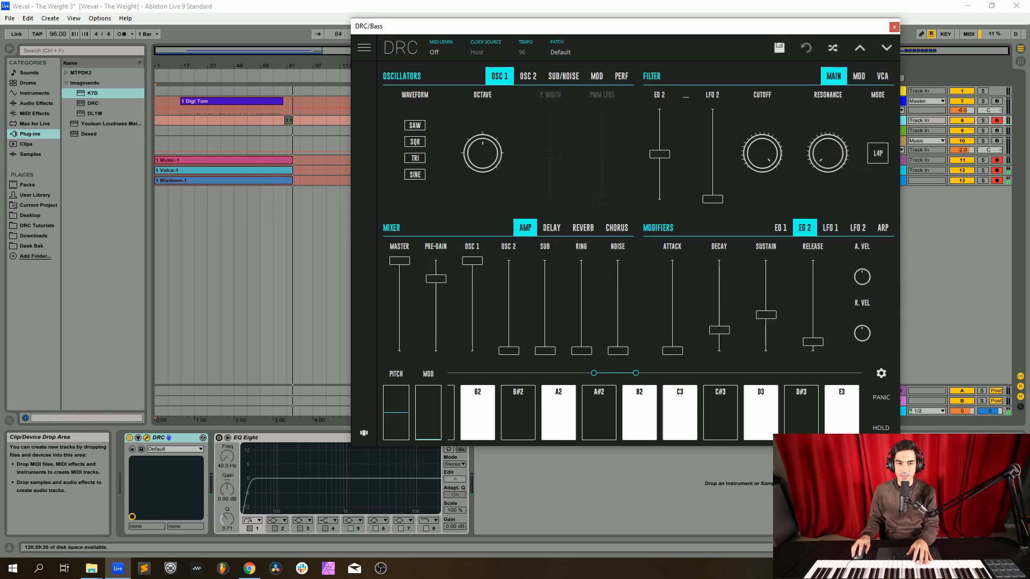
{"action": "left_click", "coordinate": [414, 141]}
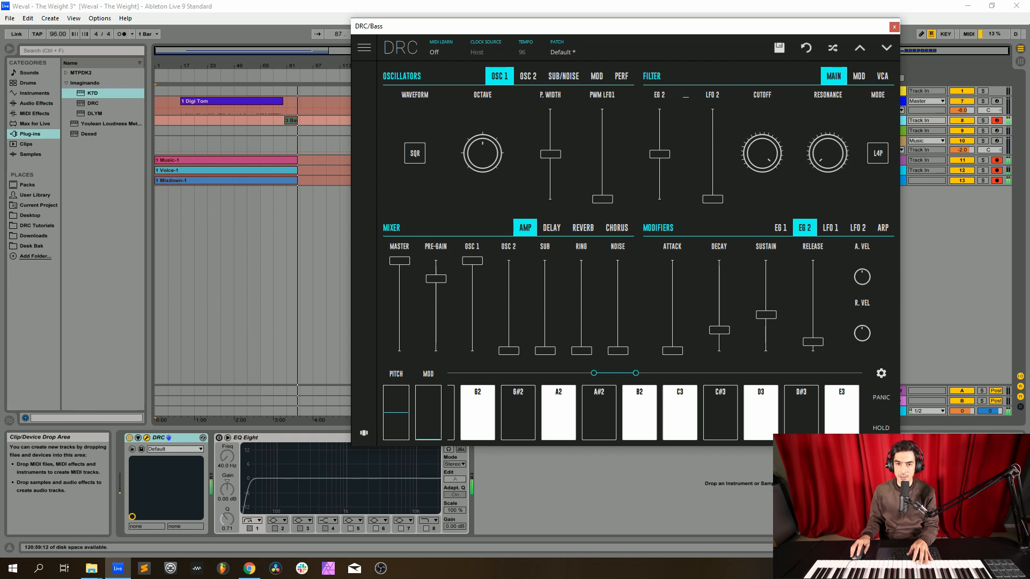
{"action": "left_click", "coordinate": [622, 76]}
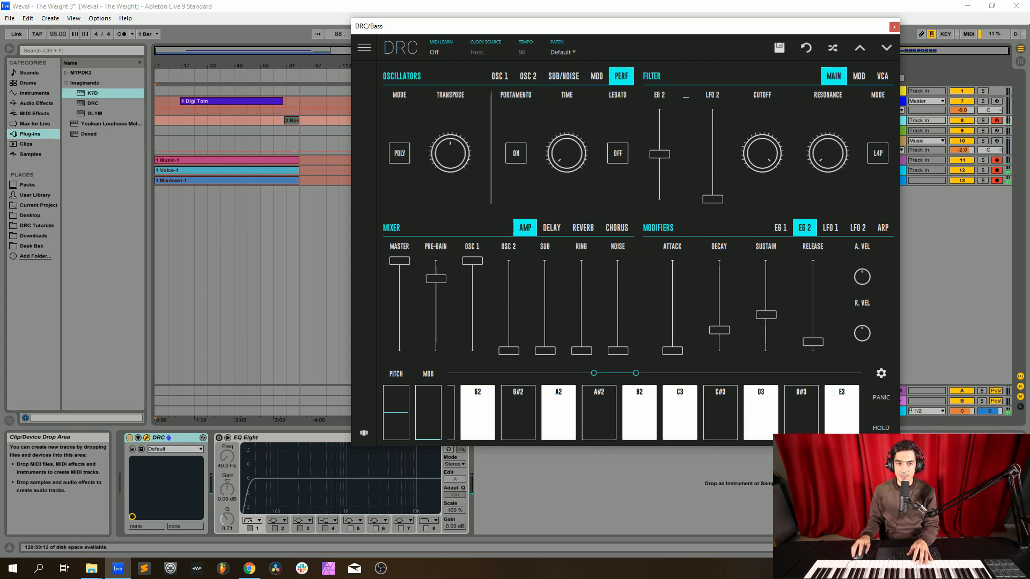
{"action": "left_click", "coordinate": [399, 153]}
{"action": "left_click", "coordinate": [500, 76]}
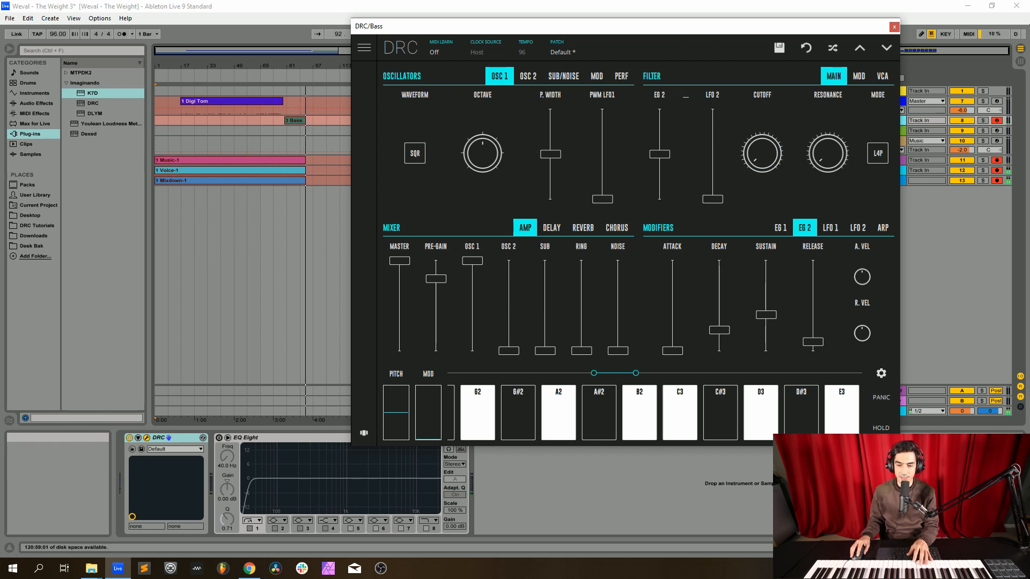
Step: Lower the bass filter's EG 2 amount moderately below centre and raise its velocity modulation slightly above centre
{"action": "left_click_drag", "start_coordinate": [660, 154], "coordinate": [660, 170]}
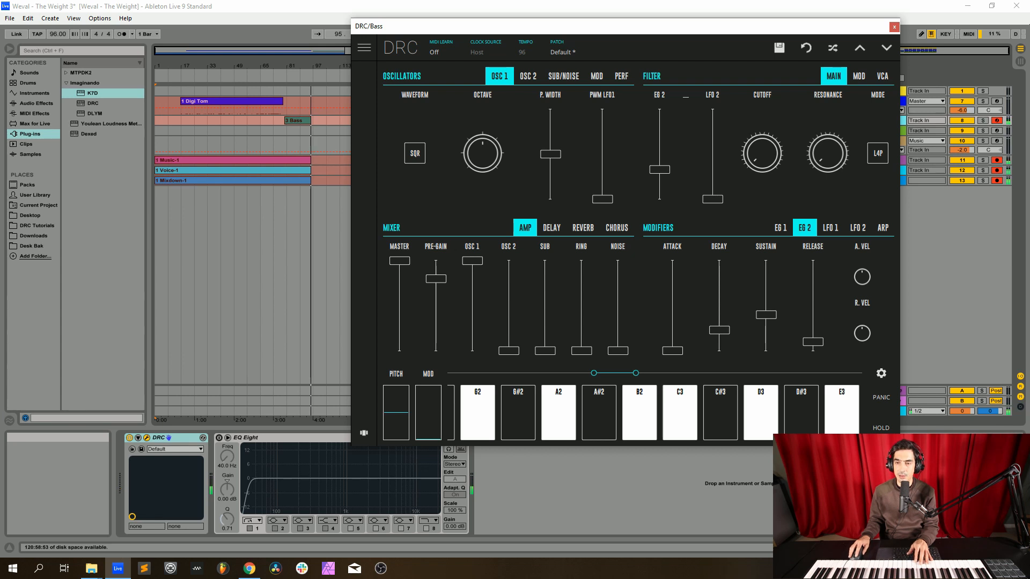
{"action": "left_click", "coordinate": [859, 76]}
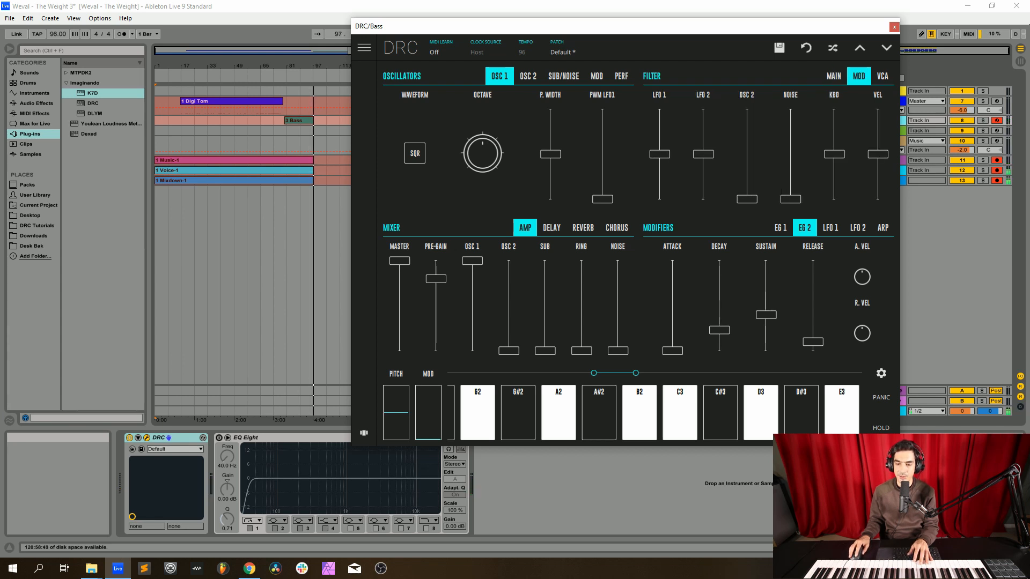
{"action": "left_click_drag", "start_coordinate": [878, 154], "coordinate": [877, 148]}
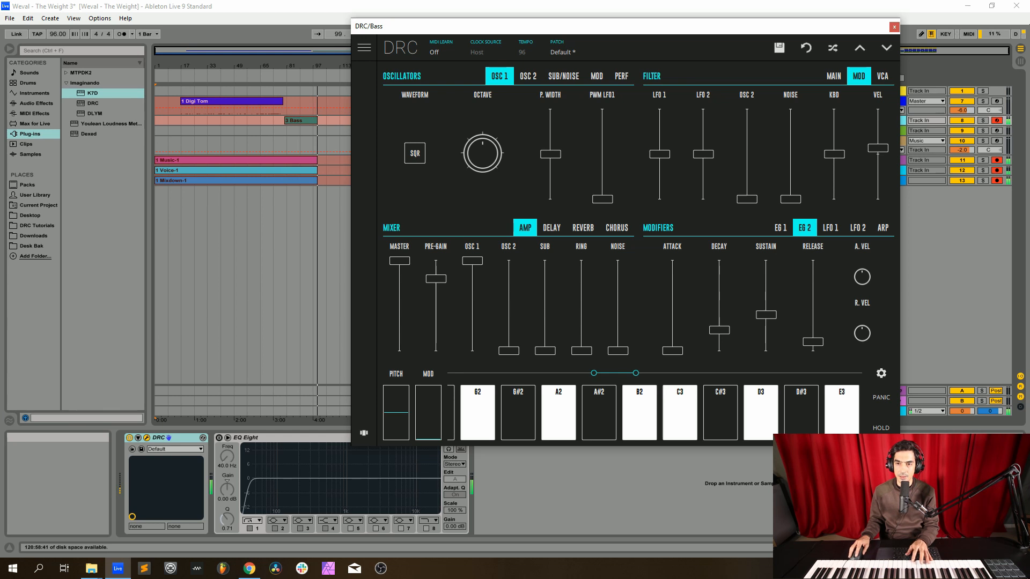
{"action": "left_click", "coordinate": [834, 76]}
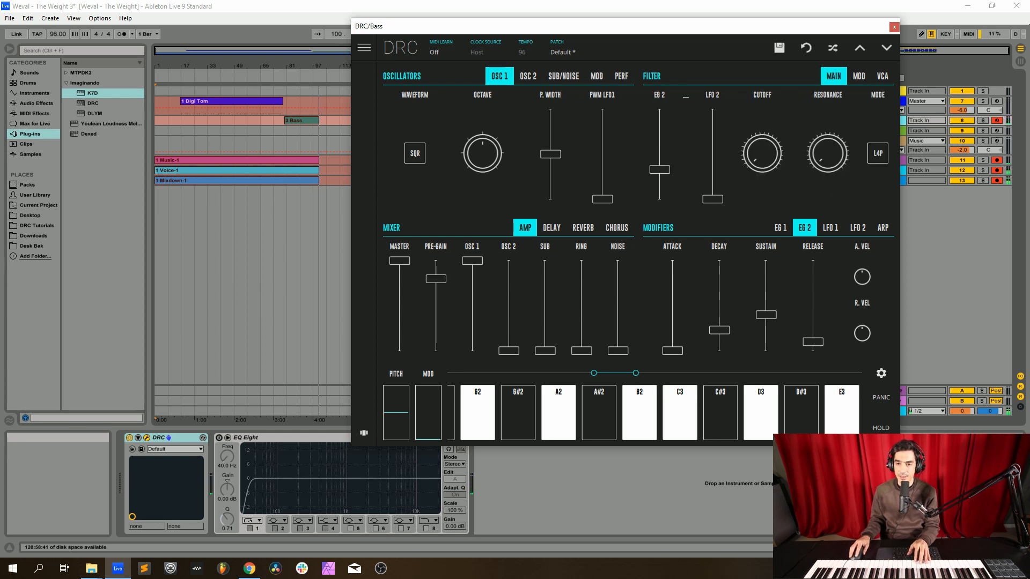
Step: Lower the bass synth's EG 1 decay and sustain to a little over one third and raise the release slightly to match
{"action": "left_click", "coordinate": [781, 228]}
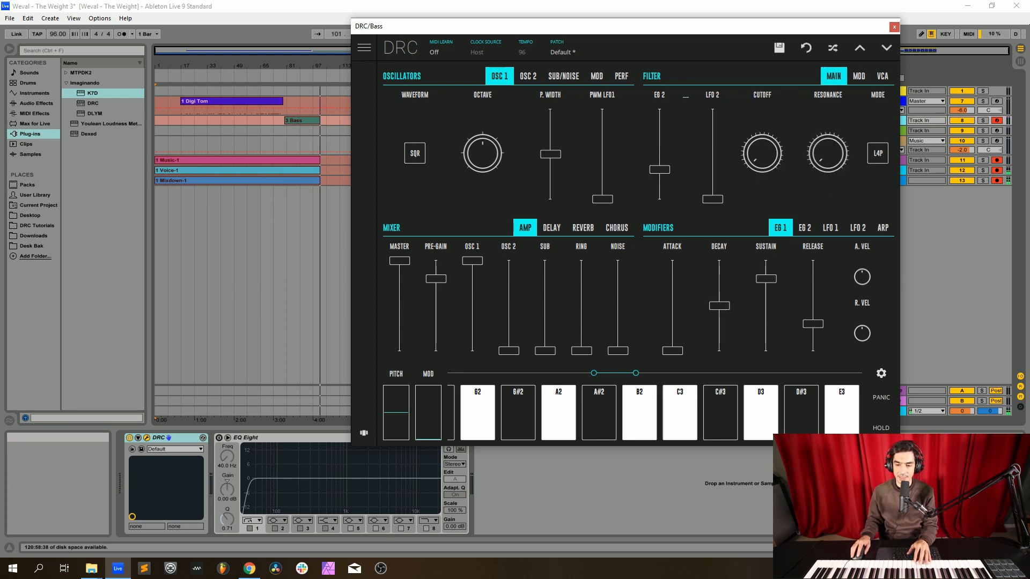
{"action": "left_click_drag", "start_coordinate": [719, 306], "coordinate": [719, 316]}
{"action": "left_click_drag", "start_coordinate": [719, 319], "coordinate": [720, 318]}
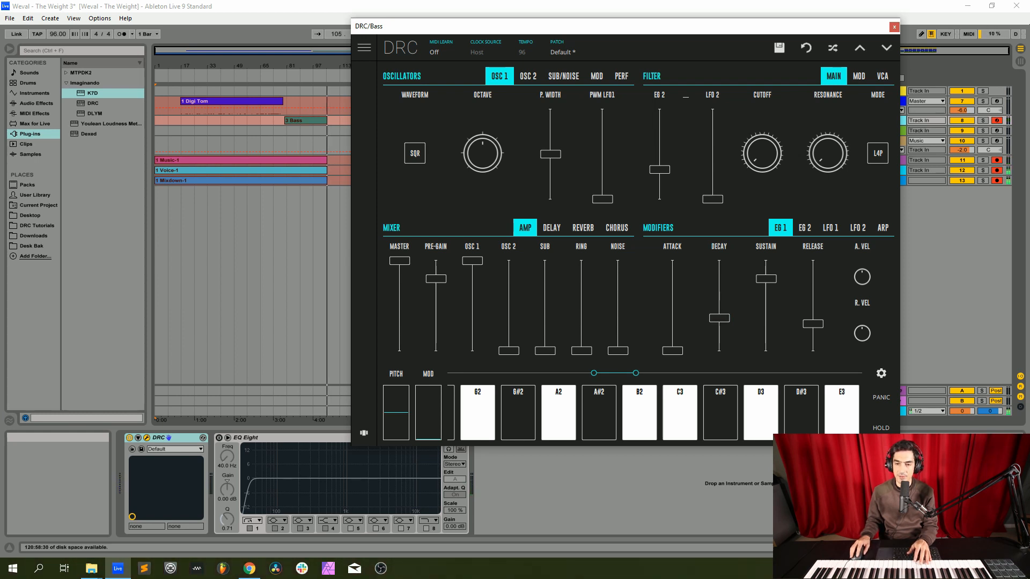
{"action": "left_click_drag", "start_coordinate": [767, 278], "coordinate": [767, 321]}
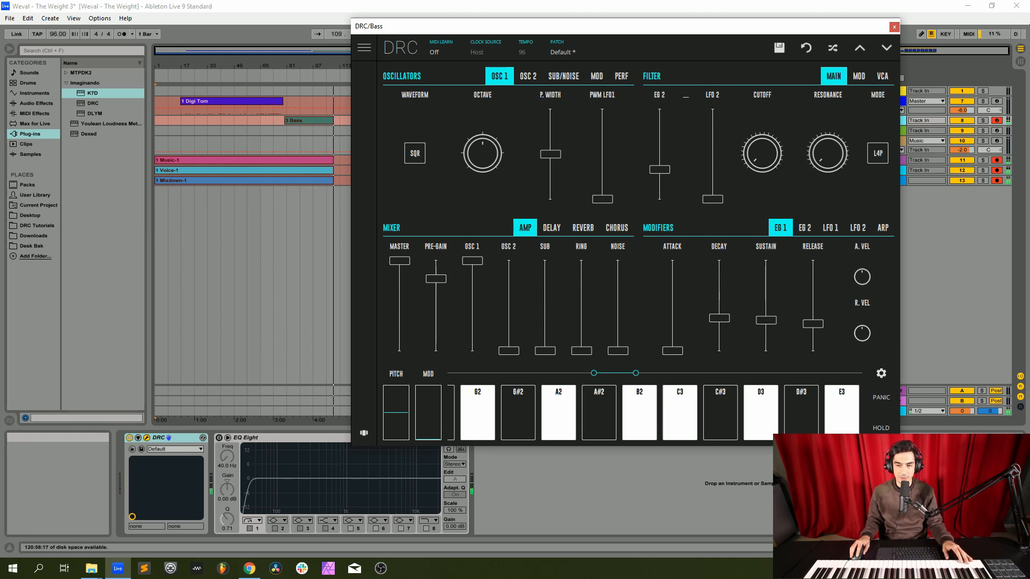
{"action": "left_click_drag", "start_coordinate": [812, 323], "coordinate": [812, 320]}
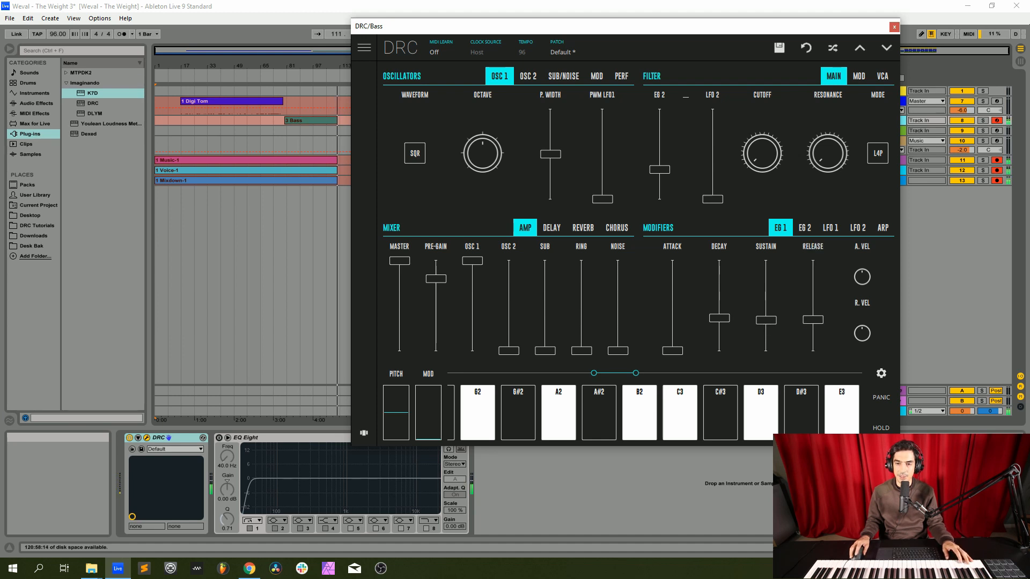
Step: Give the bass synth's EG 2 envelope a very slight attack and lengthen its release to about one third
{"action": "left_click", "coordinate": [804, 227]}
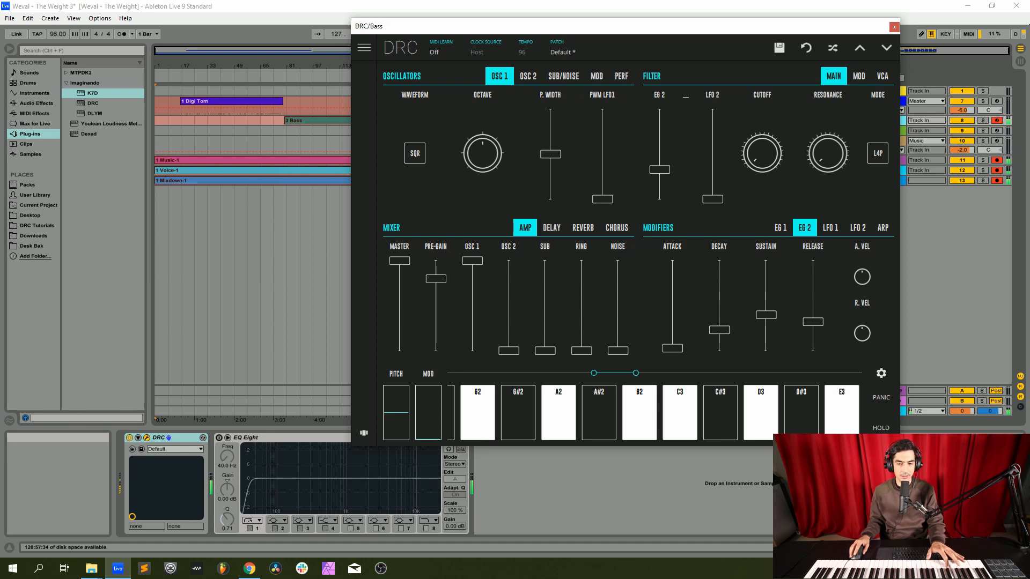
Step: Close the bass synth window and enable the EQ Eight on the Bass track
{"action": "left_click", "coordinate": [893, 26]}
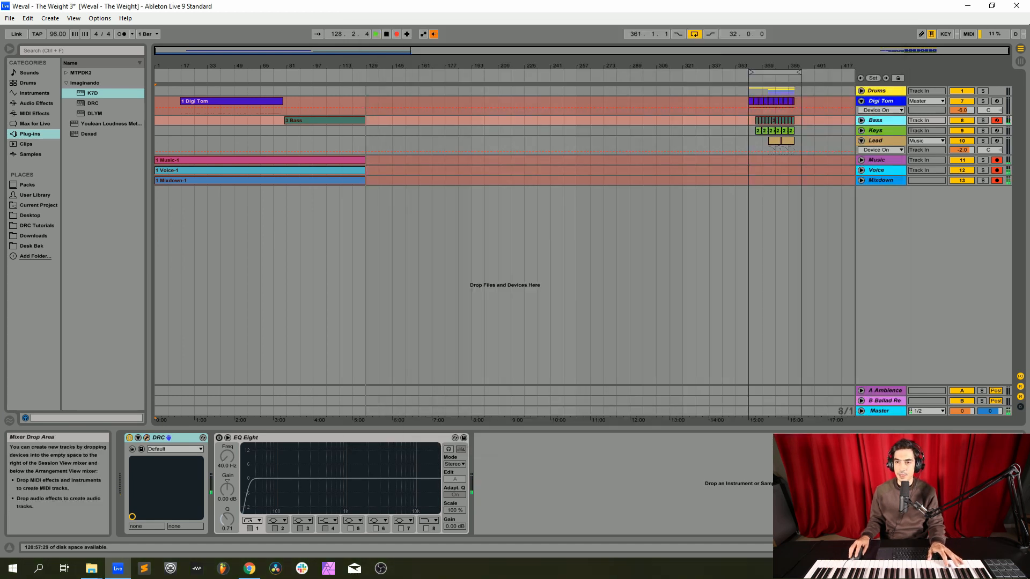
{"action": "left_click", "coordinate": [880, 131]}
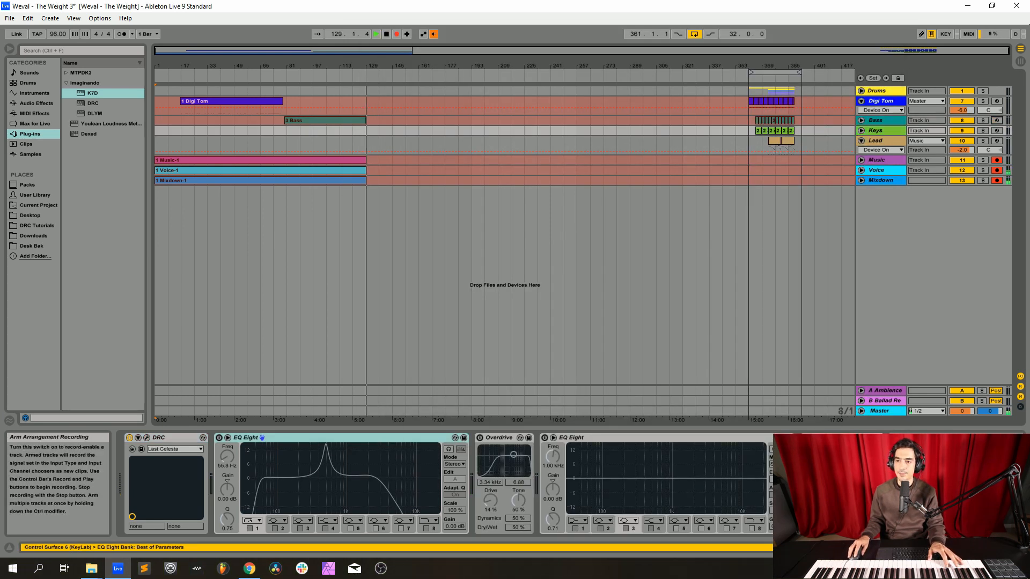
{"action": "left_click", "coordinate": [880, 120]}
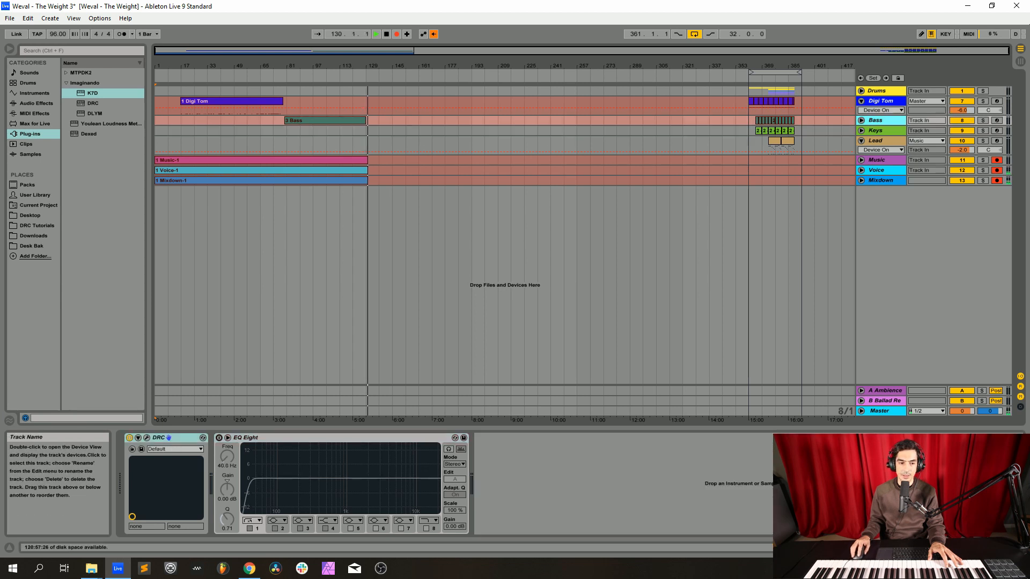
{"action": "left_click", "coordinate": [218, 438]}
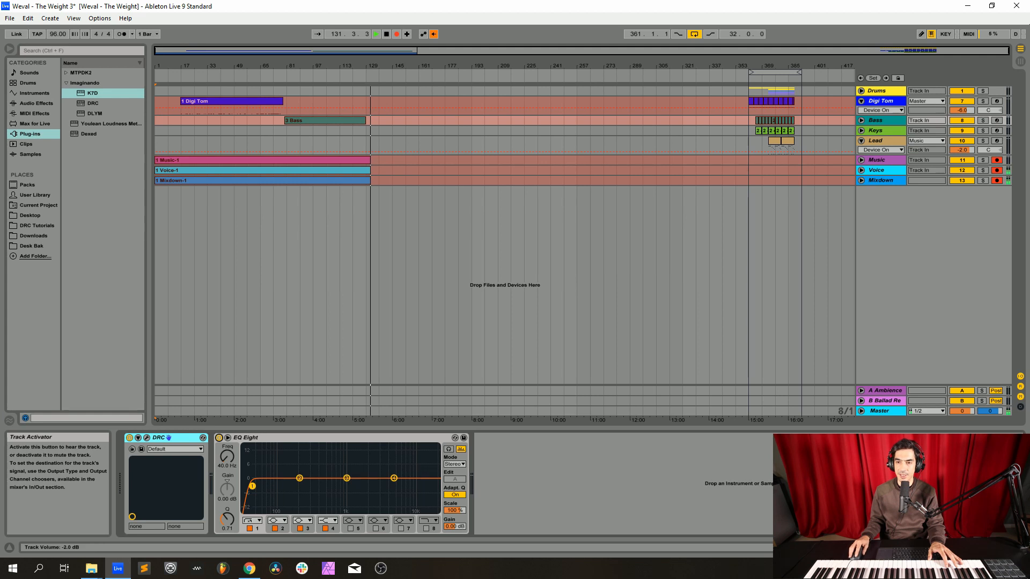
Step: Arm the Keys track for recording and load the Factory bank's Default patch in its DRC synth
{"action": "left_click", "coordinate": [880, 140]}
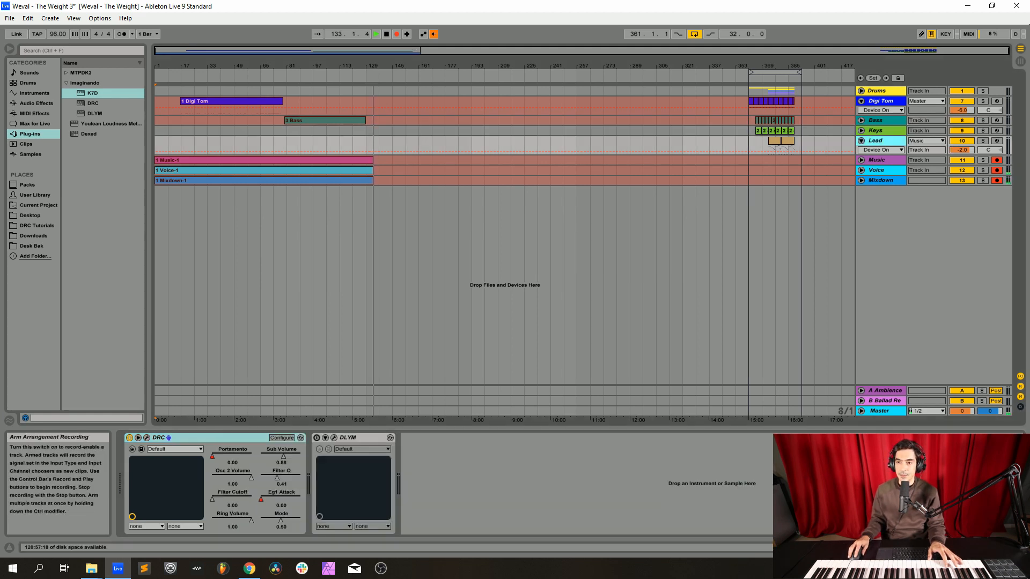
{"action": "left_click", "coordinate": [997, 130]}
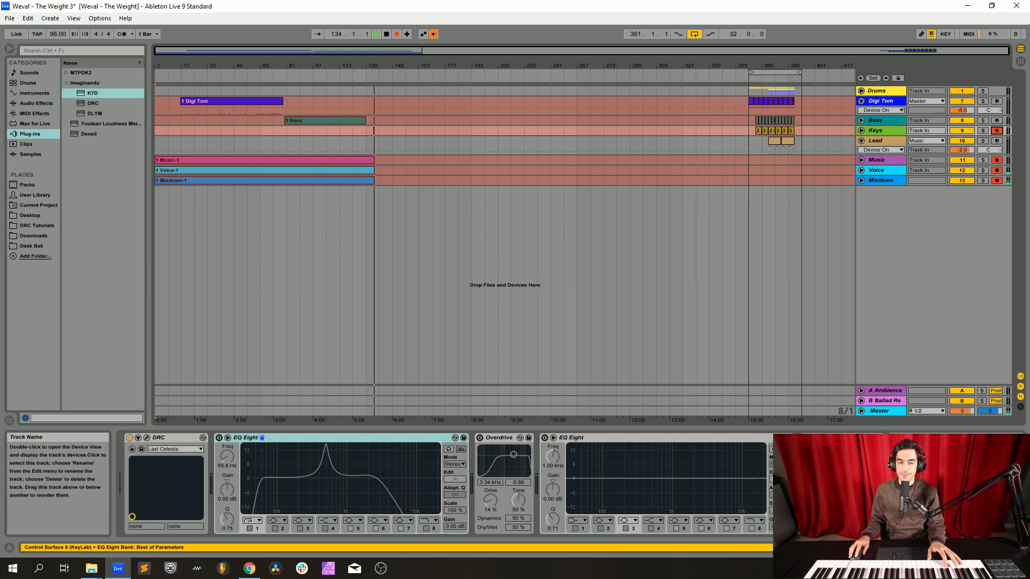
{"action": "left_click", "coordinate": [147, 438]}
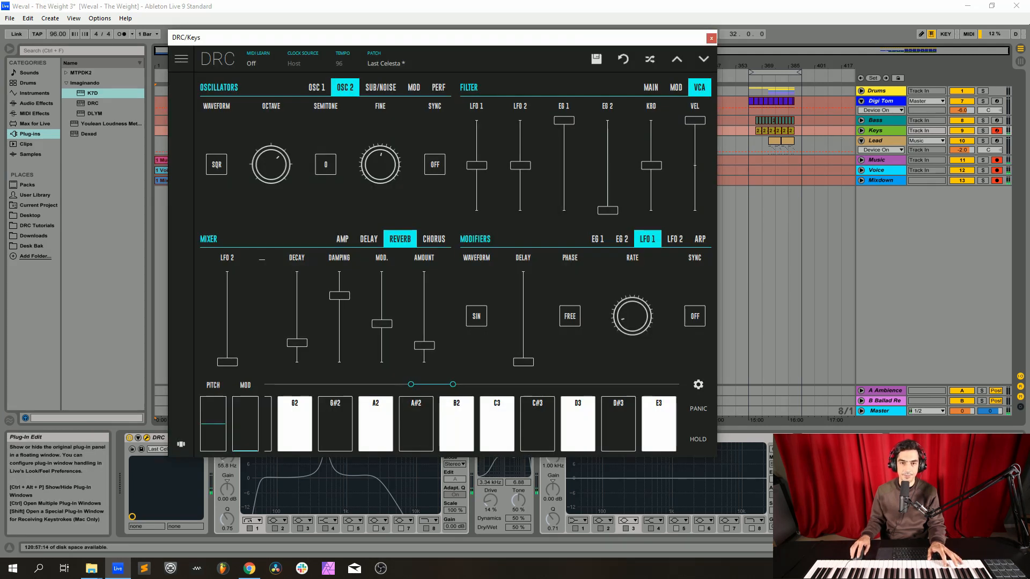
{"action": "left_click", "coordinate": [386, 63]}
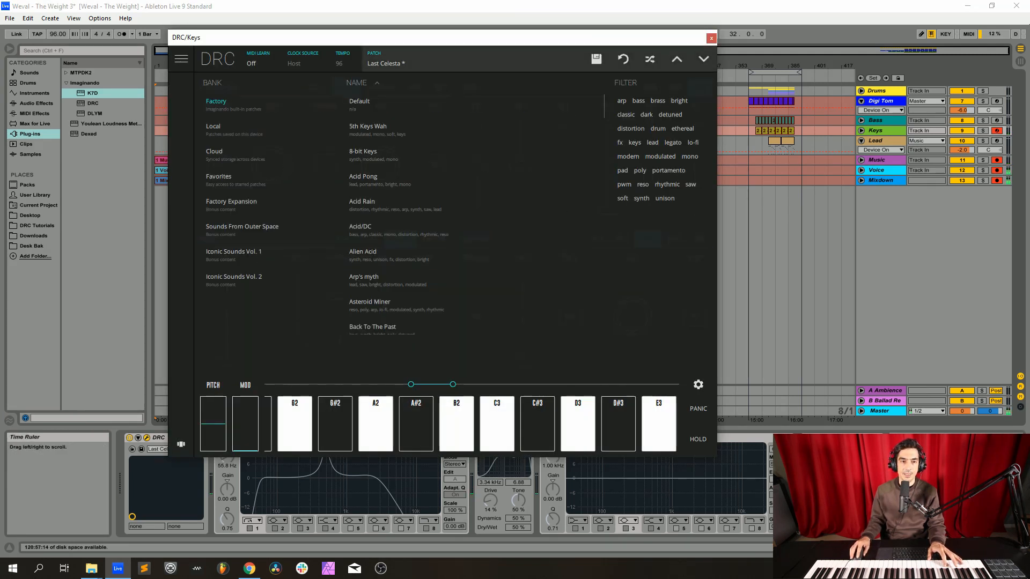
{"action": "left_click", "coordinate": [360, 102]}
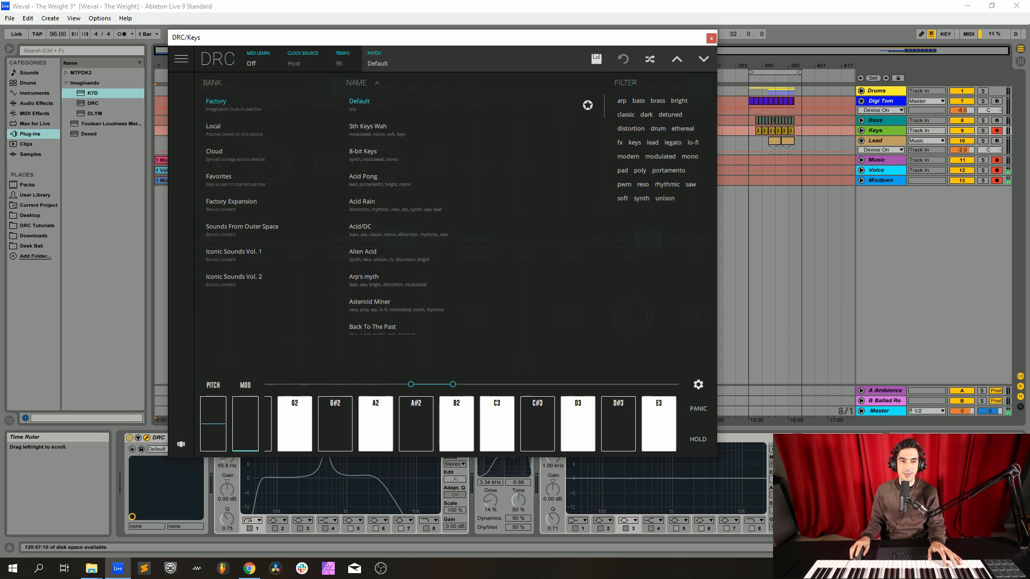
{"action": "left_click", "coordinate": [386, 63]}
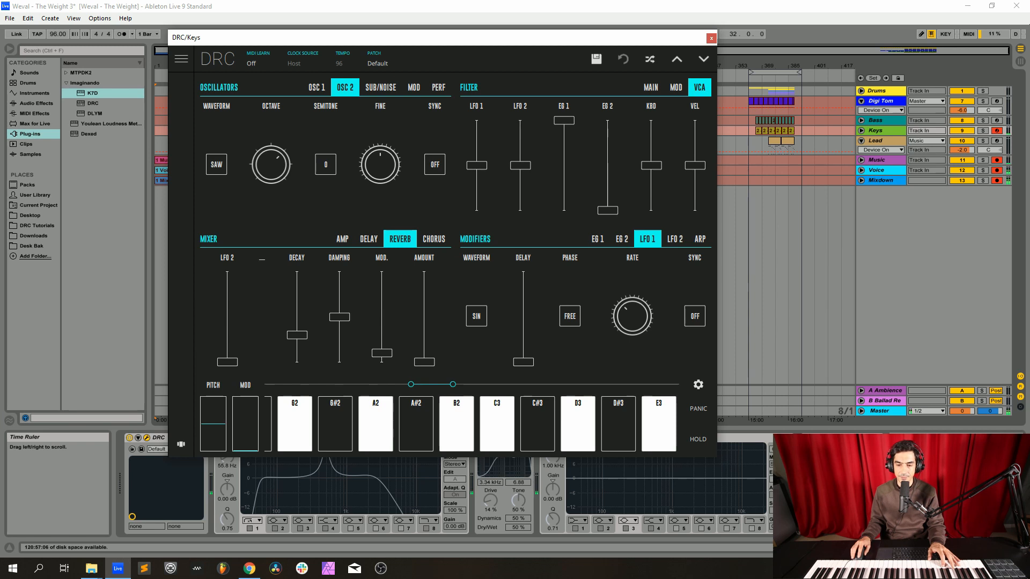
Step: Raise oscillator 1's octave in the keys synth to match oscillator 2 and set its waveform to square
{"action": "left_click", "coordinate": [216, 165]}
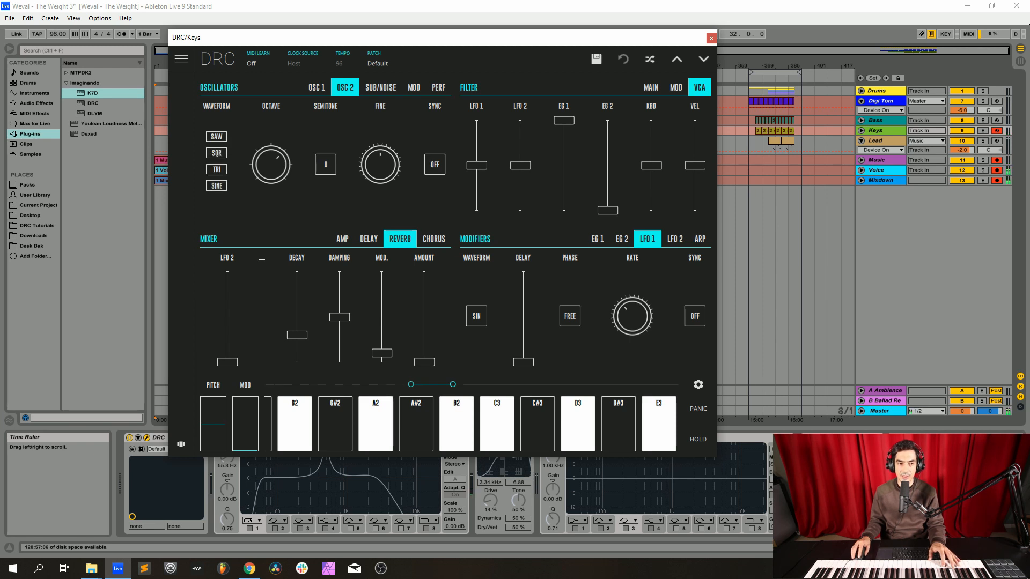
{"action": "left_click", "coordinate": [316, 87]}
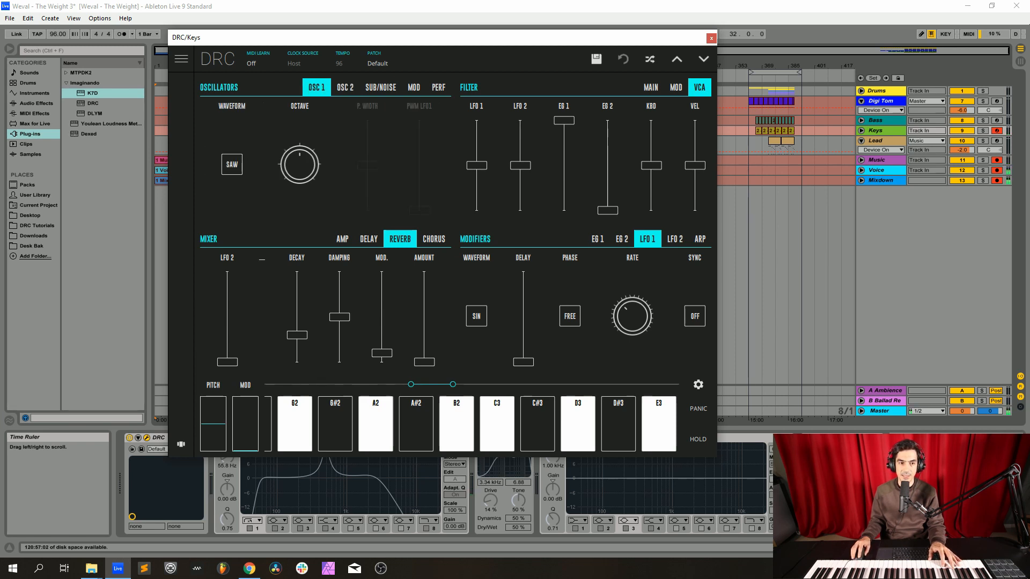
{"action": "left_click_drag", "start_coordinate": [299, 164], "coordinate": [300, 145]}
{"action": "left_click", "coordinate": [232, 164]}
{"action": "left_click", "coordinate": [232, 153]}
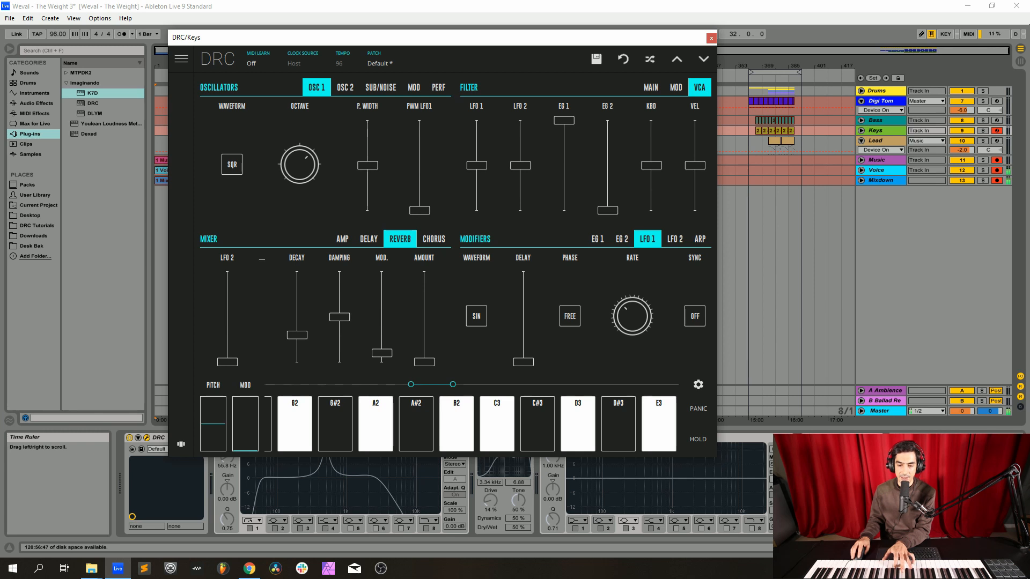
Step: Raise oscillator 1's pulse width to over three quarters, add slight LFO 1 pulse-width modulation, and slow LFO 1's rate to about 0.07
{"action": "left_click_drag", "start_coordinate": [368, 165], "coordinate": [367, 134]}
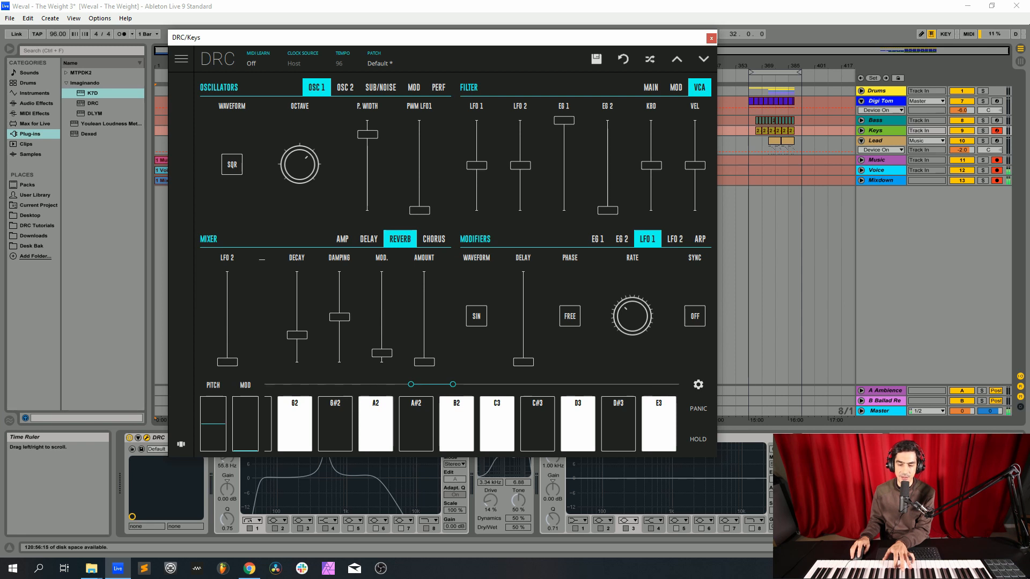
{"action": "left_click_drag", "start_coordinate": [420, 210], "coordinate": [419, 199]}
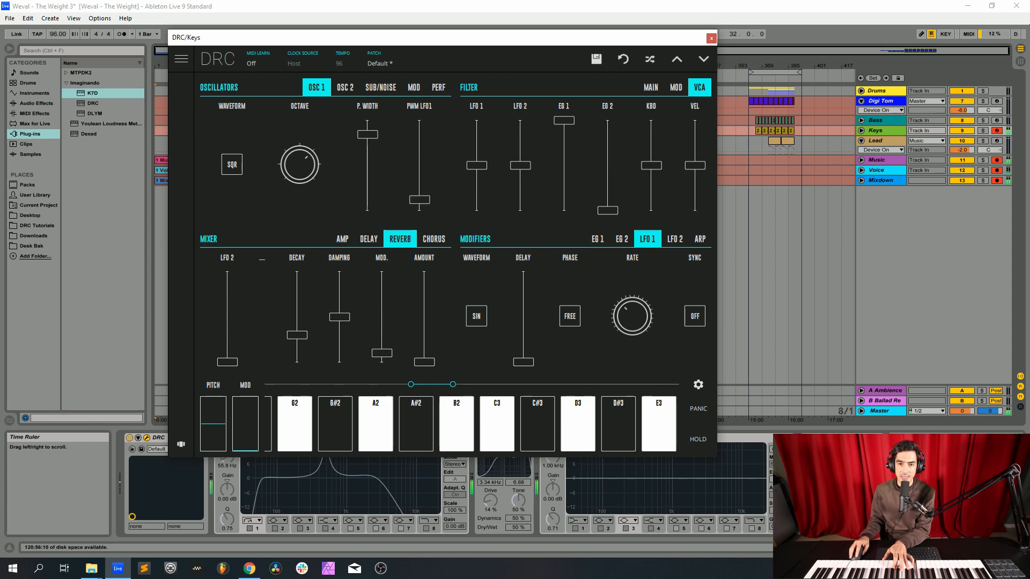
{"action": "left_click_drag", "start_coordinate": [632, 315], "coordinate": [632, 325]}
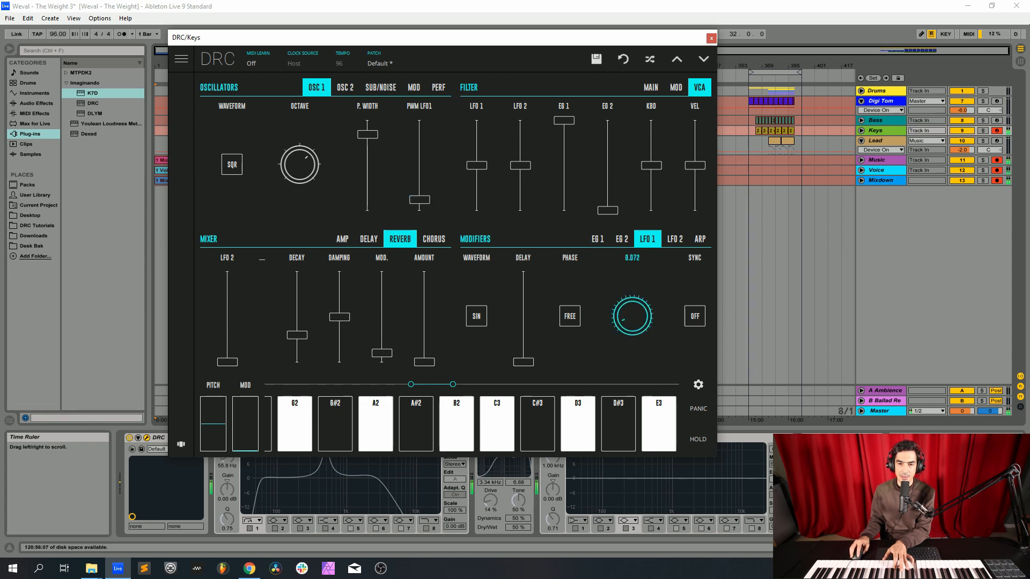
{"action": "left_click_drag", "start_coordinate": [632, 325], "coordinate": [632, 328]}
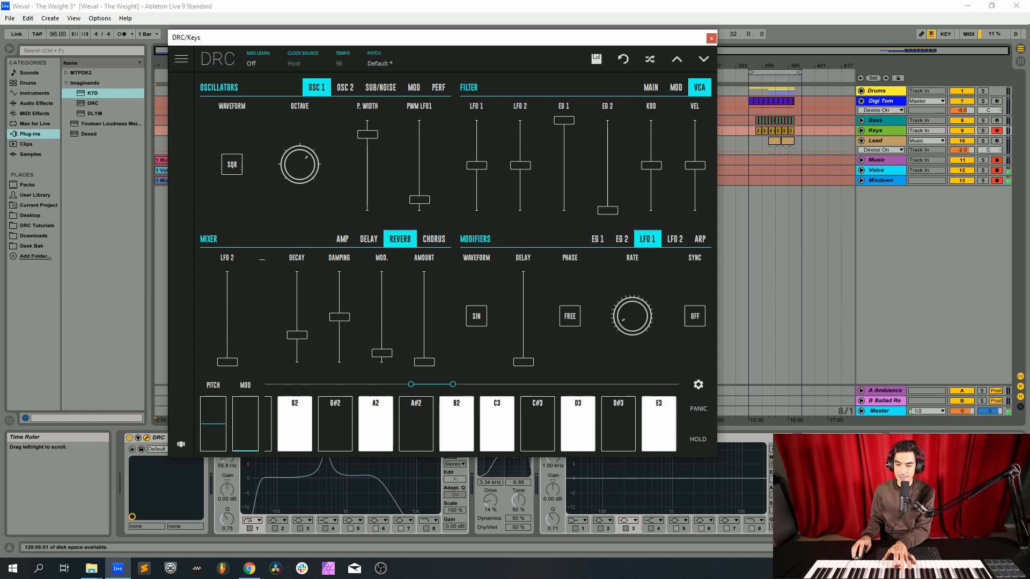
Step: Bring oscillator 2 to full level in the mixer, set it to a square wave and detune it very slightly
{"action": "left_click", "coordinate": [342, 239]}
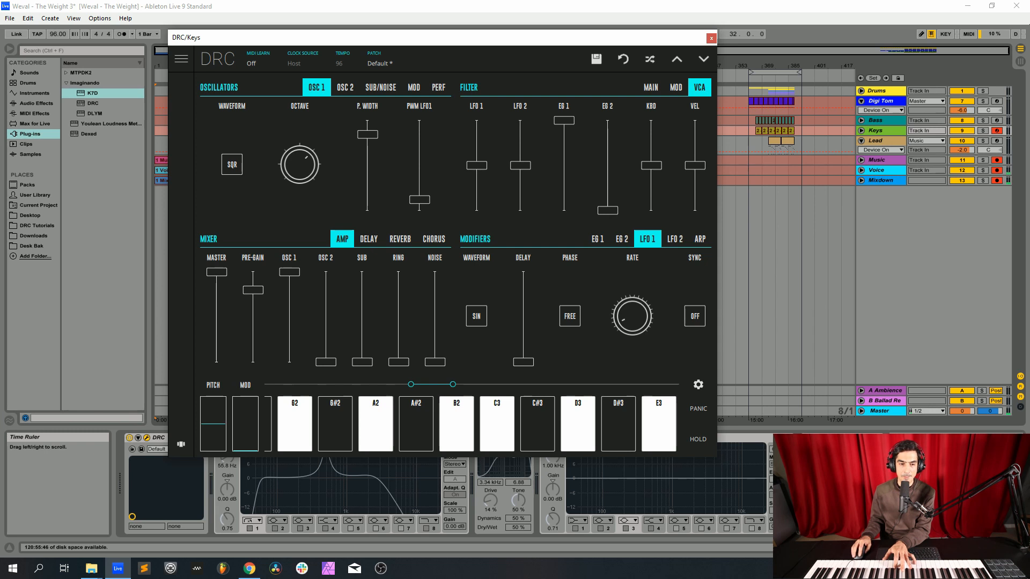
{"action": "left_click_drag", "start_coordinate": [326, 362], "coordinate": [326, 272]}
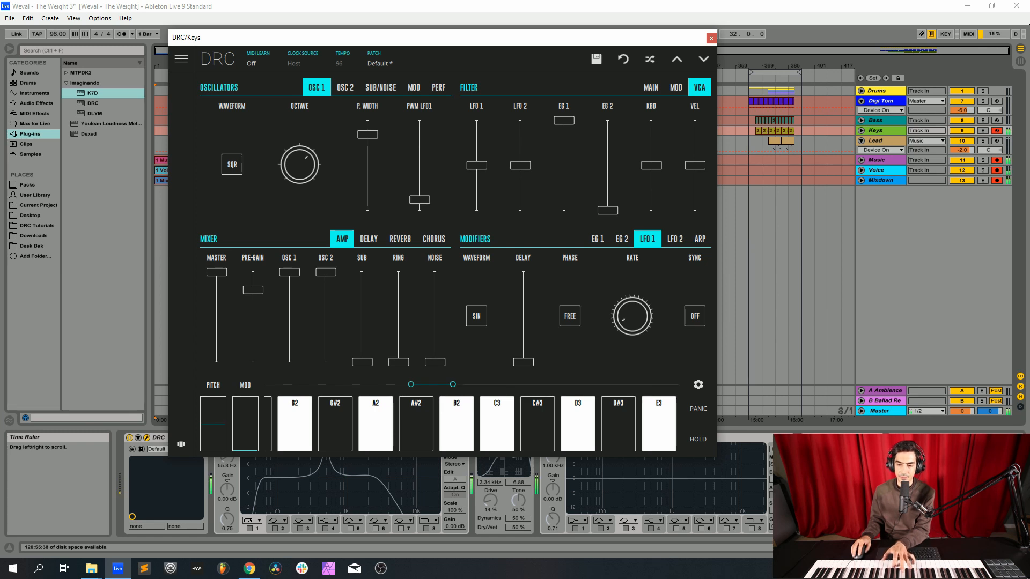
{"action": "left_click", "coordinate": [345, 87]}
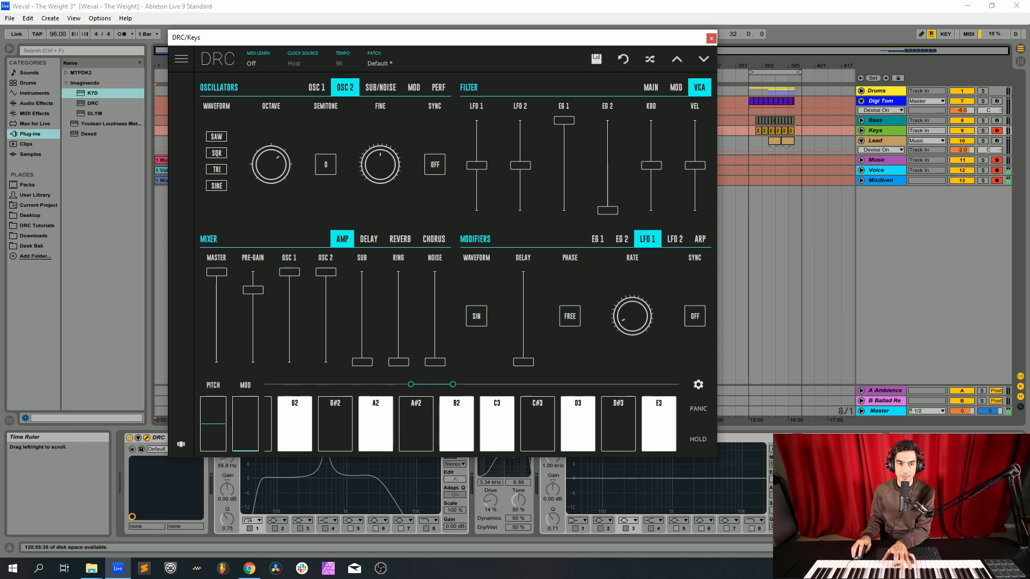
{"action": "left_click_drag", "start_coordinate": [380, 165], "coordinate": [380, 164]}
{"action": "left_click", "coordinate": [217, 152]}
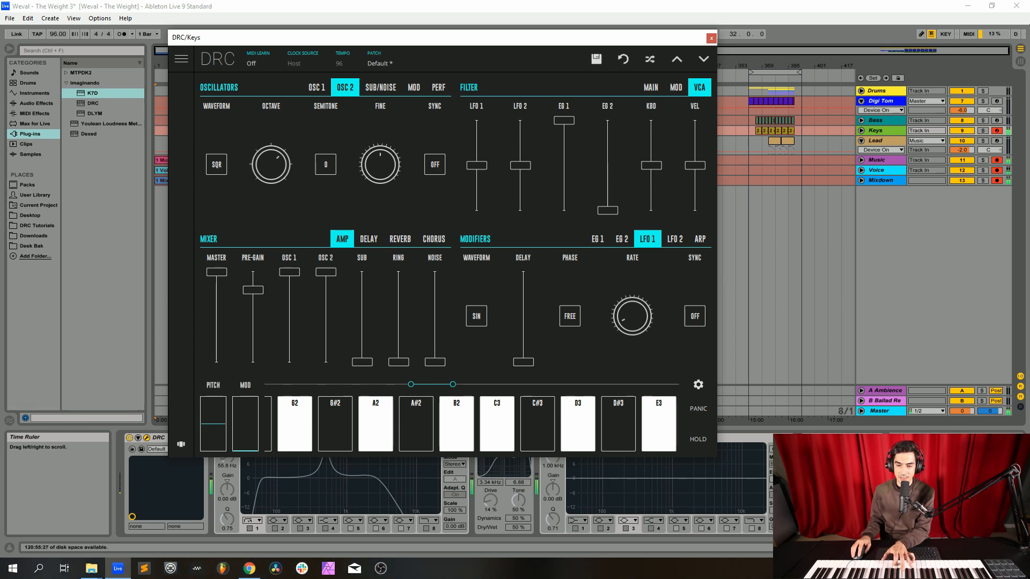
{"action": "left_click_drag", "start_coordinate": [380, 165], "coordinate": [380, 159]}
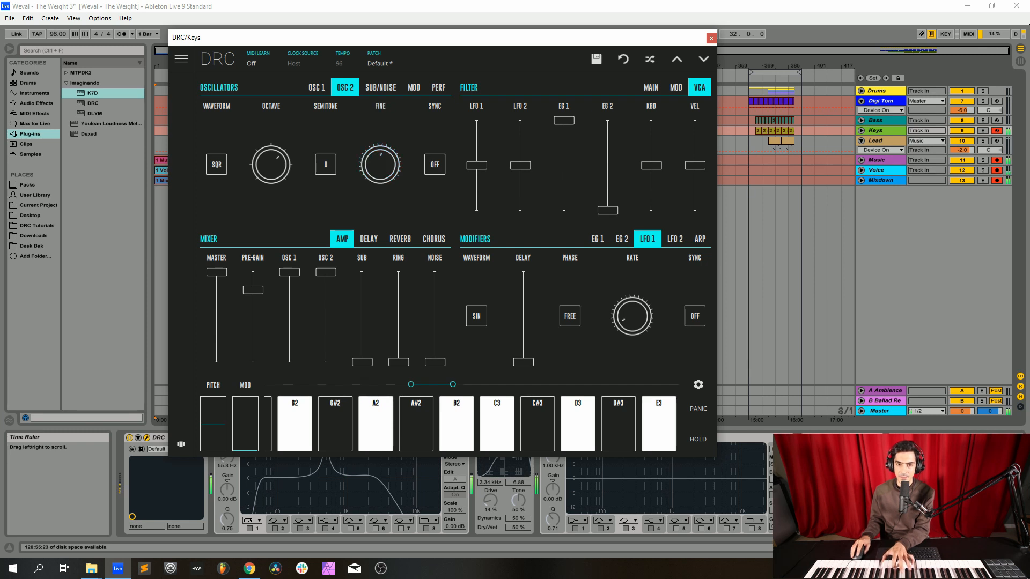
Step: Raise the velocity amount in the keys synth's VCA settings to maximum
{"action": "left_click", "coordinate": [676, 88]}
{"action": "left_click", "coordinate": [650, 87]}
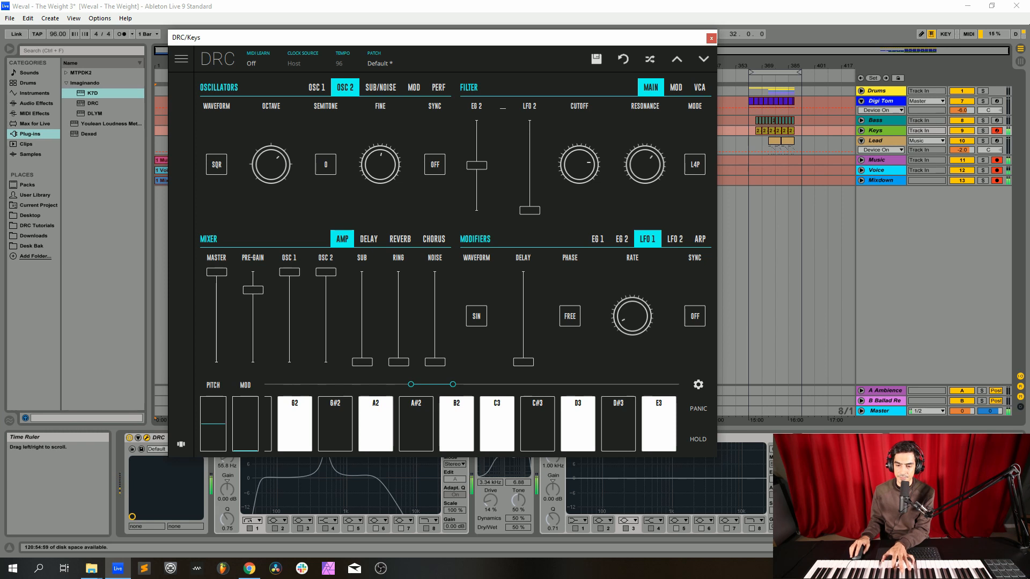
{"action": "left_click", "coordinate": [700, 88]}
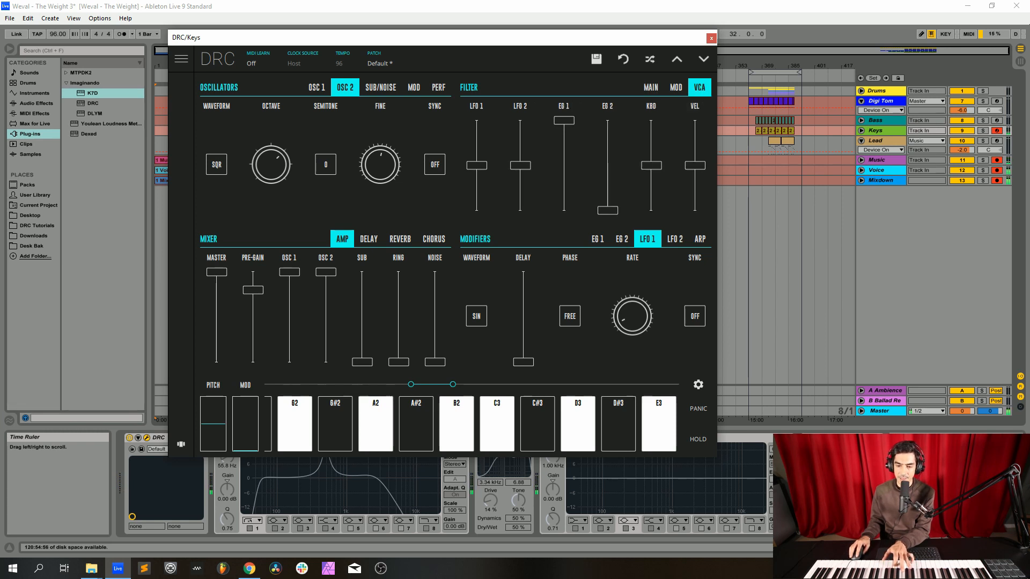
{"action": "left_click_drag", "start_coordinate": [695, 165], "coordinate": [694, 120]}
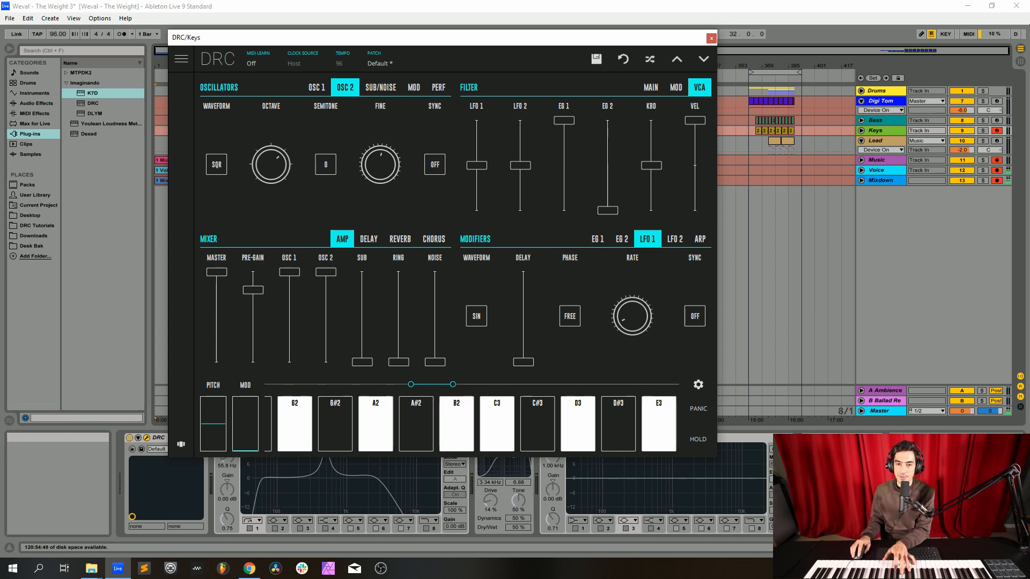
Step: Lower the keys synth's EG 1 decay and sustain to about one third and raise its release to about two thirds
{"action": "left_click", "coordinate": [597, 239]}
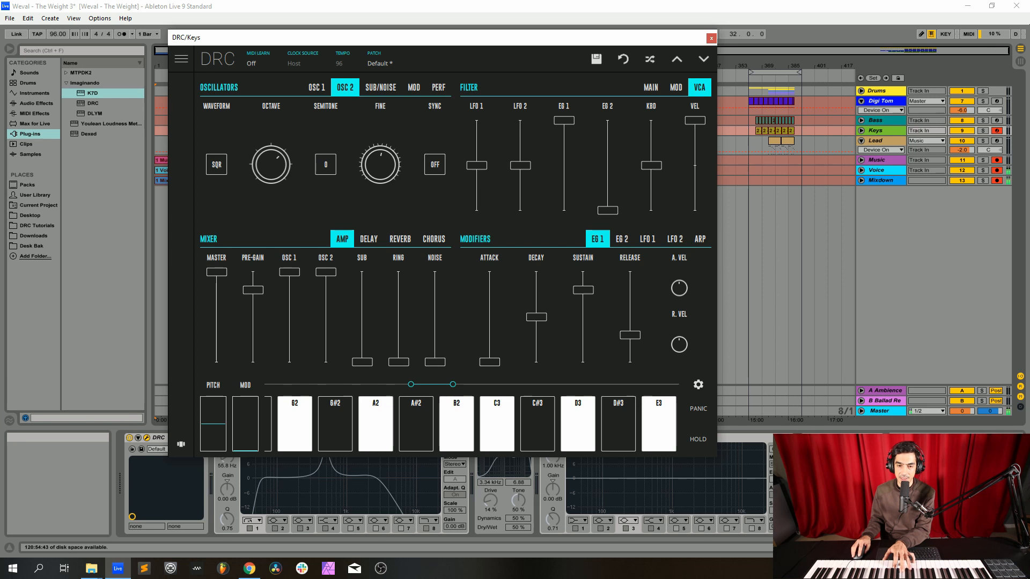
{"action": "left_click_drag", "start_coordinate": [537, 317], "coordinate": [537, 318]}
{"action": "left_click_drag", "start_coordinate": [536, 318], "coordinate": [536, 328]}
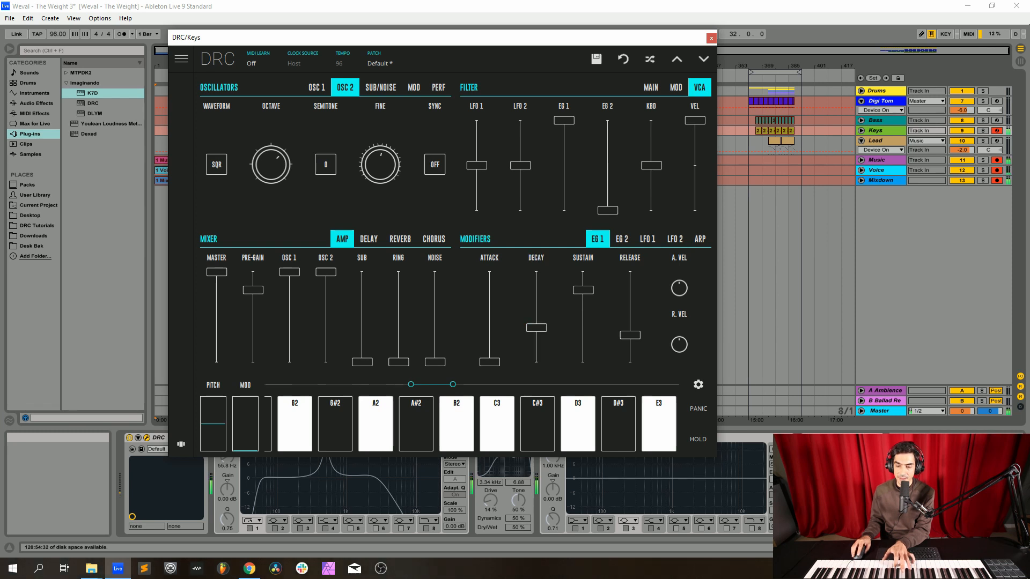
{"action": "left_click_drag", "start_coordinate": [584, 290], "coordinate": [583, 335]}
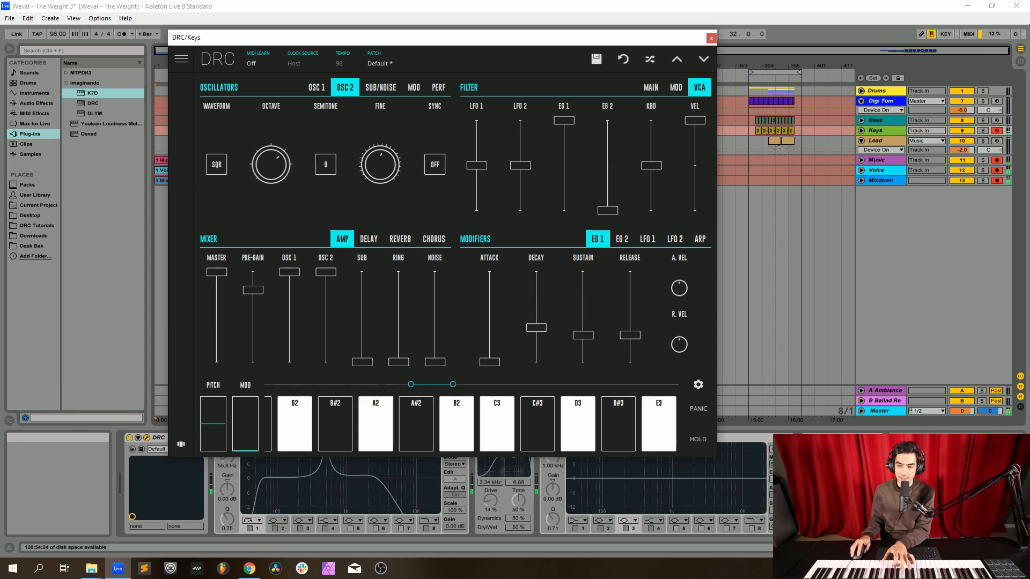
{"action": "left_click_drag", "start_coordinate": [630, 336], "coordinate": [630, 303]}
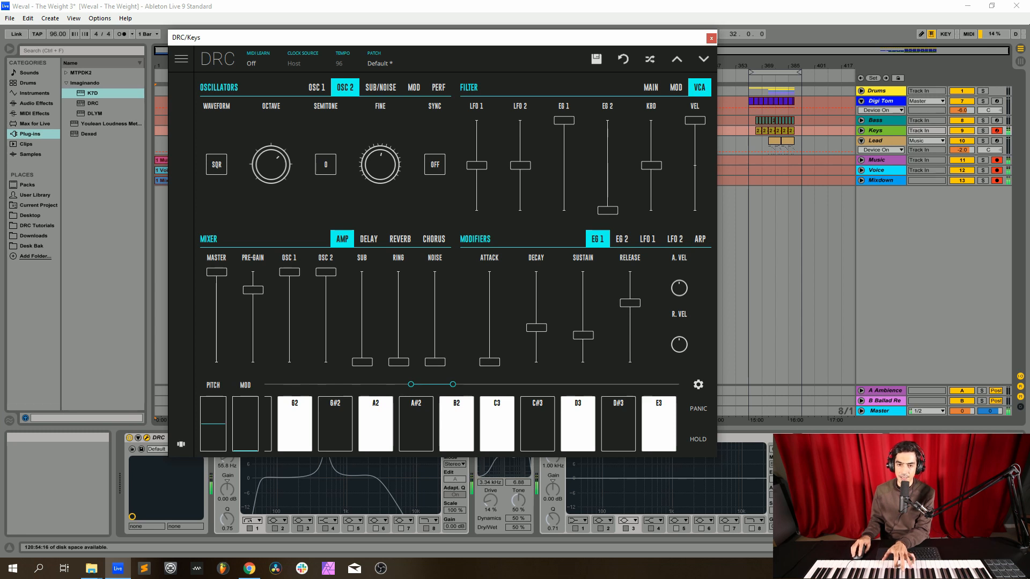
Step: Reduce the keys synth's EG 2 sustain to zero and lengthen its release slightly to about one fifth
{"action": "left_click", "coordinate": [622, 239]}
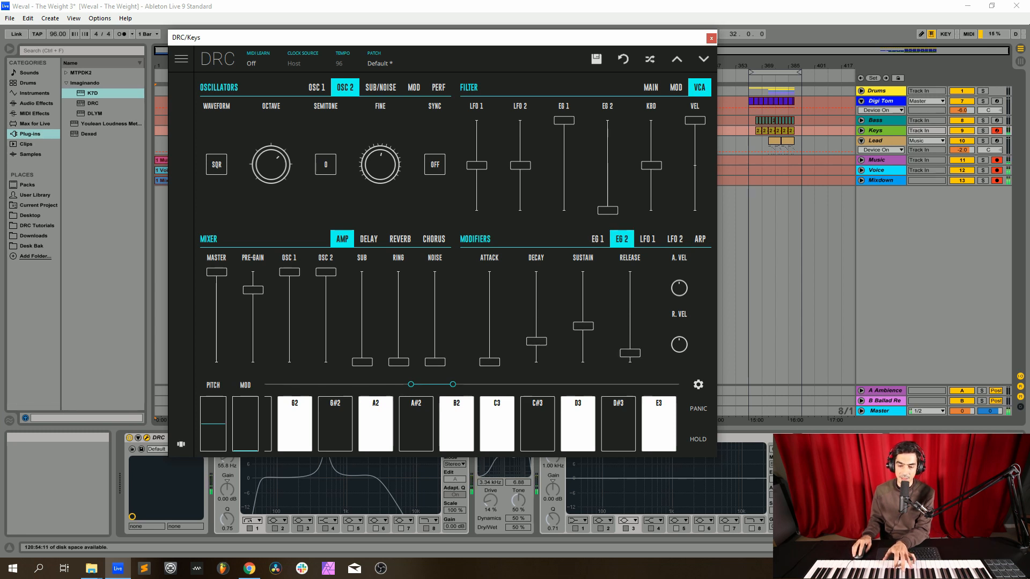
{"action": "left_click_drag", "start_coordinate": [536, 342], "coordinate": [536, 341]}
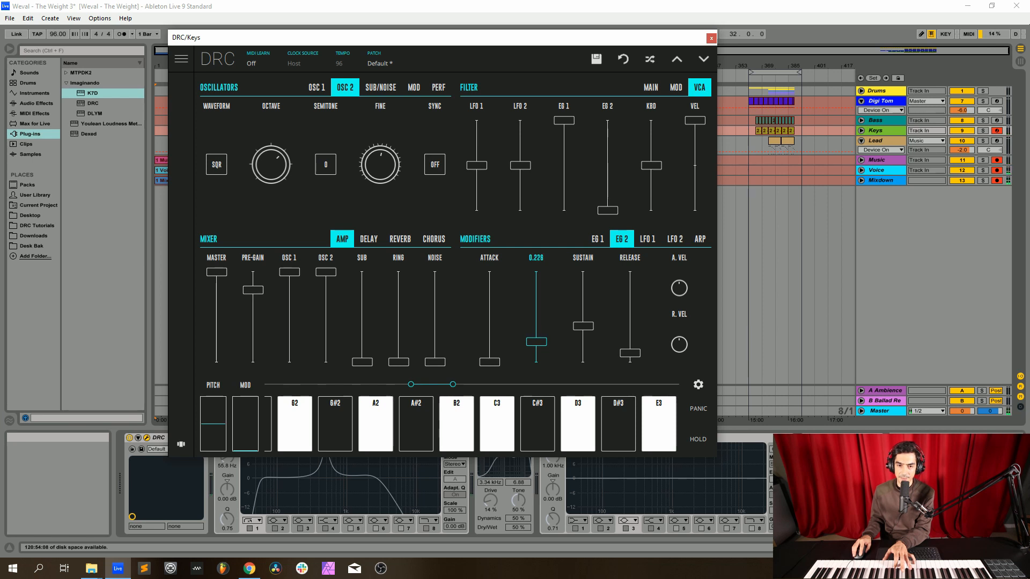
{"action": "left_click_drag", "start_coordinate": [537, 342], "coordinate": [630, 346]}
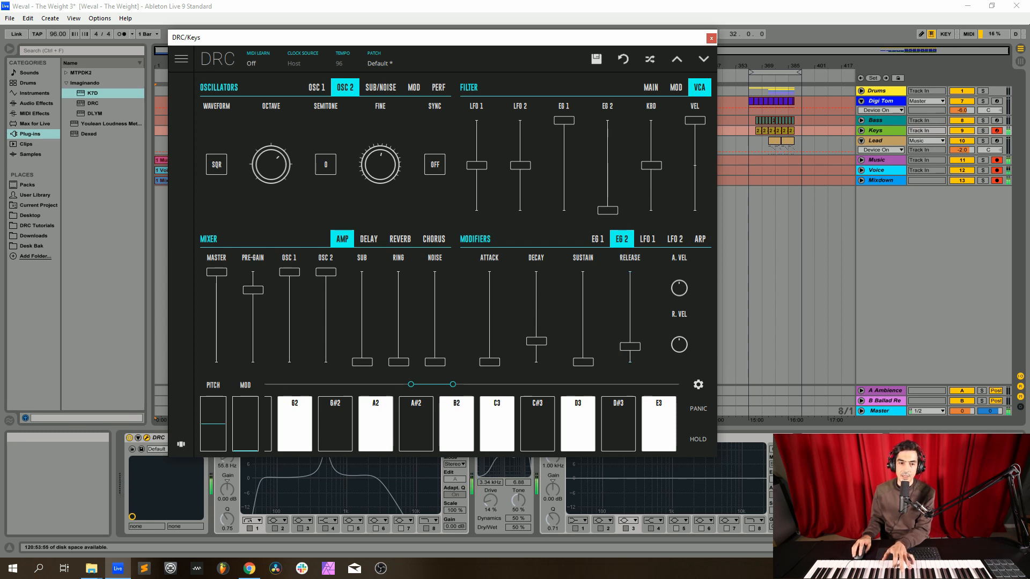
Step: Shorten the keys synth's reverb decay slightly and raise the reverb amount to about one fifth
{"action": "left_click", "coordinate": [400, 239]}
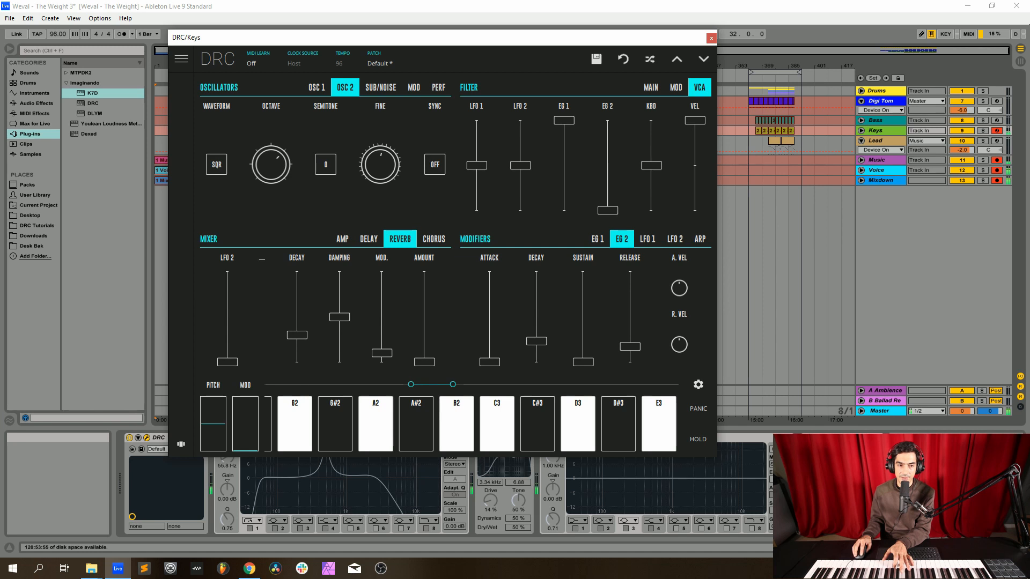
{"action": "left_click_drag", "start_coordinate": [297, 335], "coordinate": [298, 343]}
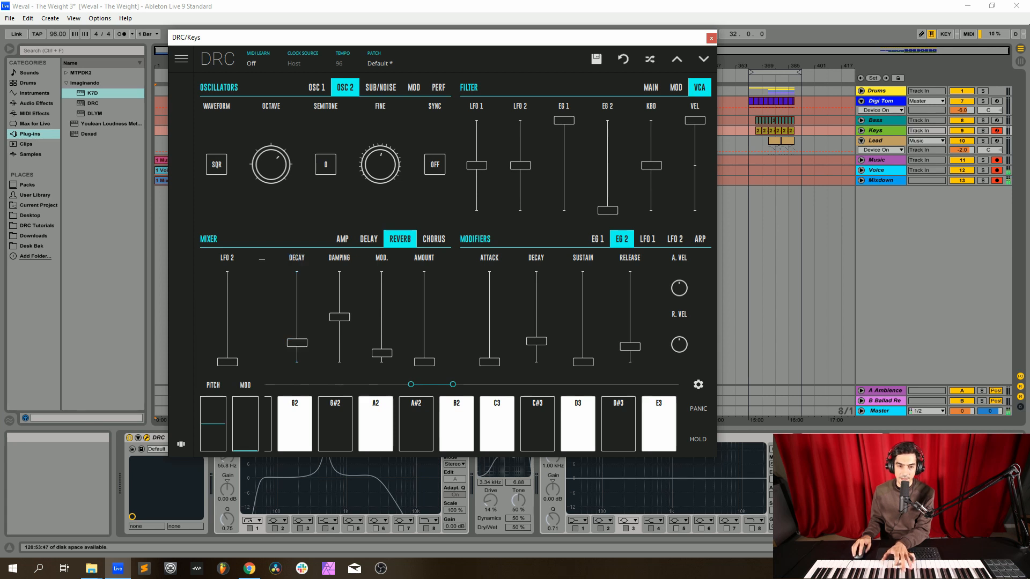
{"action": "left_click_drag", "start_coordinate": [424, 362], "coordinate": [424, 345]}
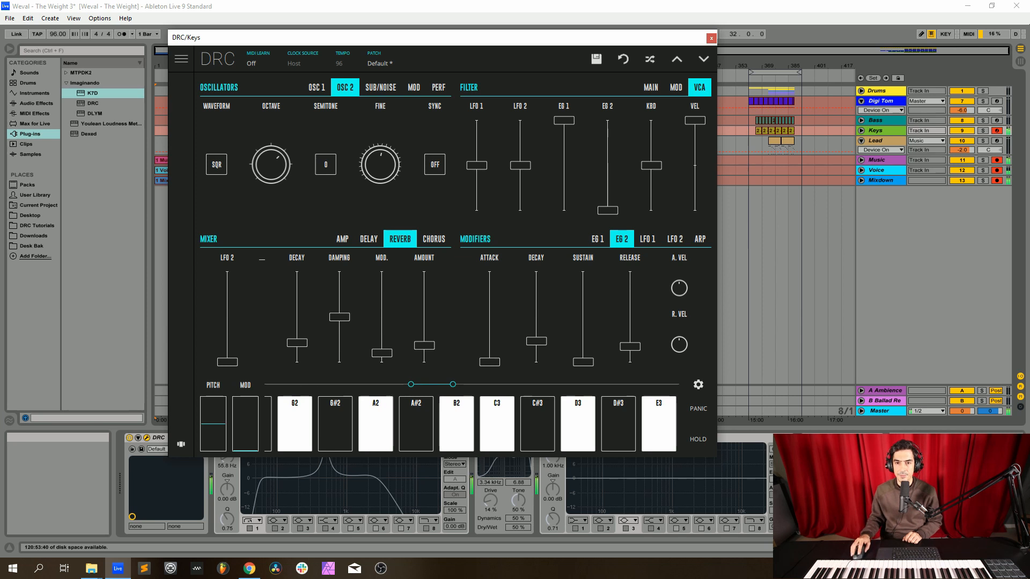
Step: Enable the first EQ Eight and the Overdrive on the Keys track
{"action": "left_click", "coordinate": [710, 38]}
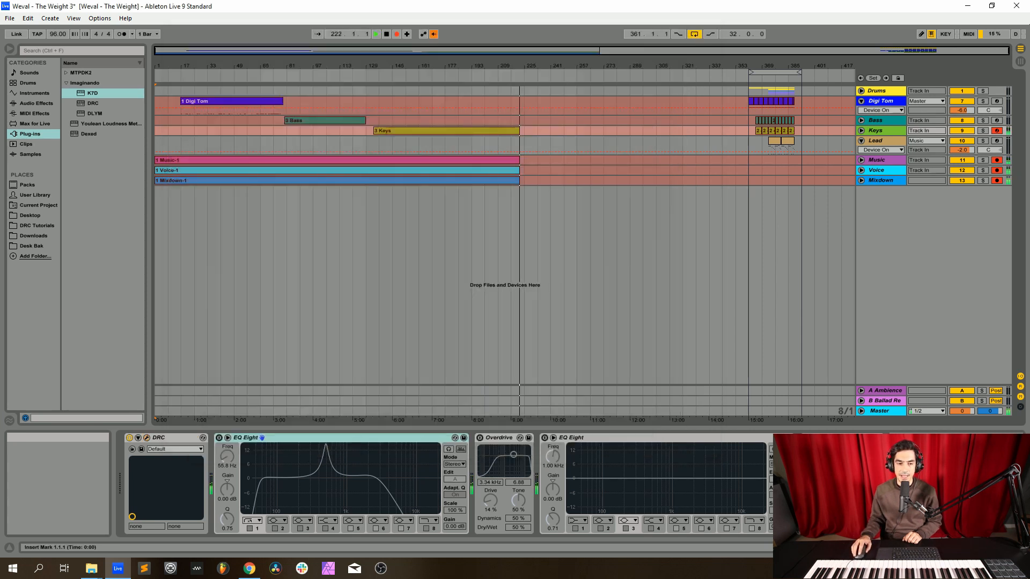
{"action": "left_click", "coordinate": [219, 438]}
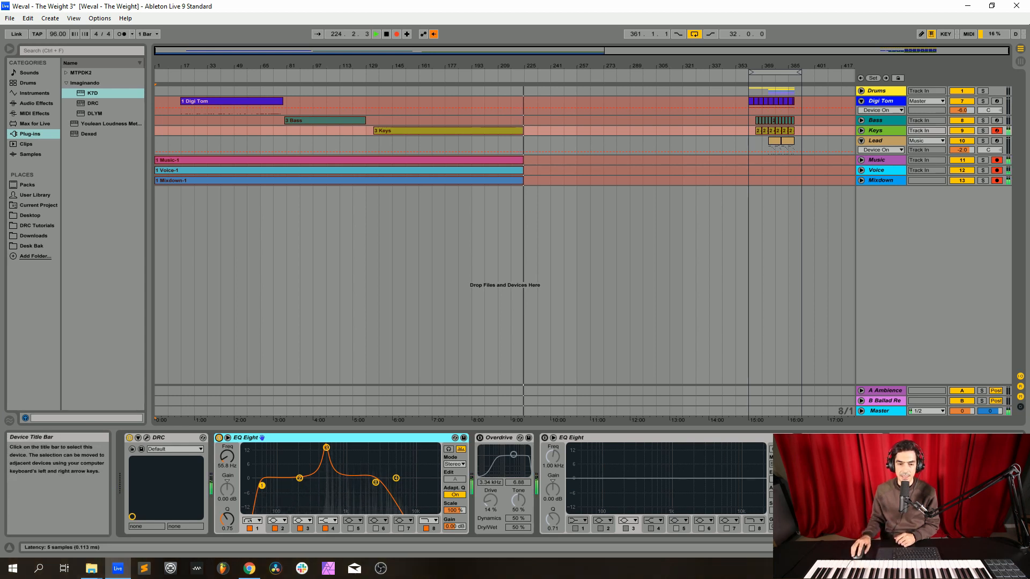
{"action": "left_click", "coordinate": [480, 438]}
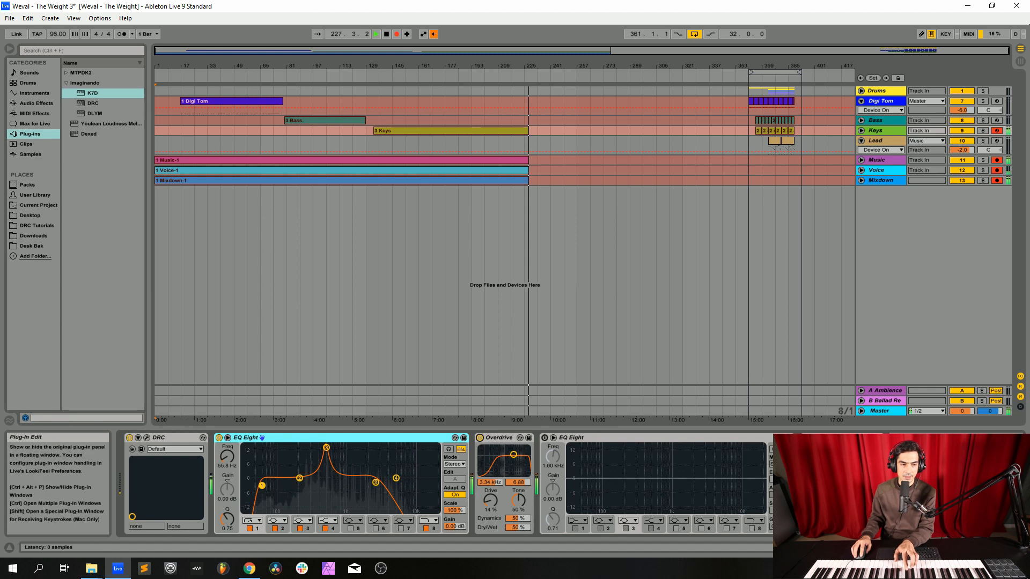
Step: Import the saved Keys track from the Weval - The Weight project in the DRC Tutorials 3rd Season folder as a reference
{"action": "left_click", "coordinate": [146, 438]}
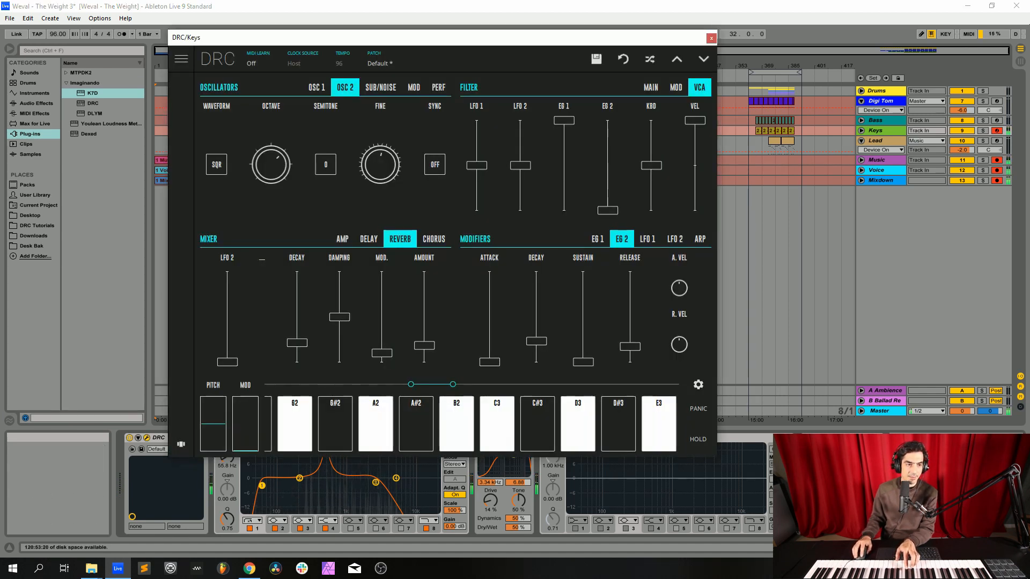
{"action": "left_click", "coordinate": [36, 225]}
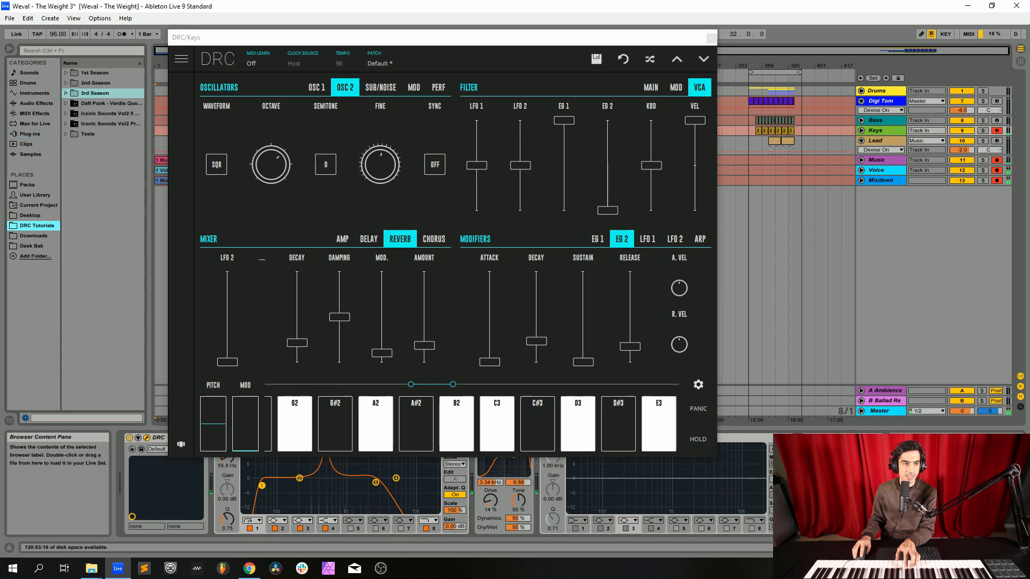
{"action": "left_click", "coordinate": [66, 93]}
{"action": "scroll", "coordinate": [102, 239], "scroll_direction": "down", "scroll_amount": 2}
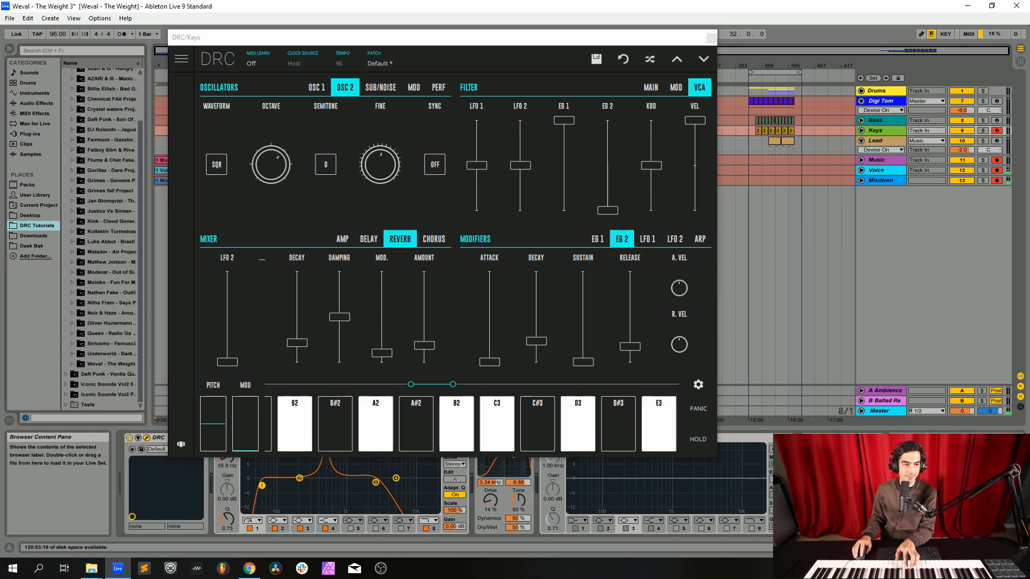
{"action": "left_click", "coordinate": [72, 364]}
{"action": "scroll", "coordinate": [72, 364], "scroll_direction": "down", "scroll_amount": 1}
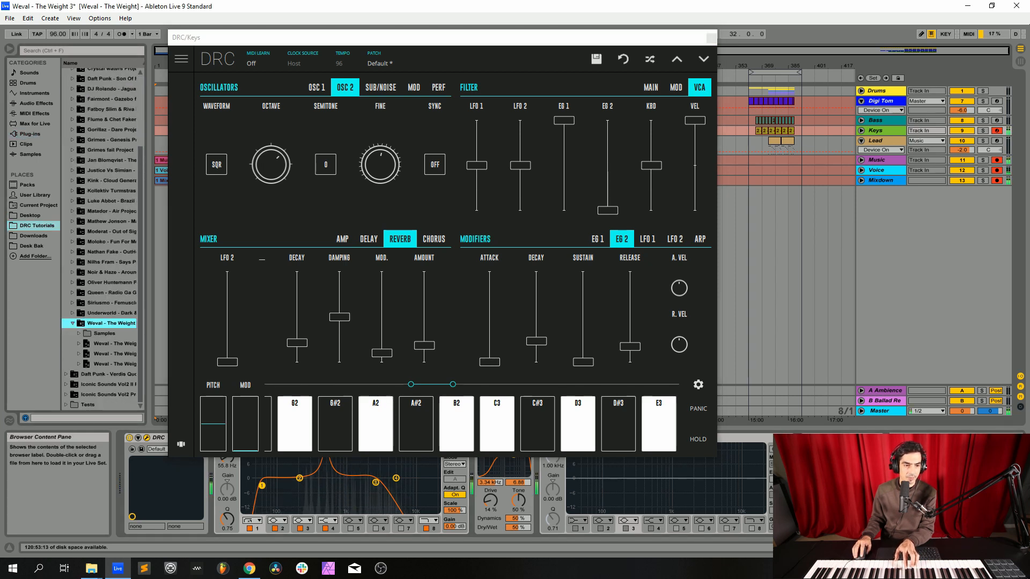
{"action": "left_click", "coordinate": [79, 343]}
{"action": "scroll", "coordinate": [79, 343], "scroll_direction": "down", "scroll_amount": 1}
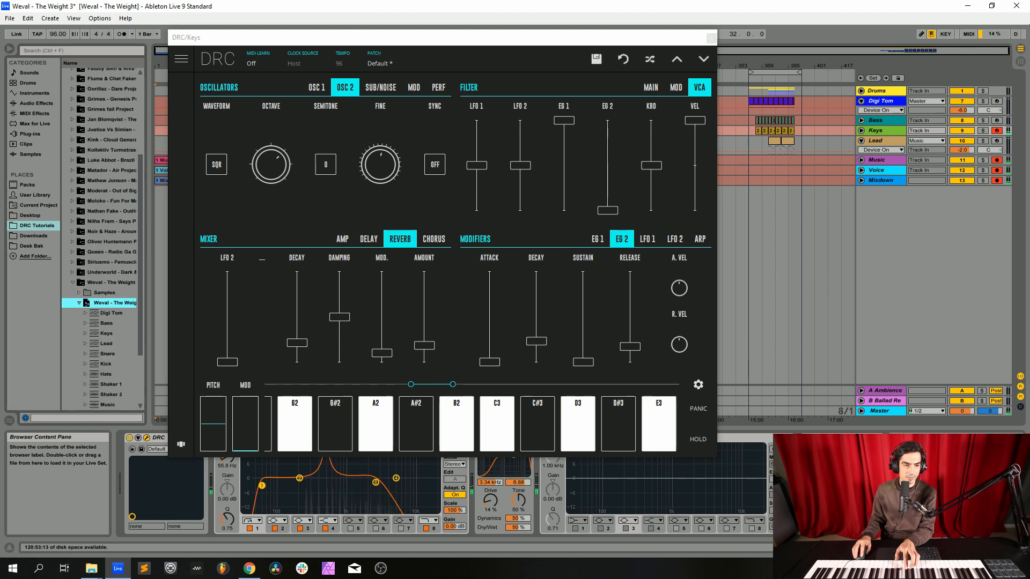
{"action": "left_click", "coordinate": [85, 333]}
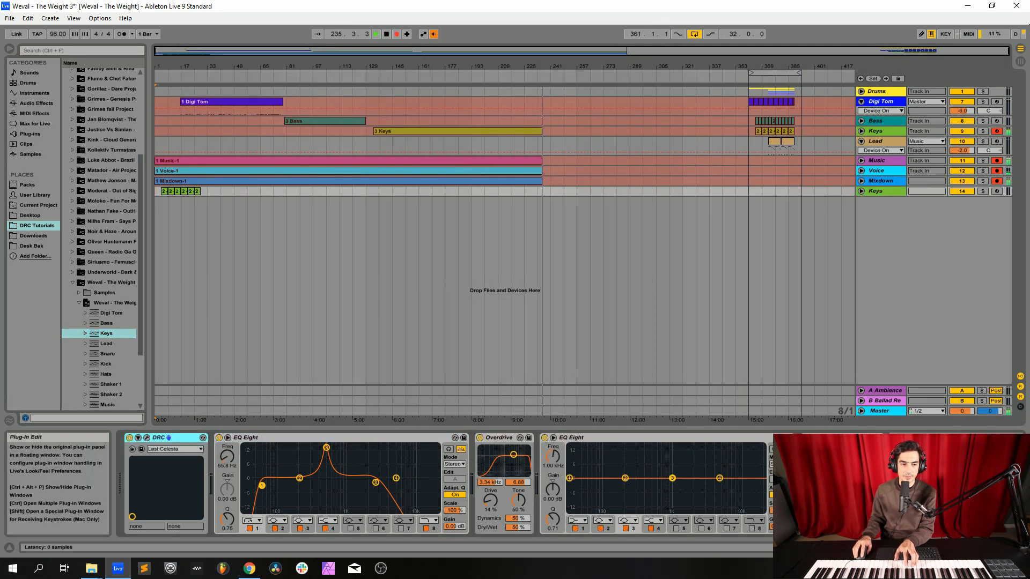
Step: Match the original keys synth's amp mixer to the imported patch, with master at about three quarters and pre-gain at about 0.6
{"action": "left_click", "coordinate": [169, 437]}
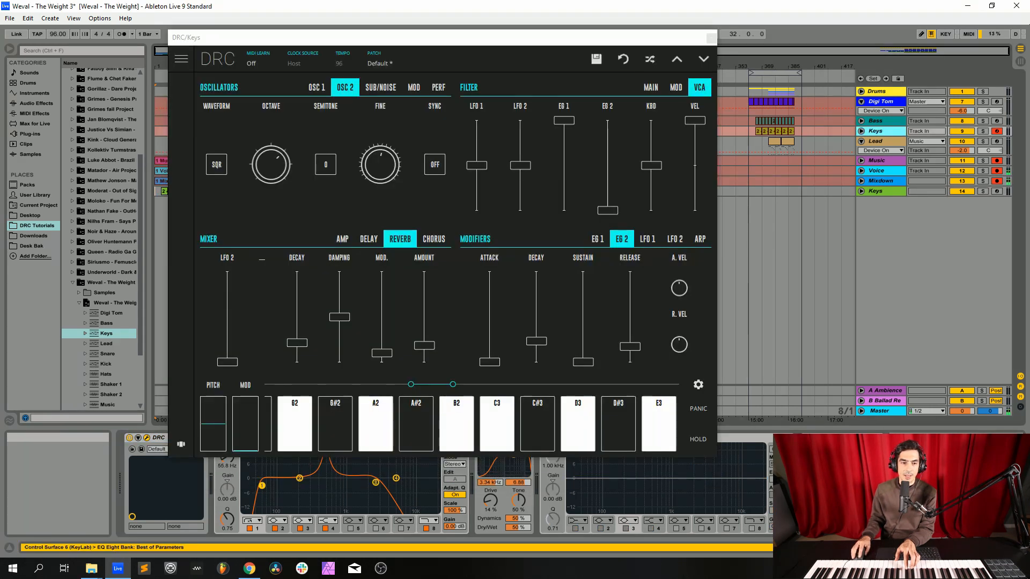
{"action": "left_click", "coordinate": [342, 239]}
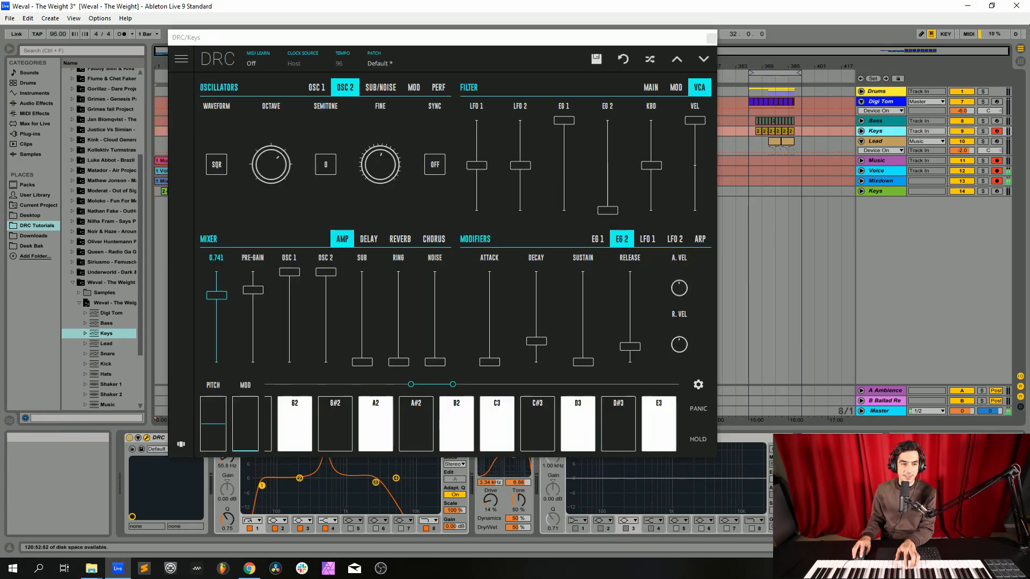
{"action": "left_click_drag", "start_coordinate": [217, 296], "coordinate": [217, 294]}
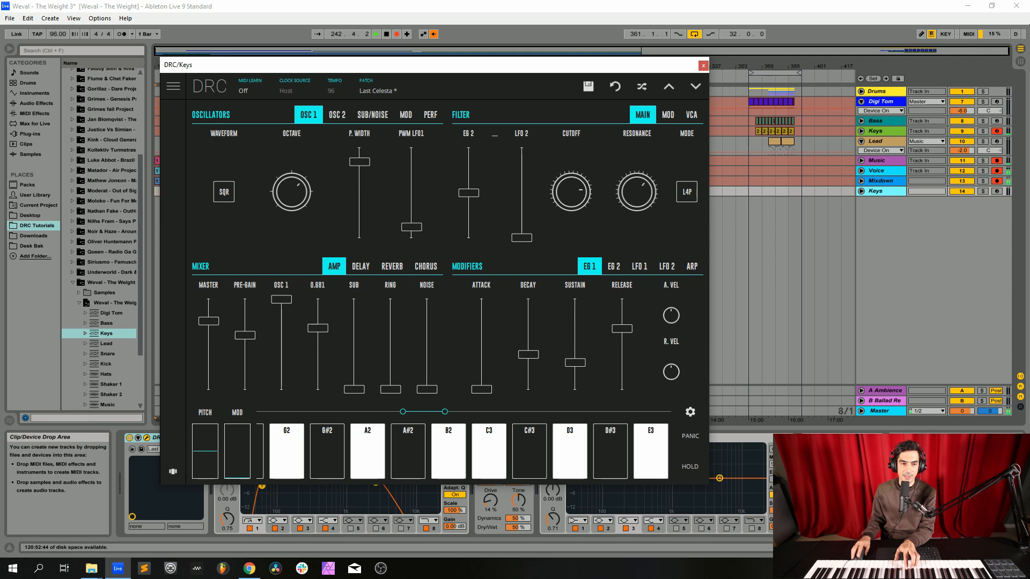
{"action": "left_click", "coordinate": [702, 66]}
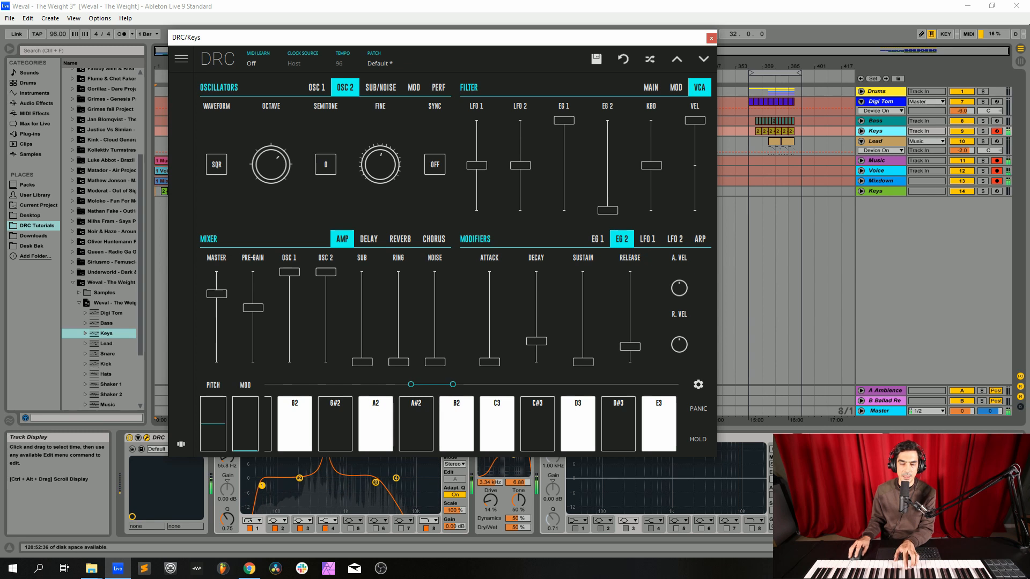
Step: Compare with the imported Keys patch's mixer and lower the original keys synth's OSC 2 level to about two thirds
{"action": "left_click", "coordinate": [876, 191]}
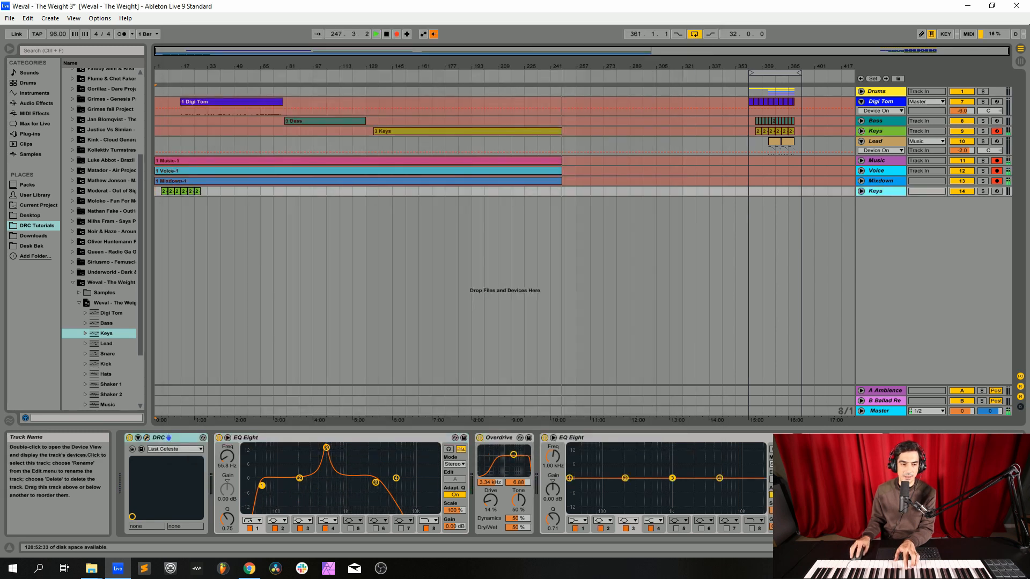
{"action": "left_click", "coordinate": [146, 439]}
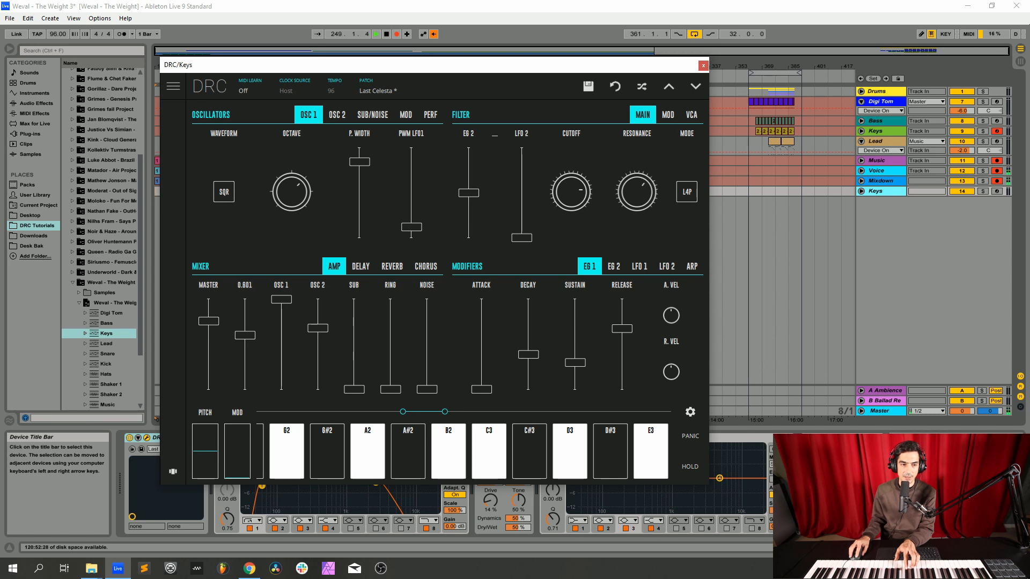
{"action": "left_click", "coordinate": [703, 65]}
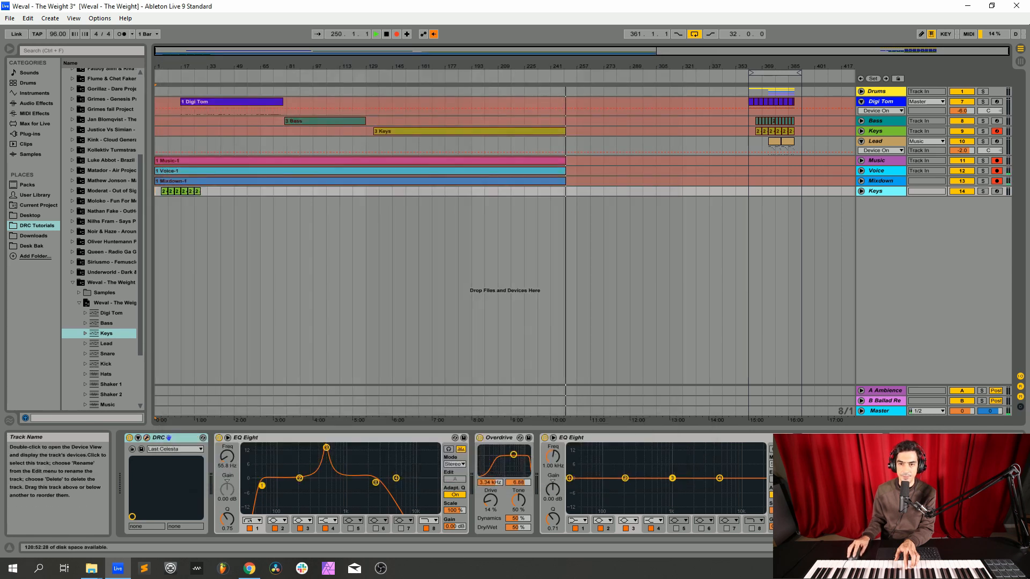
{"action": "left_click", "coordinate": [876, 131]}
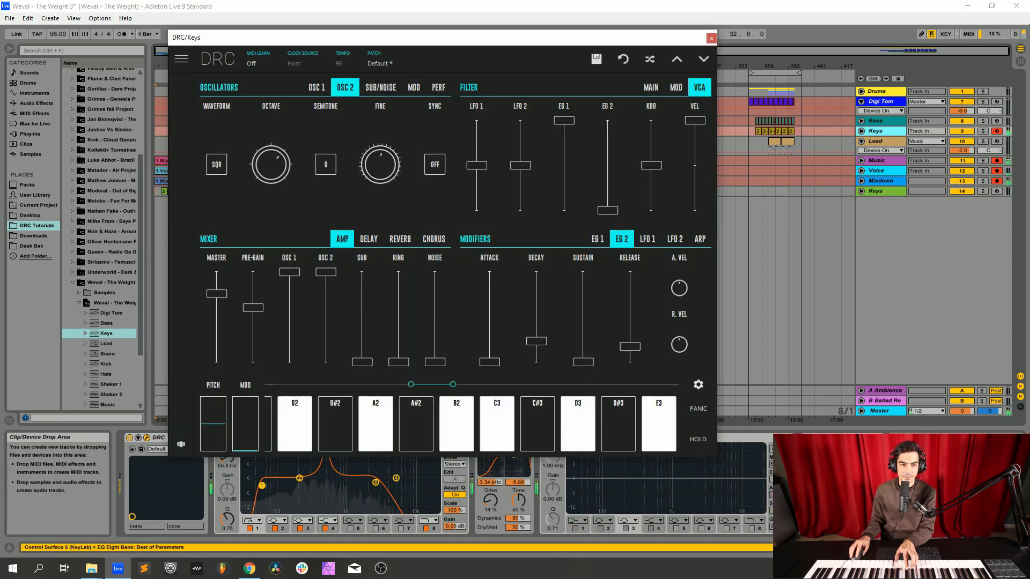
{"action": "left_click_drag", "start_coordinate": [326, 273], "coordinate": [326, 301]}
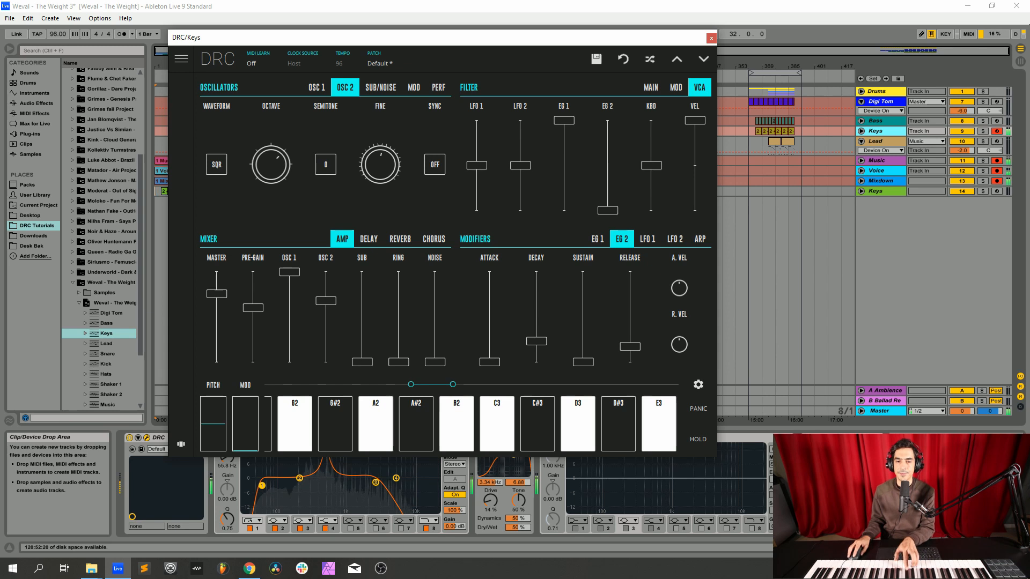
{"action": "left_click", "coordinate": [711, 38]}
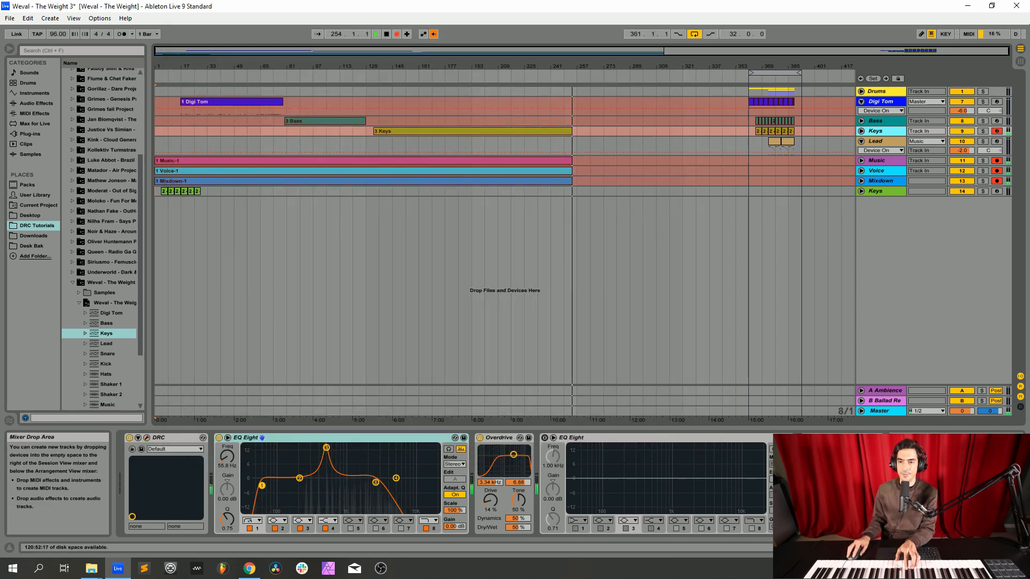
Step: Delete the imported duplicate Keys track and leave the original keys synth closed
{"action": "left_click", "coordinate": [880, 191]}
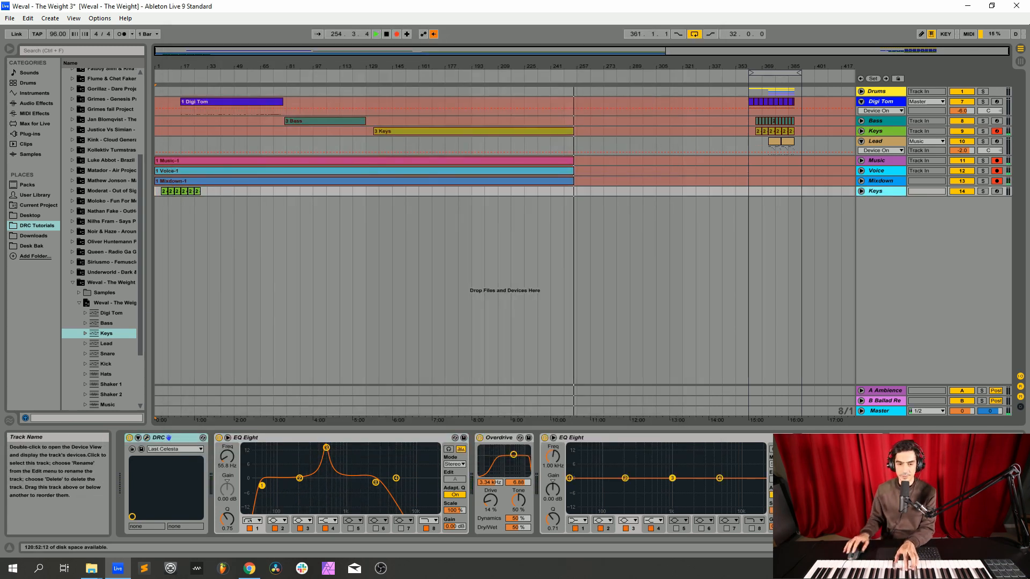
{"action": "key", "text": "Delete"}
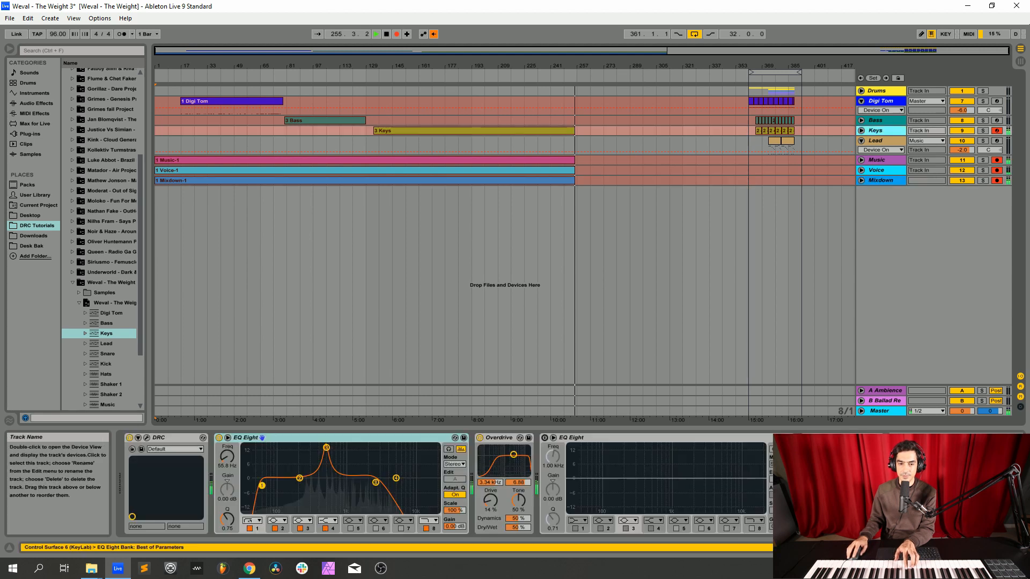
{"action": "left_click", "coordinate": [219, 438]}
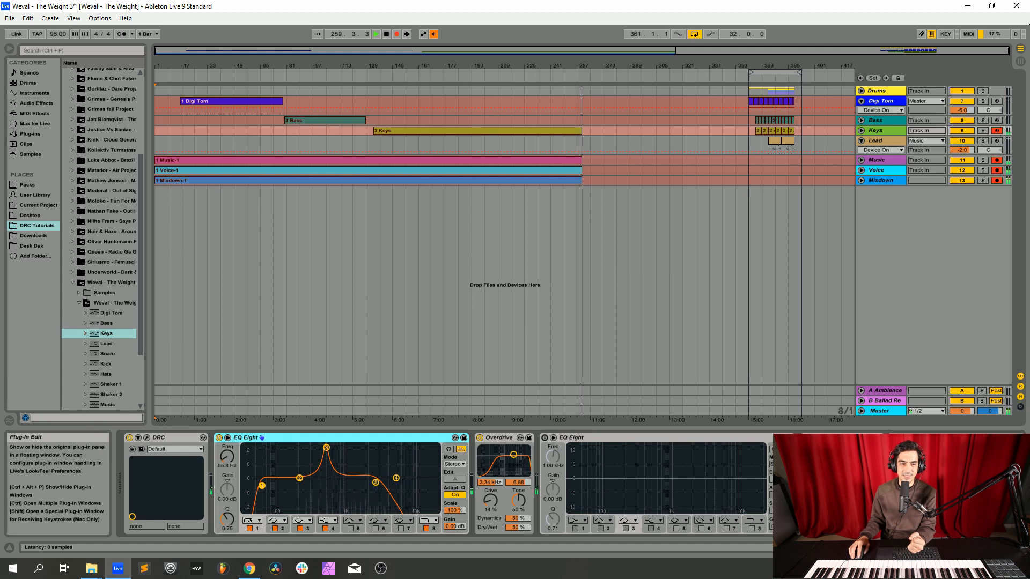
{"action": "left_click", "coordinate": [147, 438]}
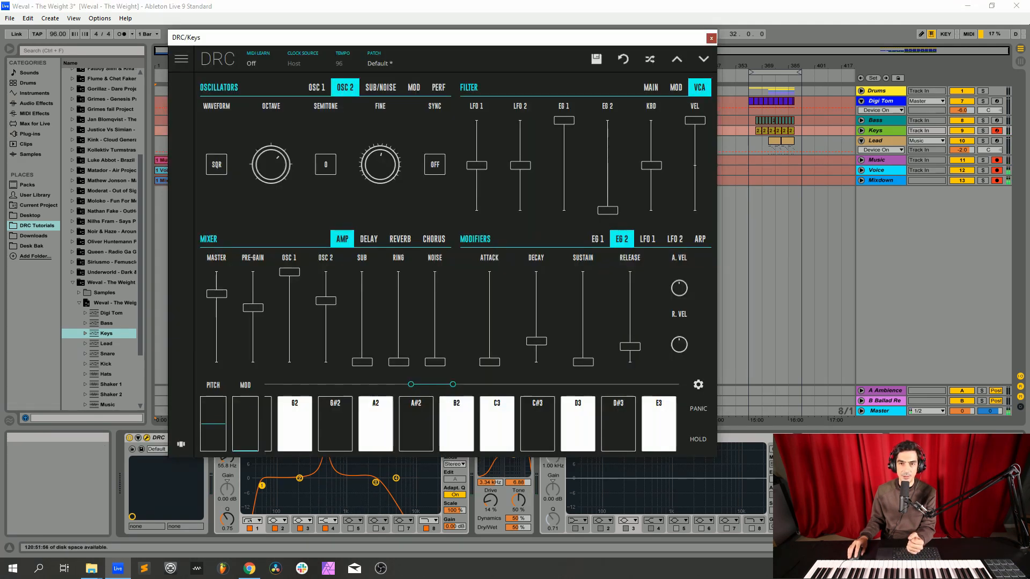
{"action": "left_click", "coordinate": [711, 38]}
Step: Select the Lead track and arm it for recording in place of Keys
{"action": "left_click", "coordinate": [880, 140]}
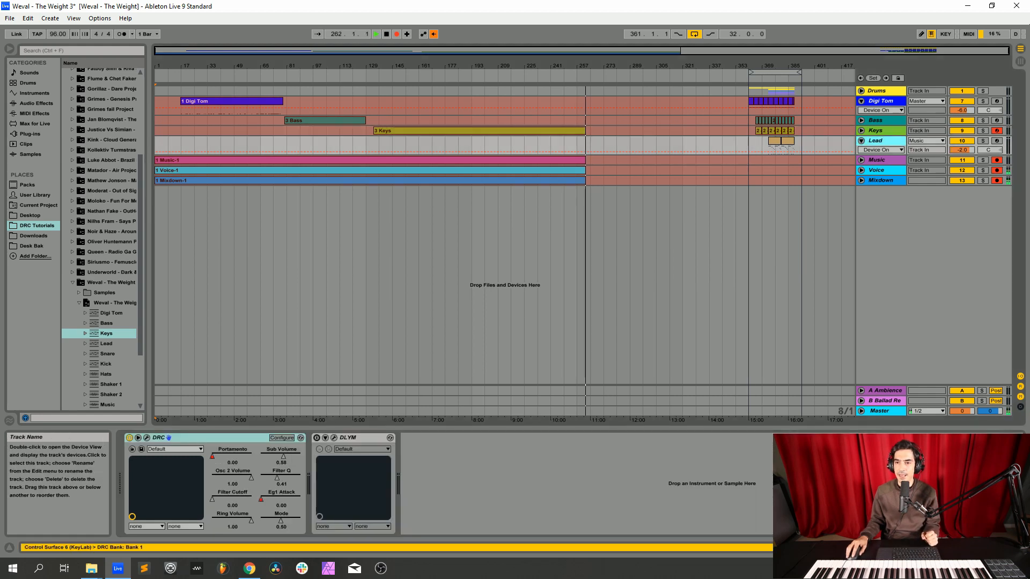
{"action": "left_click", "coordinate": [997, 131]}
{"action": "left_click", "coordinate": [997, 140]}
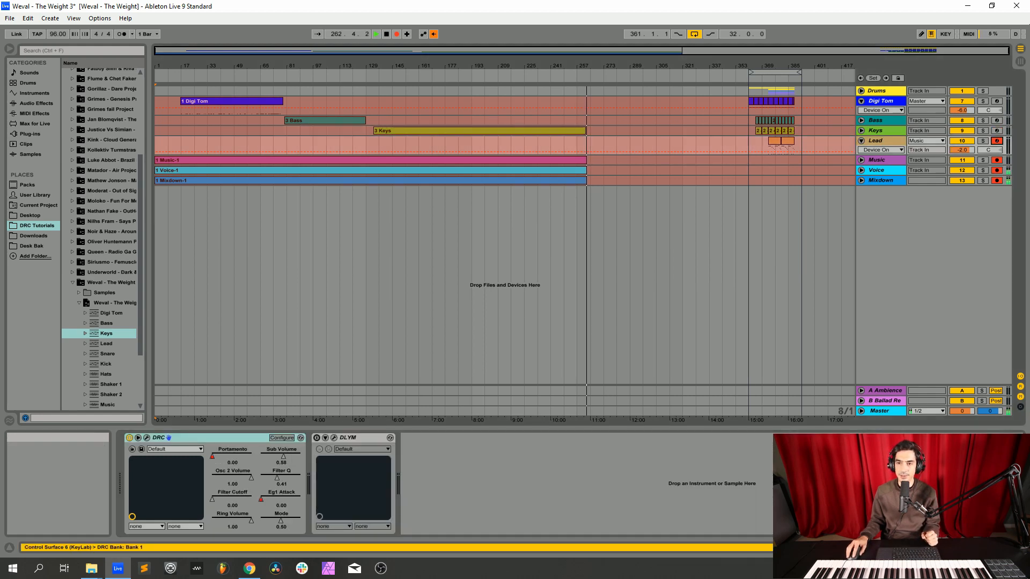
{"action": "left_click", "coordinate": [881, 141]}
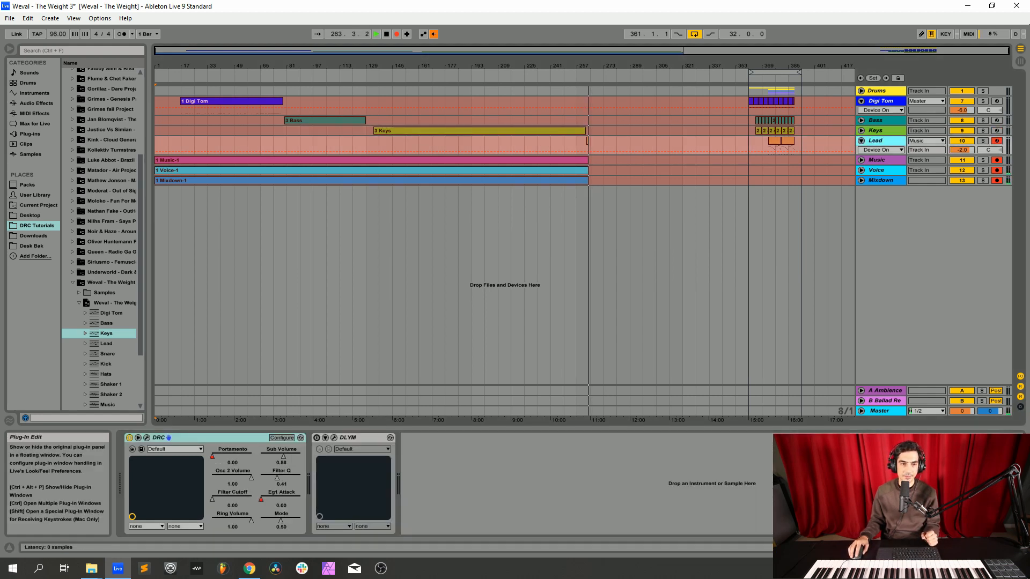
Step: Reset the Lead track's DRC synth to the factory Default patch
{"action": "left_click", "coordinate": [146, 438]}
{"action": "left_click", "coordinate": [601, 117]}
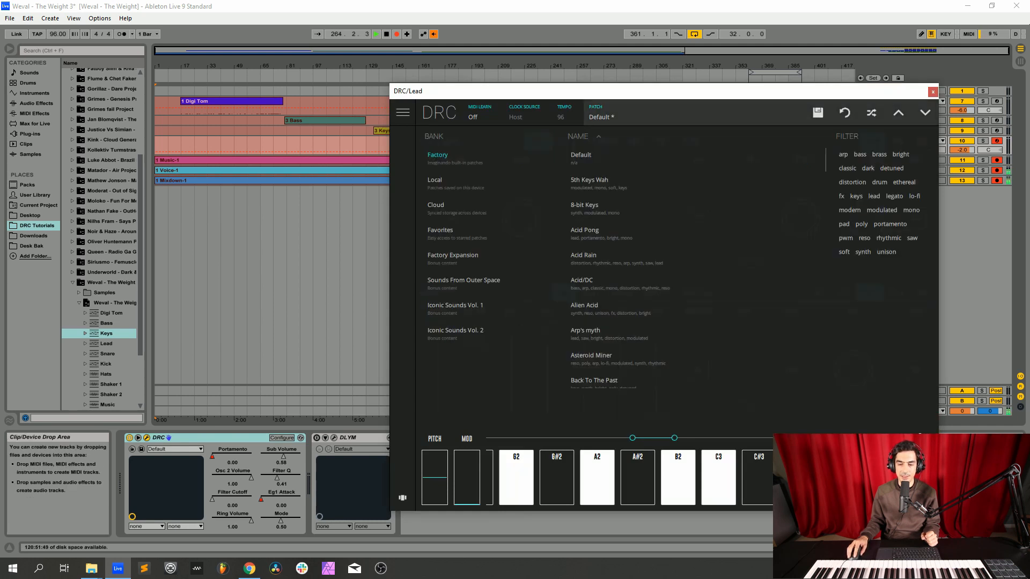
{"action": "left_click", "coordinate": [590, 157]}
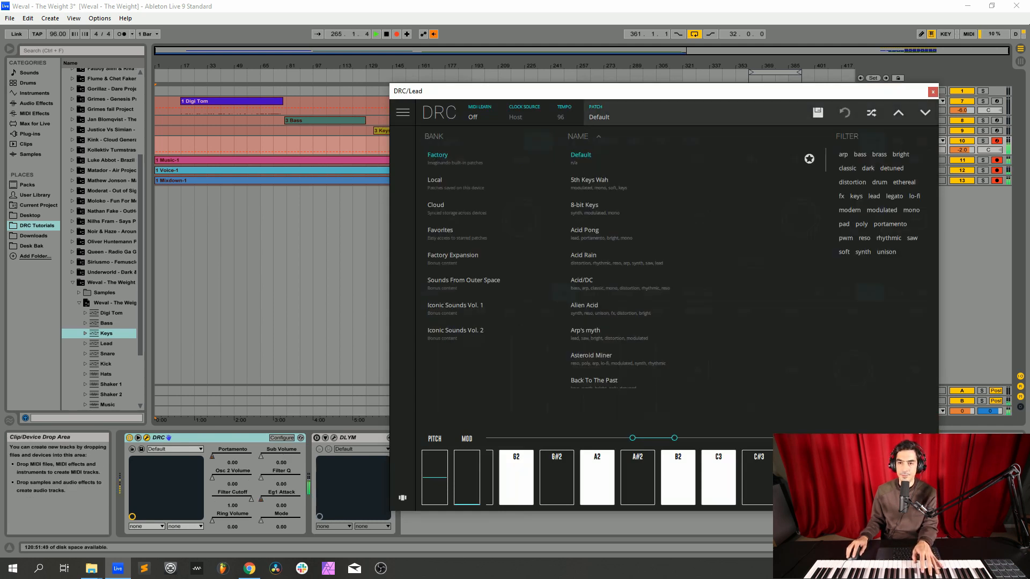
Step: Reset the Lead track's send B to the Ballad Reverb in the mixer and return the lead synth to its main controls
{"action": "mouse_move", "coordinate": [785, 97]}
{"action": "left_mouse_down"}
{"action": "mouse_move", "coordinate": [658, 76]}
{"action": "mouse_move", "coordinate": [676, 73]}
{"action": "mouse_move", "coordinate": [702, 515]}
{"action": "mouse_move", "coordinate": [821, 126]}
{"action": "mouse_move", "coordinate": [798, 127]}
{"action": "mouse_move", "coordinate": [787, 107]}
{"action": "left_mouse_up"}
{"action": "key", "text": "Tab"}
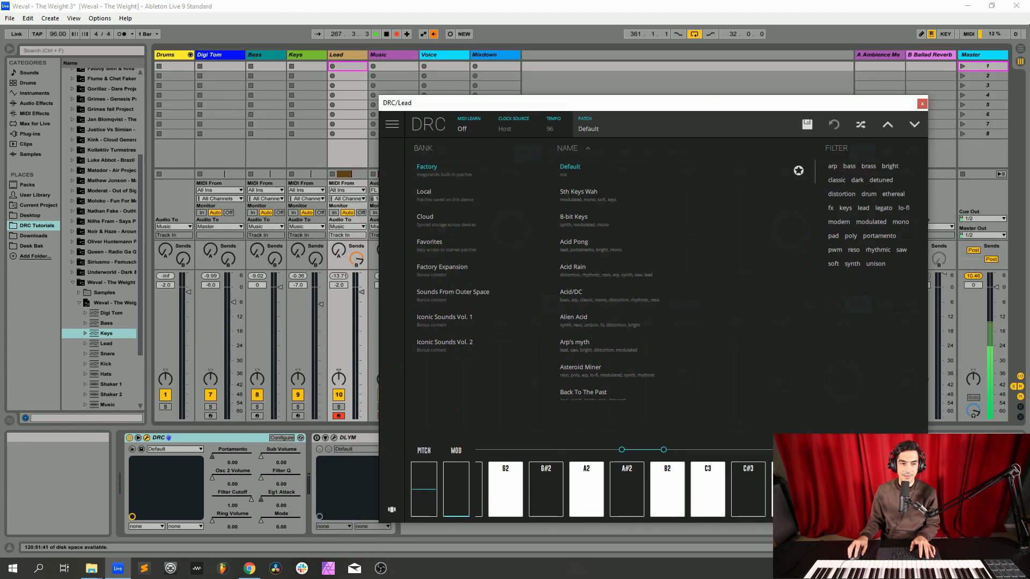
{"action": "left_click", "coordinate": [357, 259]}
{"action": "key", "text": "Delete"}
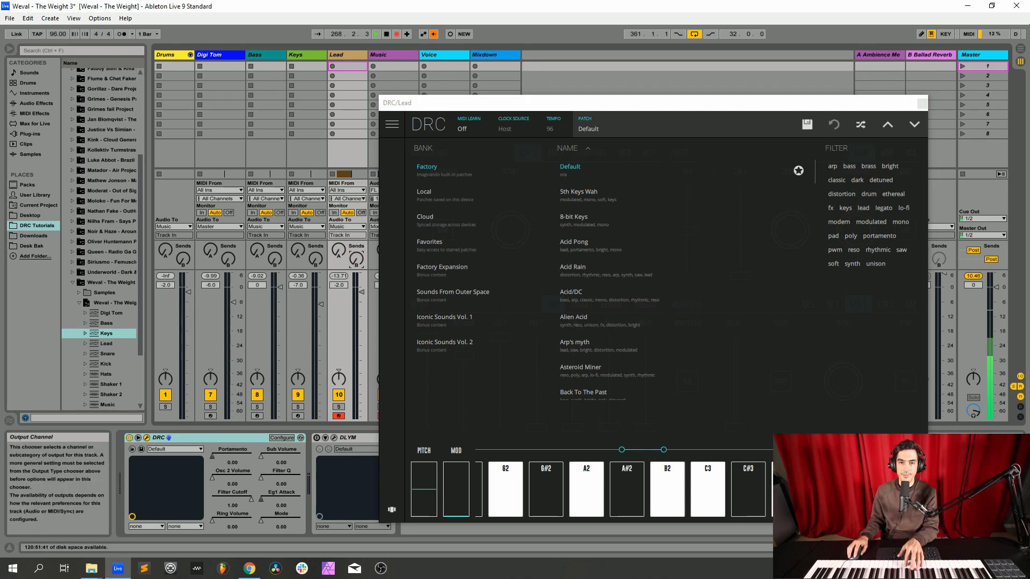
{"action": "left_click", "coordinate": [603, 125]}
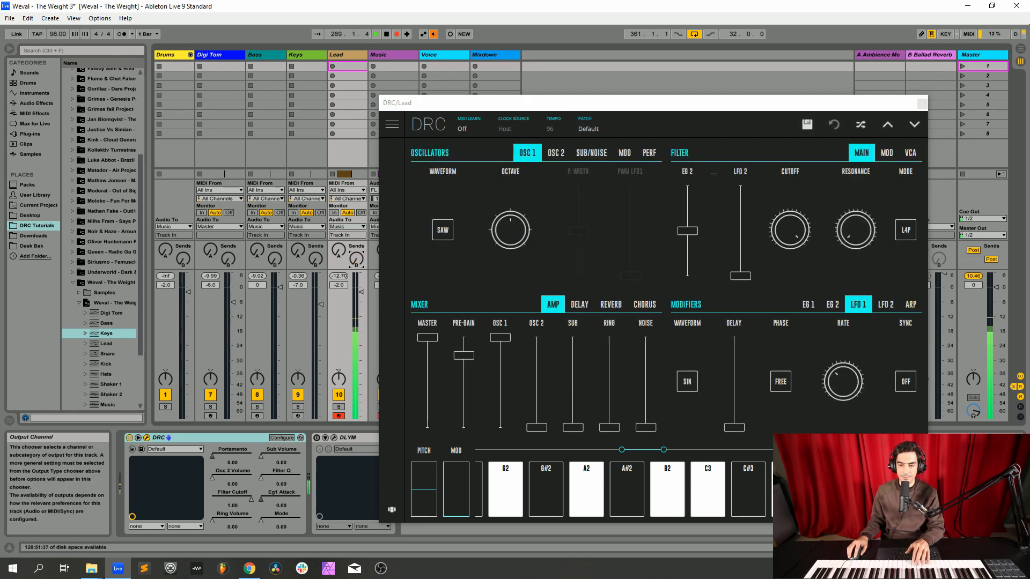
{"action": "left_click_drag", "start_coordinate": [606, 101], "coordinate": [471, 60]}
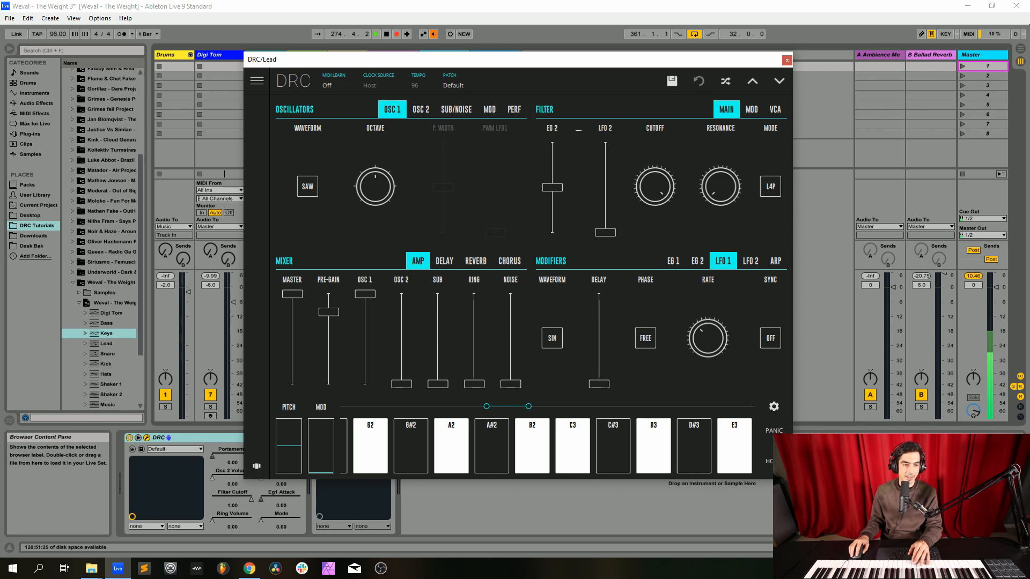
Step: Import the saved Lead track from the Weval - The Weight set into the arrangement and open its DRC synth as a reference
{"action": "scroll", "coordinate": [102, 236], "scroll_direction": "down", "scroll_amount": 2}
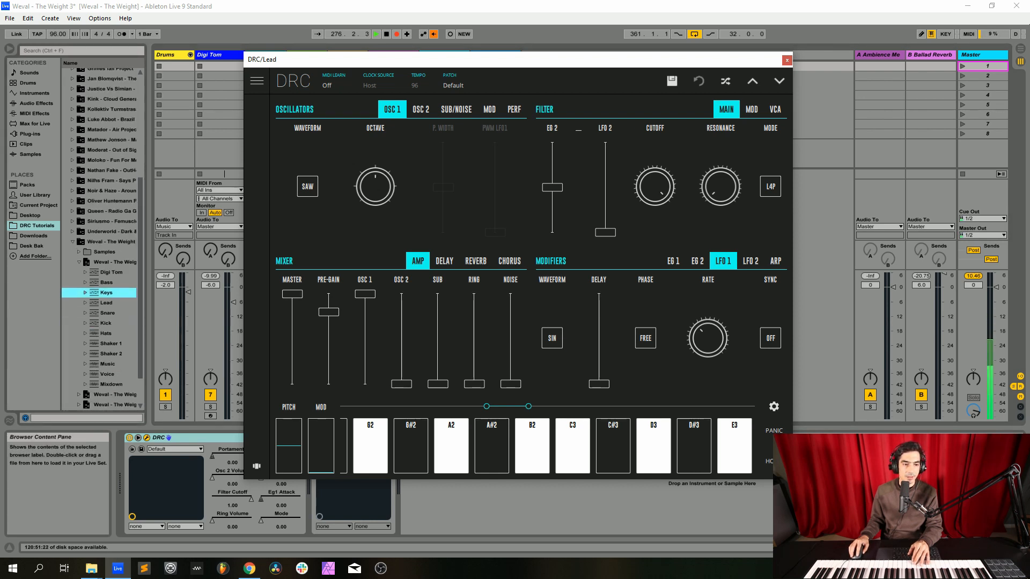
{"action": "left_click", "coordinate": [107, 303]}
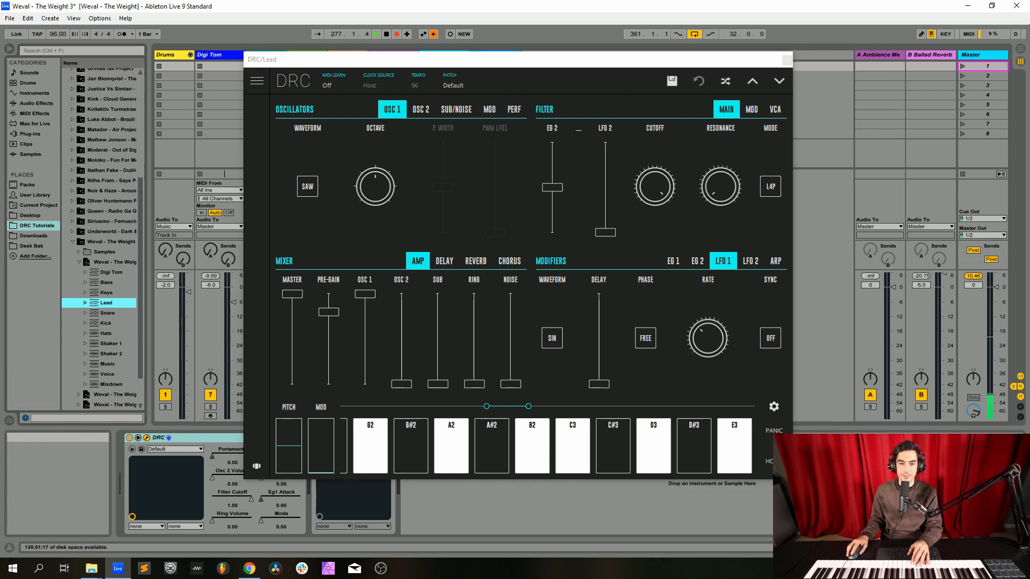
{"action": "key", "text": "Tab"}
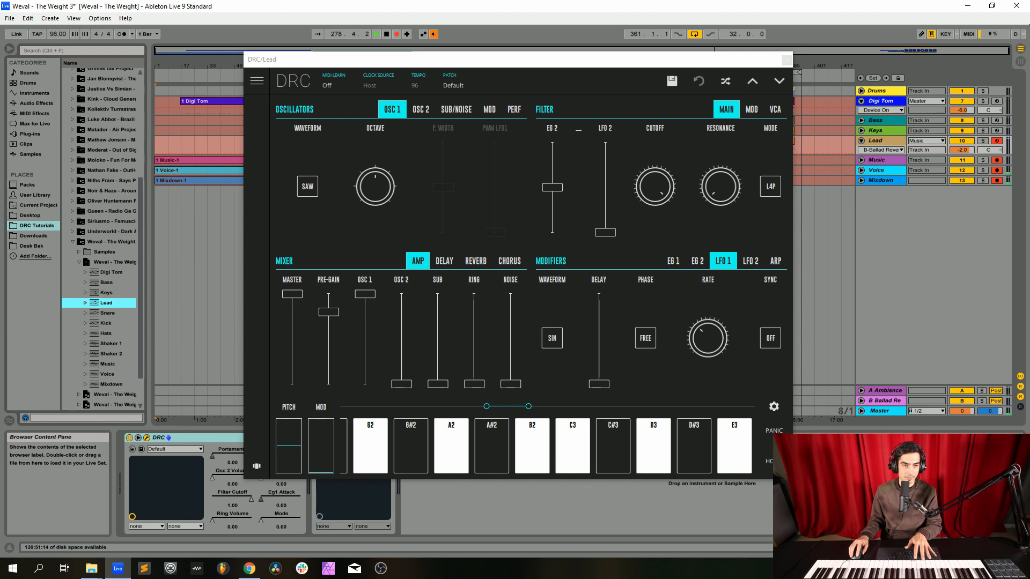
{"action": "left_click_drag", "start_coordinate": [107, 303], "coordinate": [198, 192]}
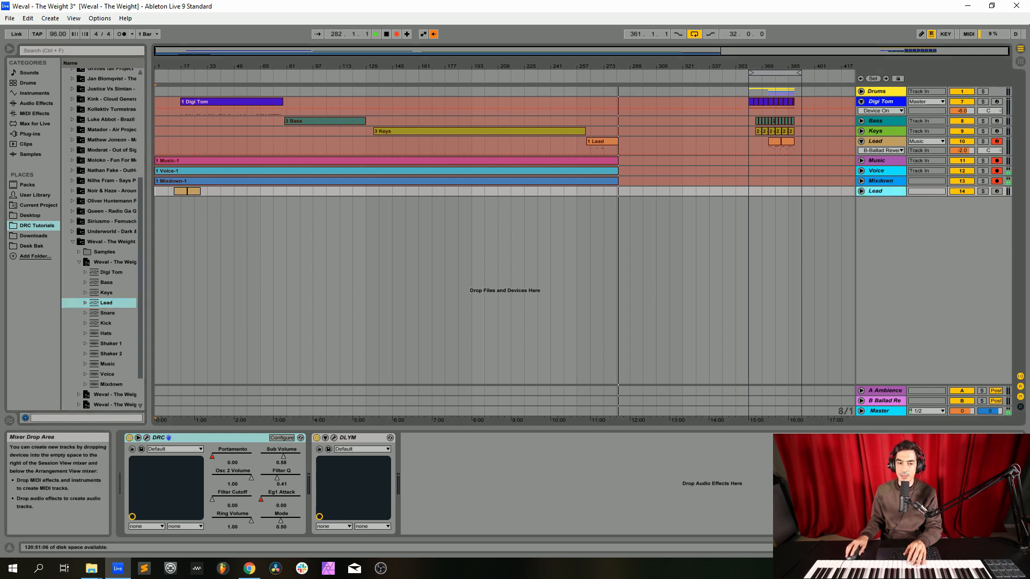
{"action": "left_click", "coordinate": [147, 438]}
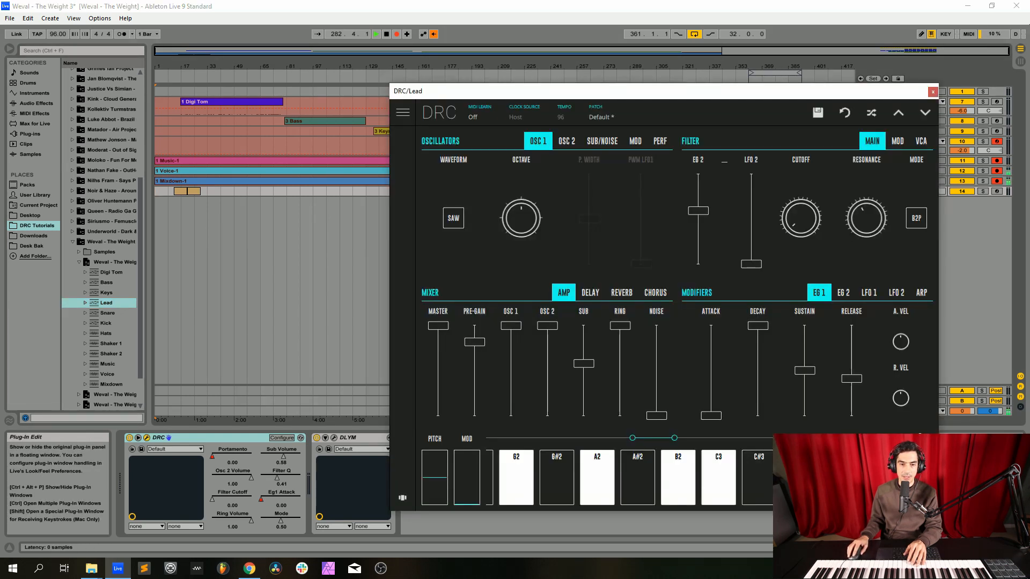
{"action": "mouse_move", "coordinate": [475, 342]}
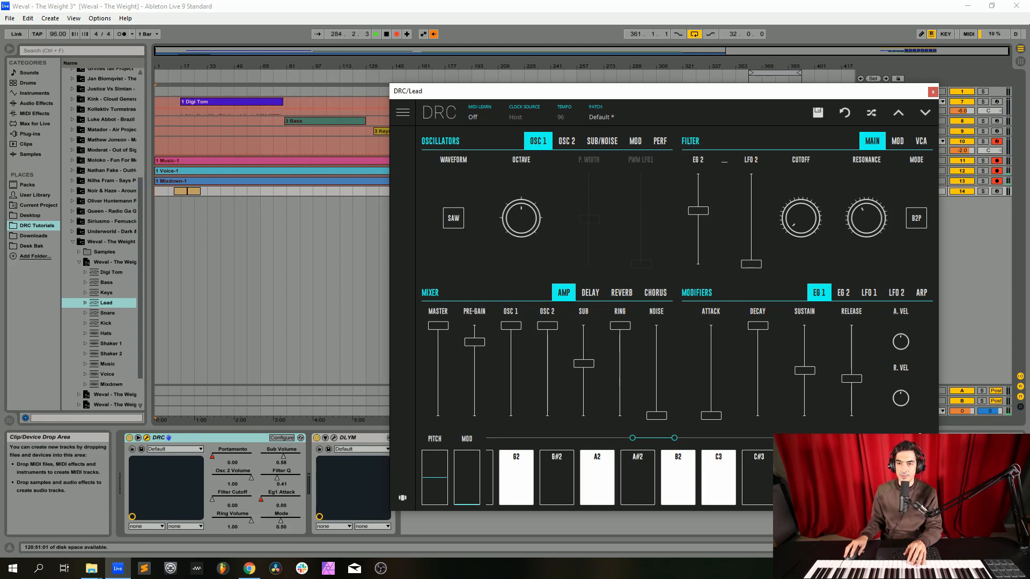
{"action": "left_click_drag", "start_coordinate": [563, 91], "coordinate": [366, 120]}
Step: Match the original Lead's mixer to the reference: raise pre-gain slightly, OSC 2 to full and sub to about 0.58
{"action": "left_click", "coordinate": [877, 142]}
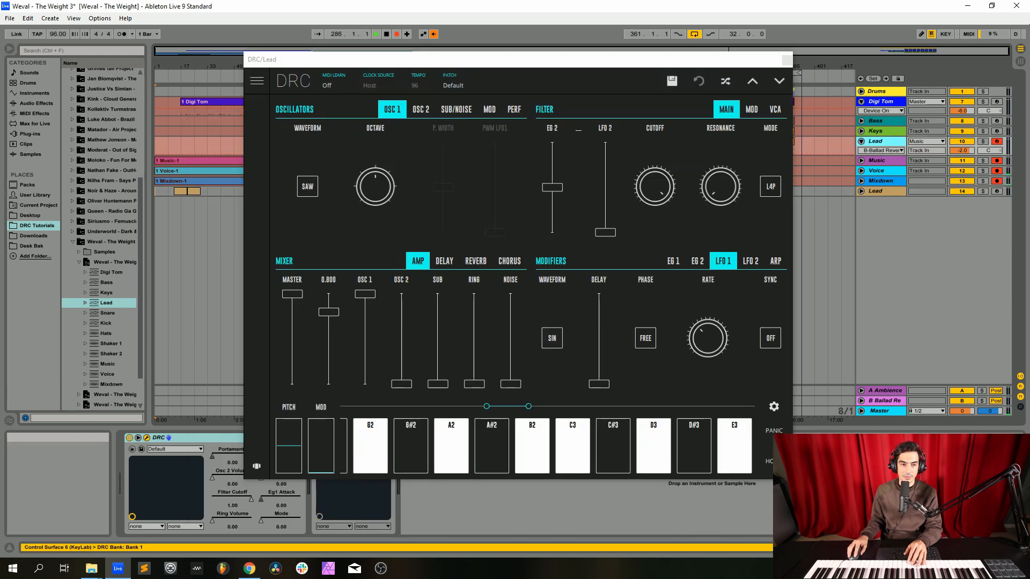
{"action": "left_click_drag", "start_coordinate": [328, 312], "coordinate": [329, 312]}
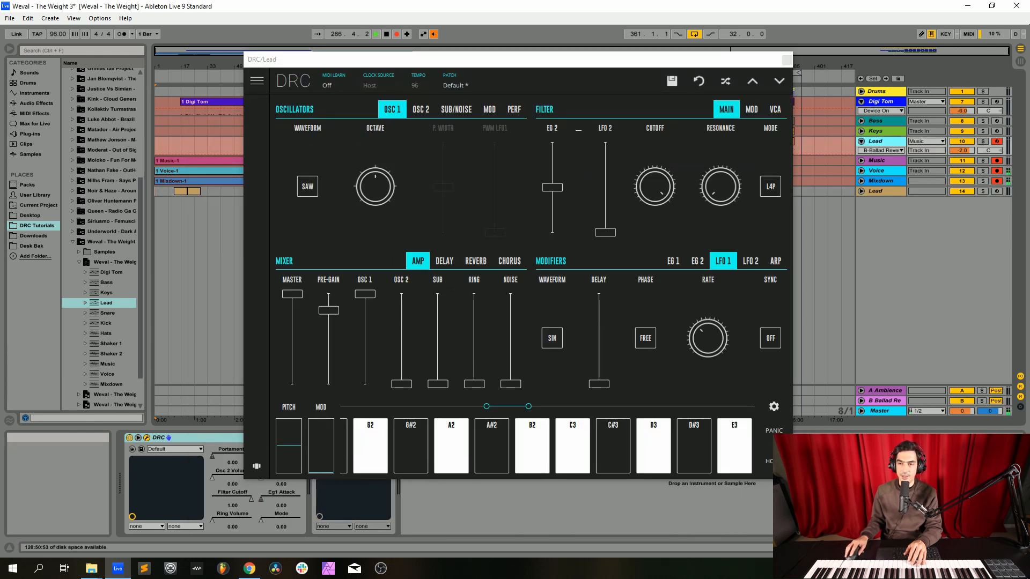
{"action": "left_click", "coordinate": [878, 191]}
{"action": "left_click", "coordinate": [878, 191]}
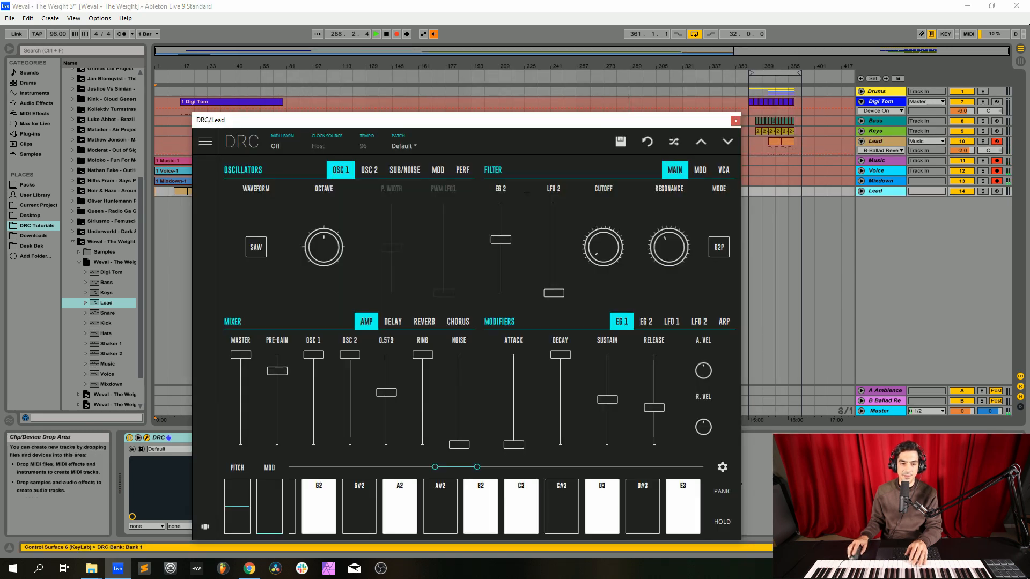
{"action": "left_click", "coordinate": [735, 120]}
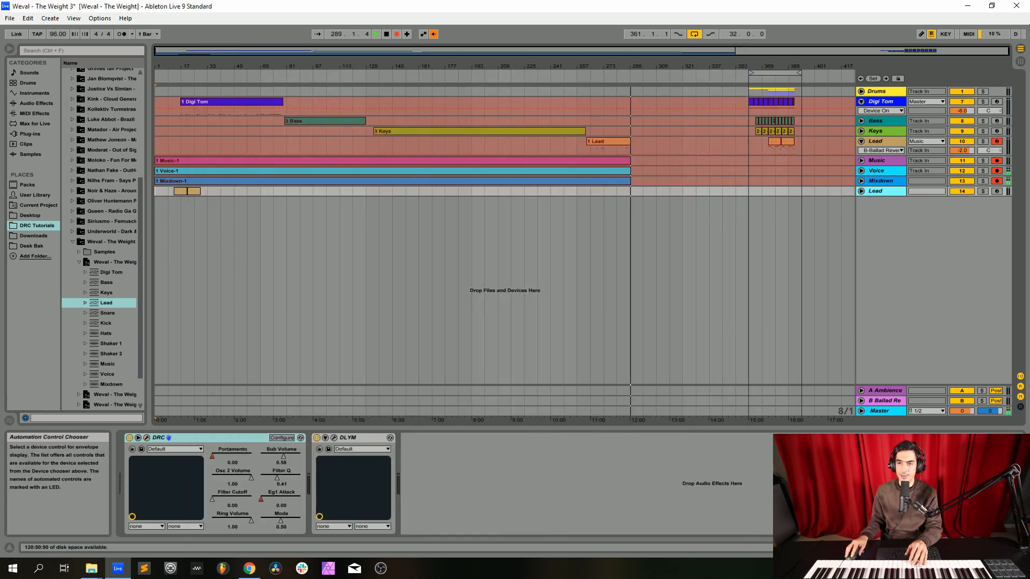
{"action": "left_click", "coordinate": [878, 142]}
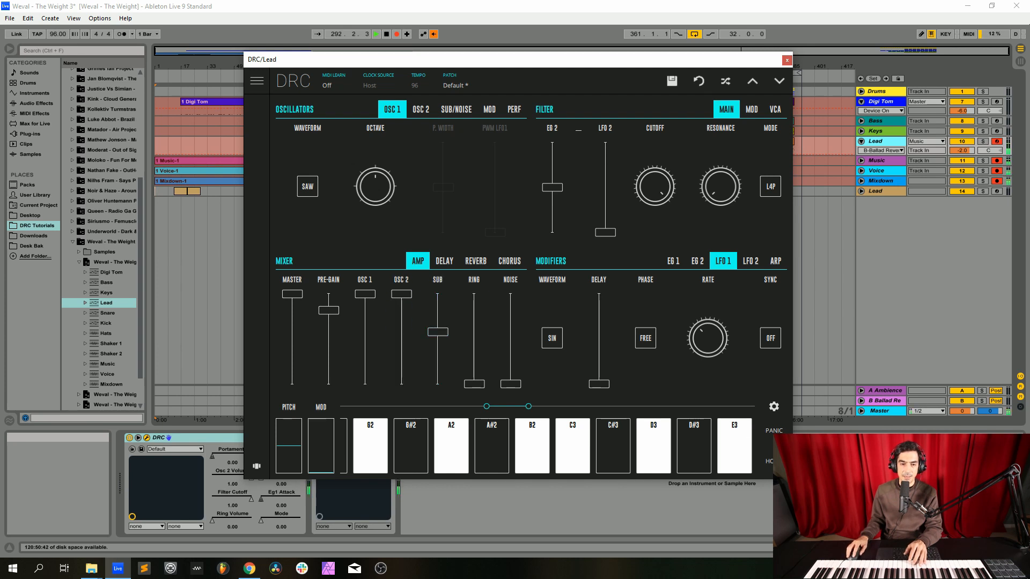
Step: Recheck the reference synth, delete the imported duplicate Lead track and raise the original lead's ring level to full
{"action": "left_click", "coordinate": [877, 191]}
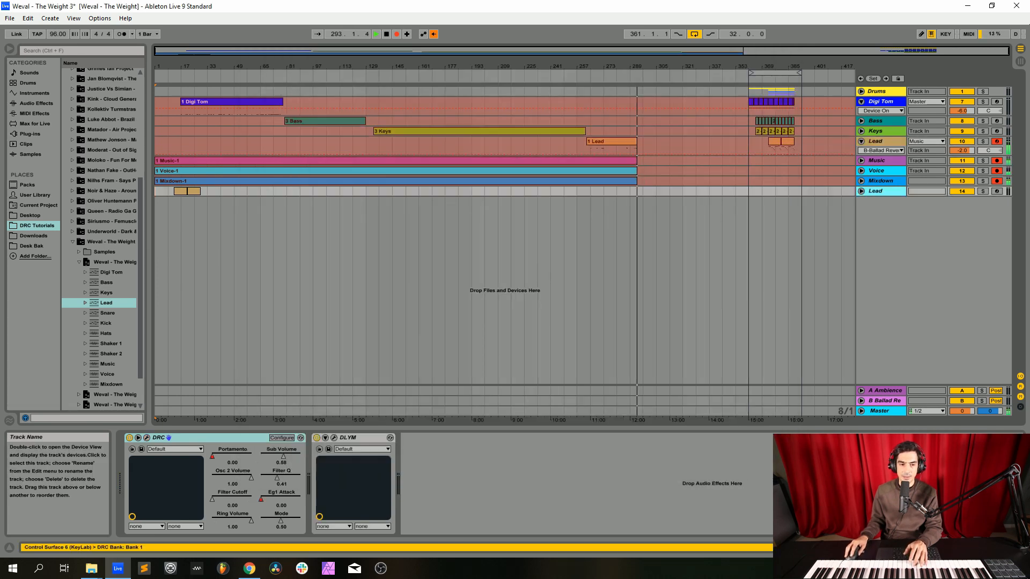
{"action": "left_click", "coordinate": [147, 438]}
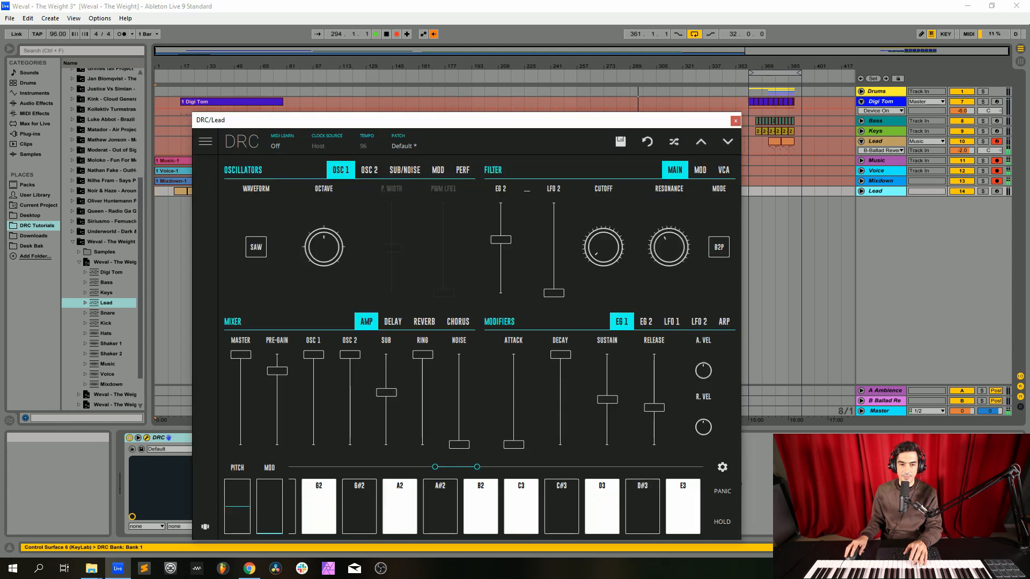
{"action": "left_click", "coordinate": [736, 120]}
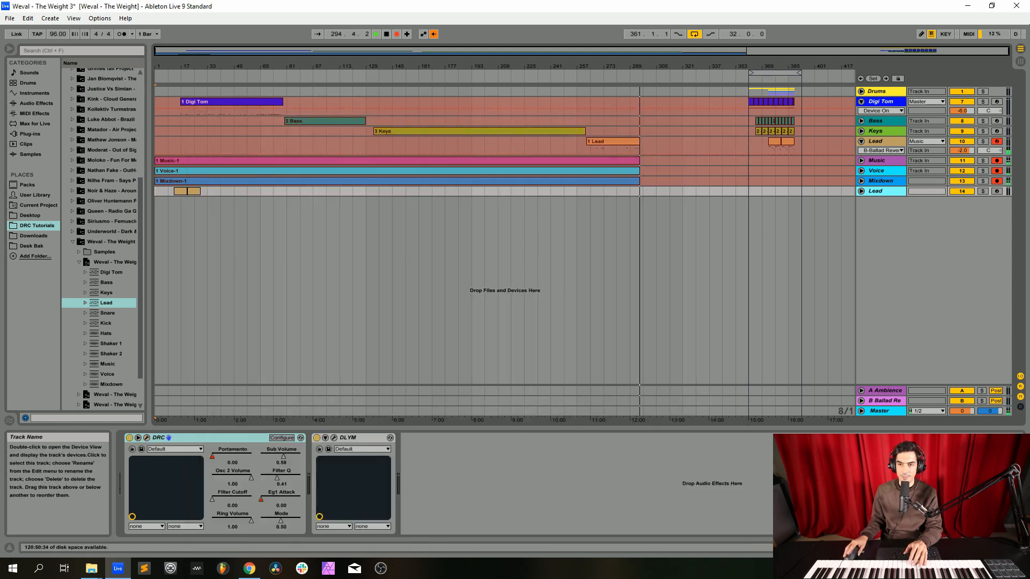
{"action": "key", "text": "Delete"}
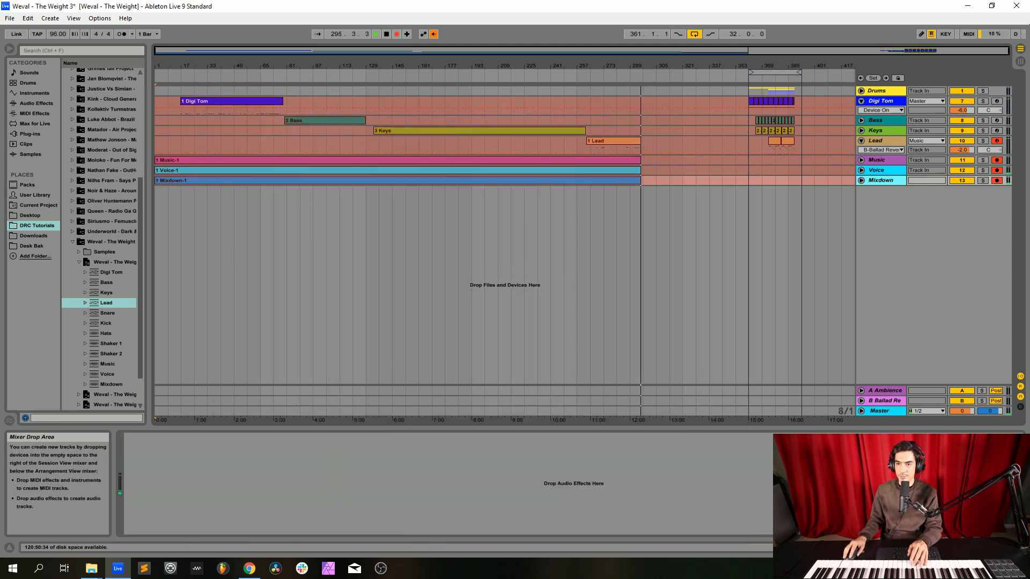
{"action": "left_click", "coordinate": [876, 141]}
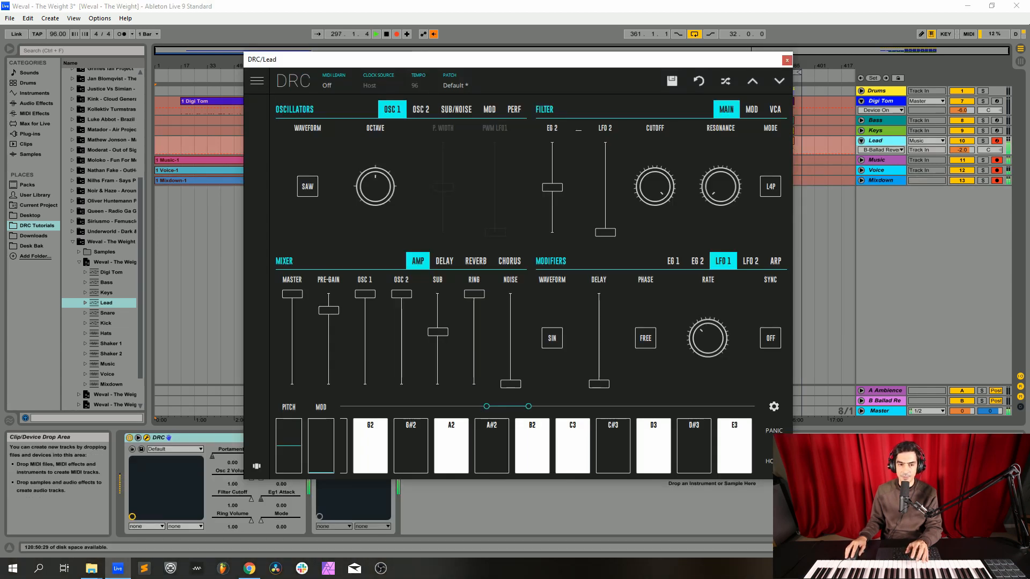
Step: Detune OSC 2 slightly upward with its fine tuning and review the lead's sub/noise and performance settings
{"action": "left_click", "coordinate": [421, 110]}
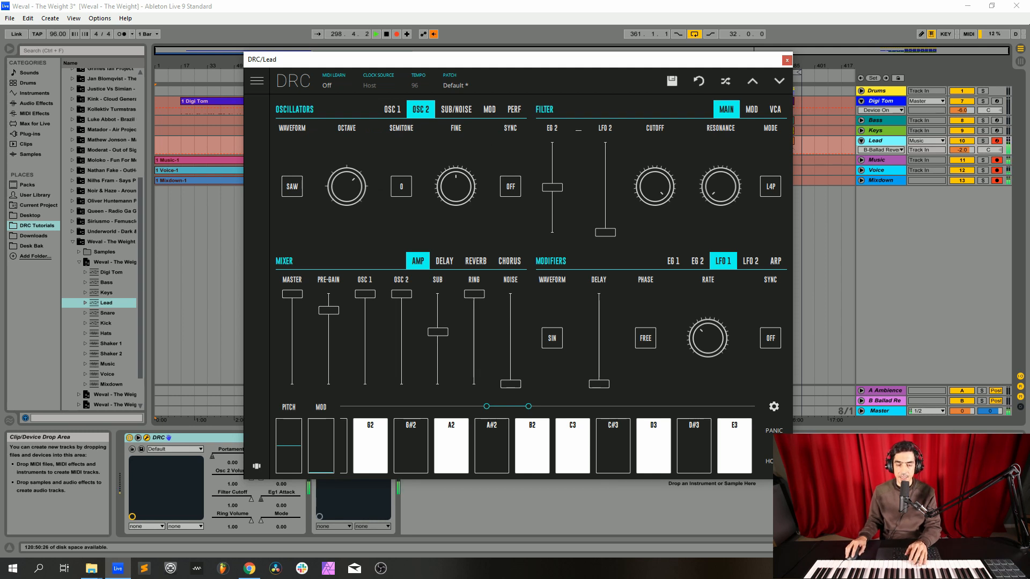
{"action": "left_click_drag", "start_coordinate": [456, 187], "coordinate": [456, 183]}
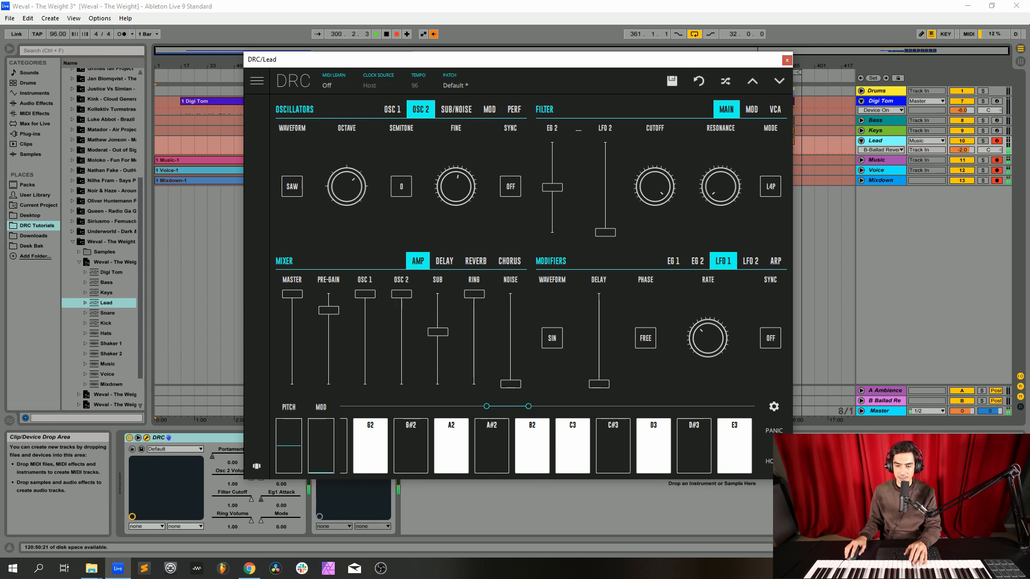
{"action": "left_click", "coordinate": [456, 109]}
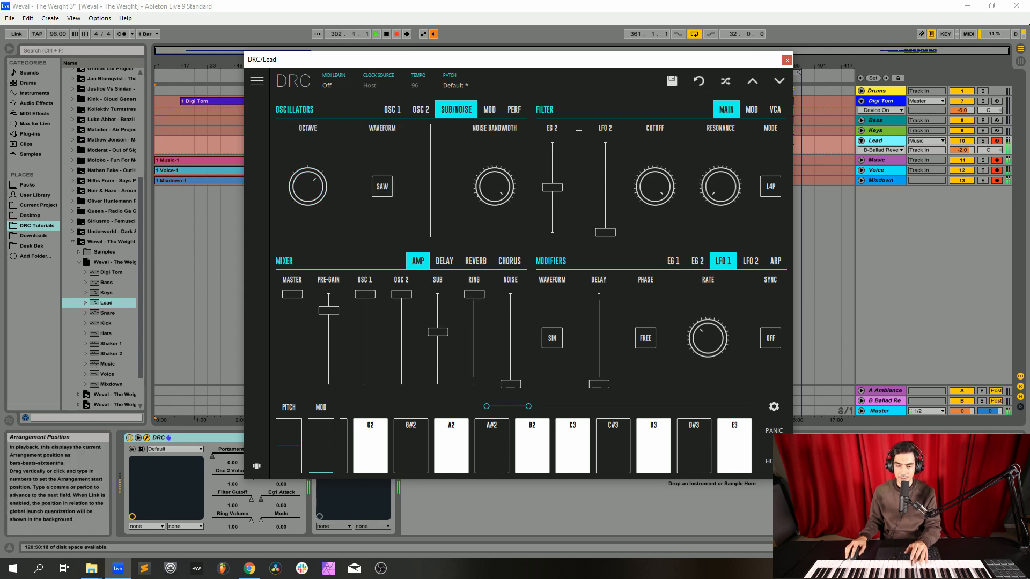
{"action": "left_click", "coordinate": [514, 109]}
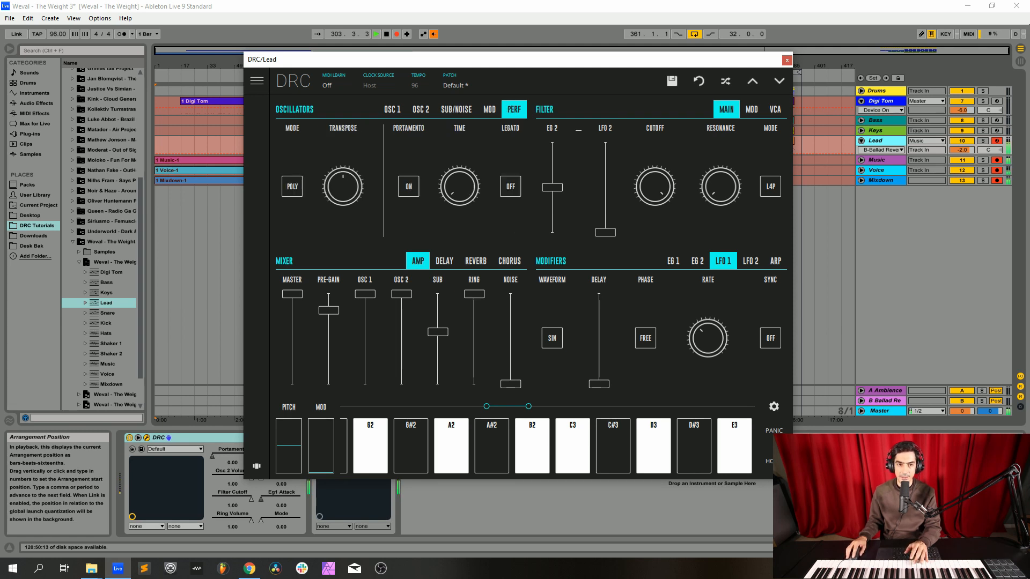
{"action": "left_click", "coordinate": [393, 110]}
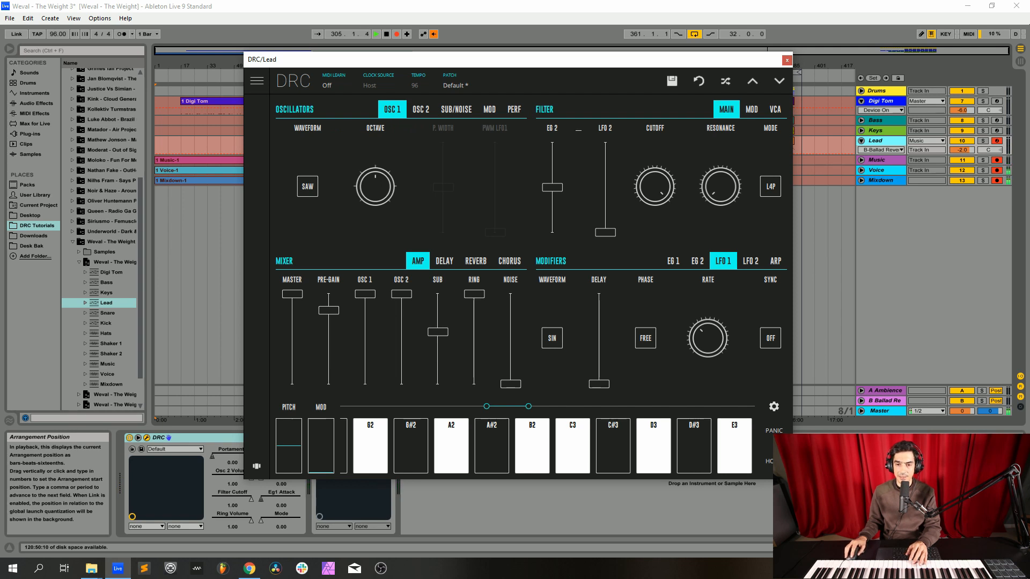
Step: Create a delayed vibrato on both oscillators by slightly raising LFO 1's rate, its modulation amount and its delay
{"action": "mouse_move", "coordinate": [708, 338]}
{"action": "left_mouse_down"}
{"action": "mouse_move", "coordinate": [708, 351]}
{"action": "mouse_move", "coordinate": [708, 334]}
{"action": "left_mouse_up"}
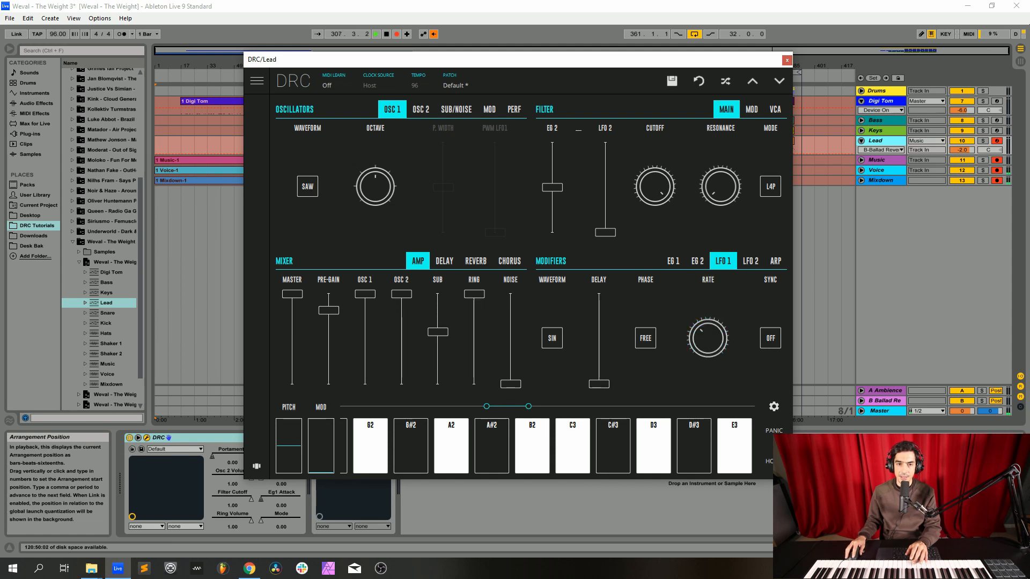
{"action": "left_click", "coordinate": [490, 110]}
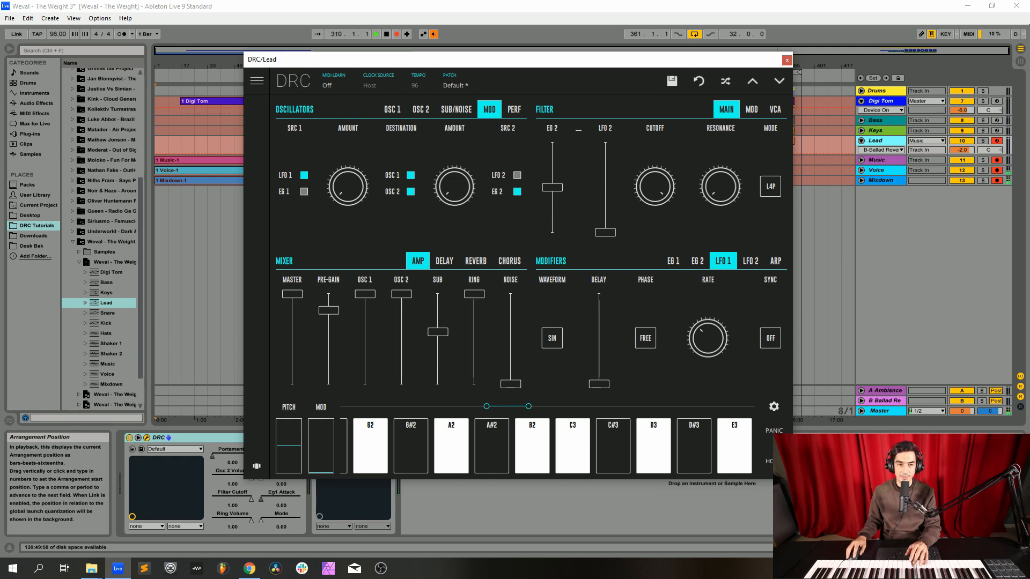
{"action": "left_click_drag", "start_coordinate": [347, 186], "coordinate": [348, 175]}
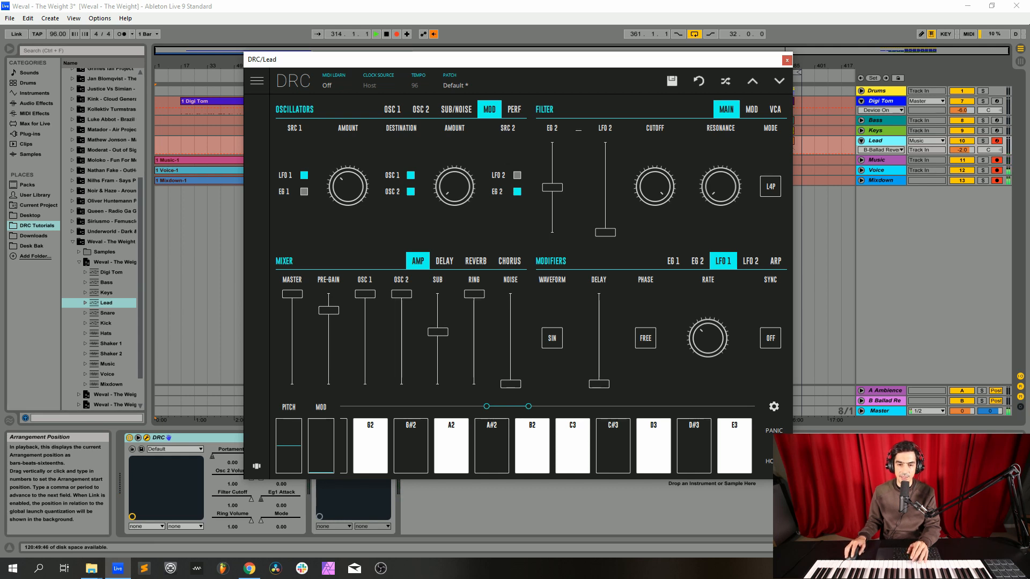
{"action": "left_click_drag", "start_coordinate": [598, 385], "coordinate": [599, 374]}
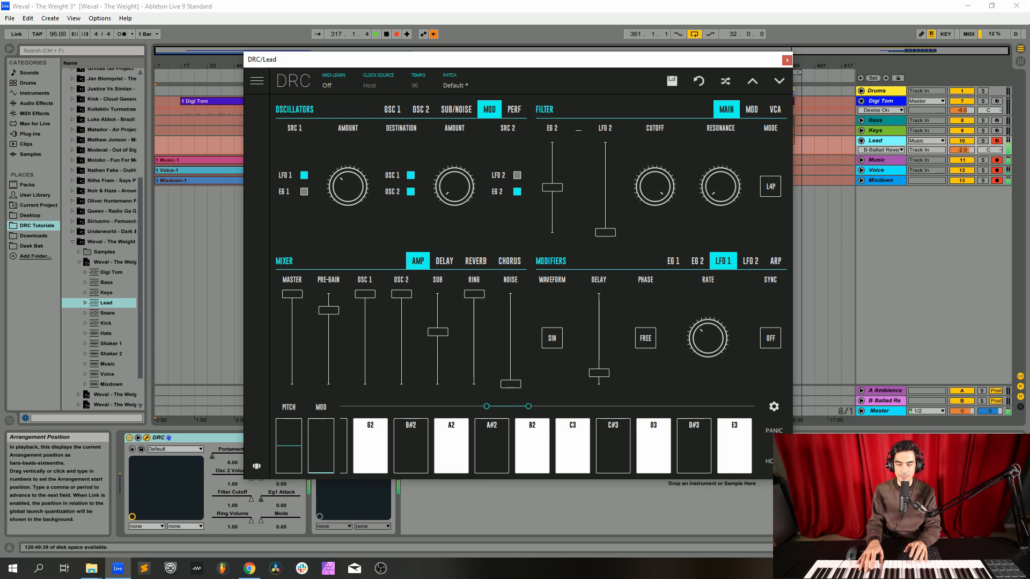
{"action": "left_click_drag", "start_coordinate": [599, 373], "coordinate": [599, 374]}
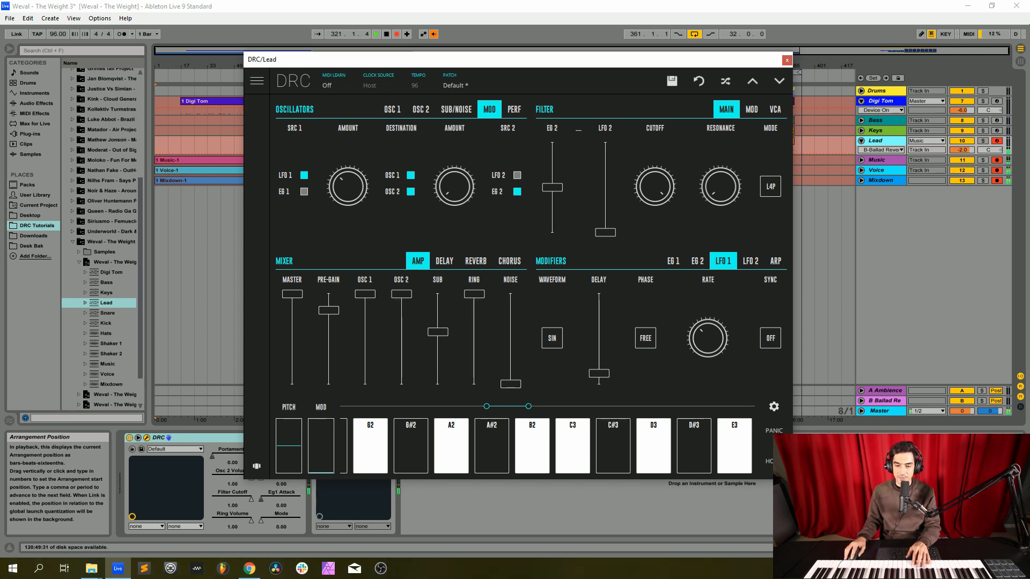
Step: Shape the lead's filter with a slightly higher EG 2 amount, resonance at about 0.41 and the B2P mode
{"action": "mouse_move", "coordinate": [552, 187]}
{"action": "left_mouse_down"}
{"action": "mouse_move", "coordinate": [552, 196]}
{"action": "mouse_move", "coordinate": [552, 179]}
{"action": "left_mouse_up"}
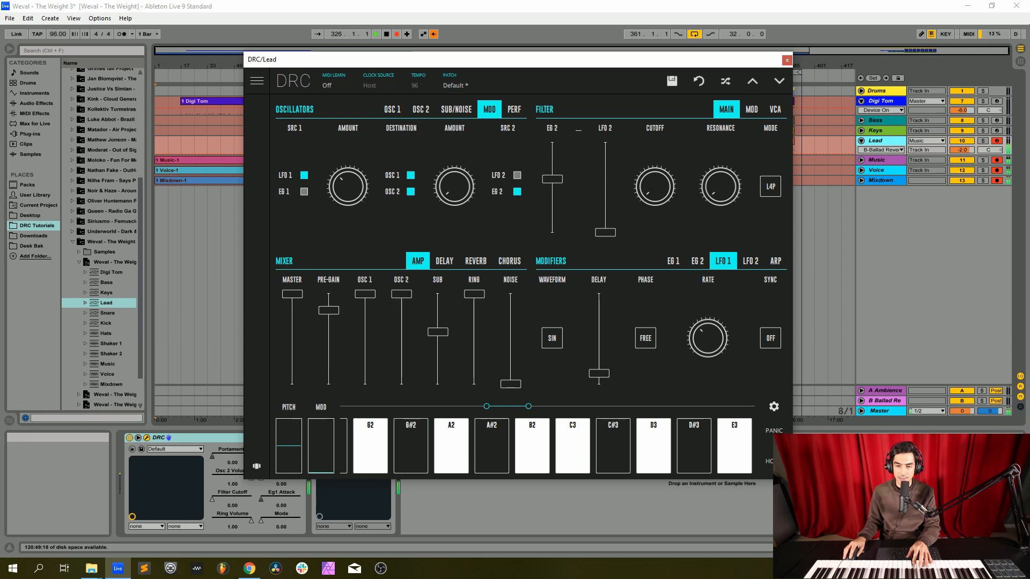
{"action": "left_click_drag", "start_coordinate": [720, 187], "coordinate": [720, 176]}
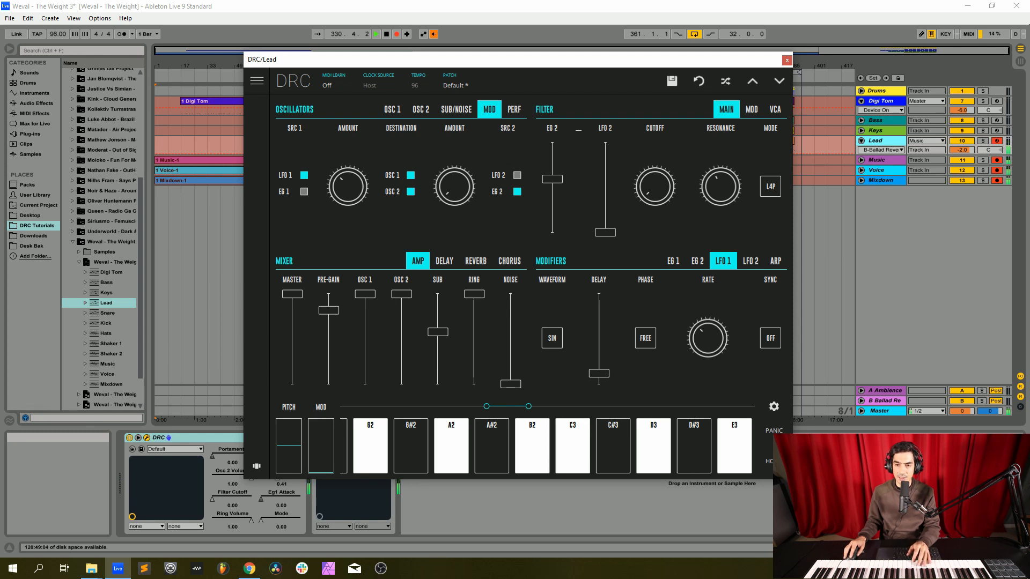
{"action": "left_click", "coordinate": [771, 186]}
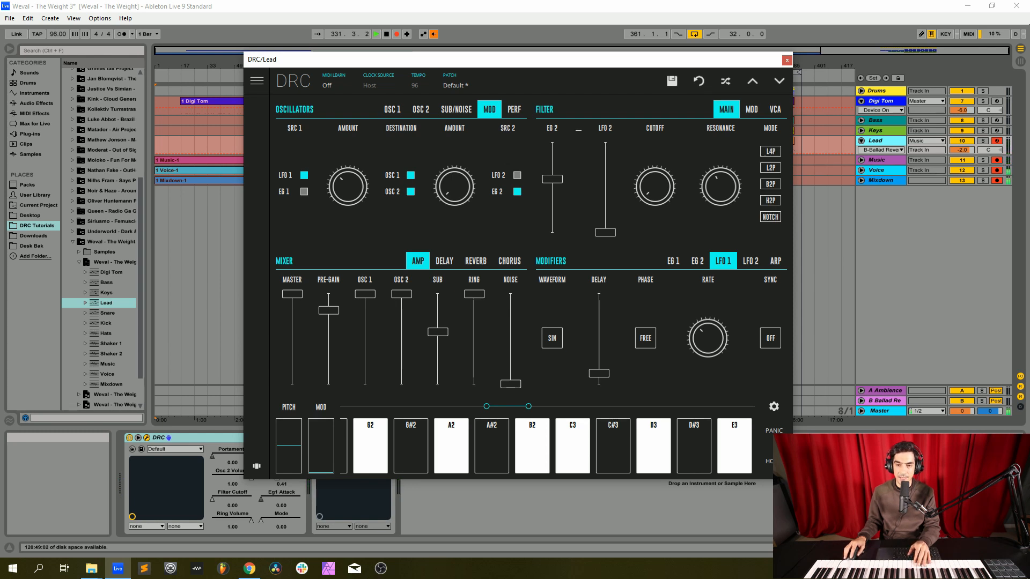
{"action": "left_click", "coordinate": [771, 184]}
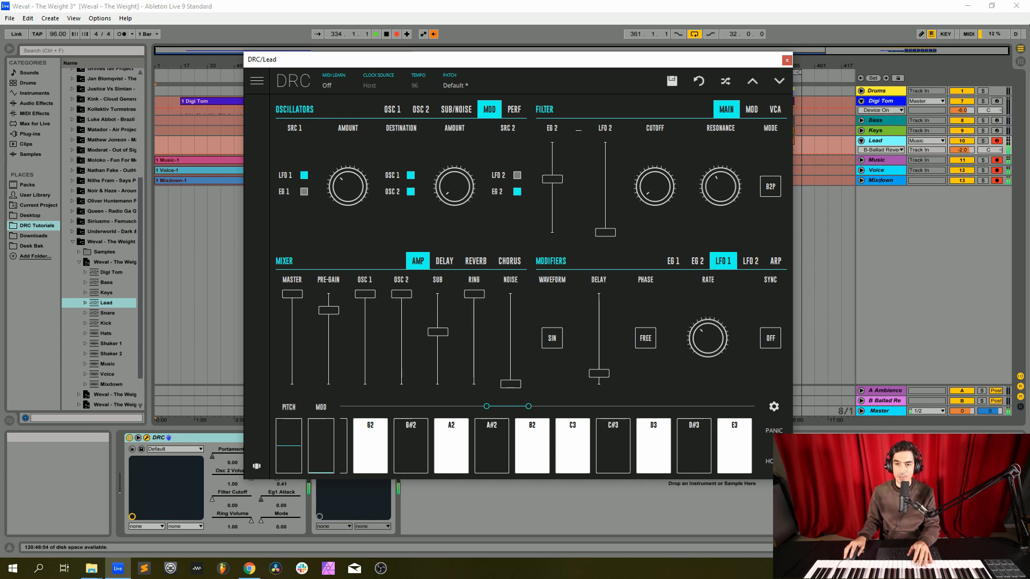
Step: Set the filter's keyboard tracking to full and its velocity modulation to about 0.48
{"action": "left_click", "coordinate": [751, 110]}
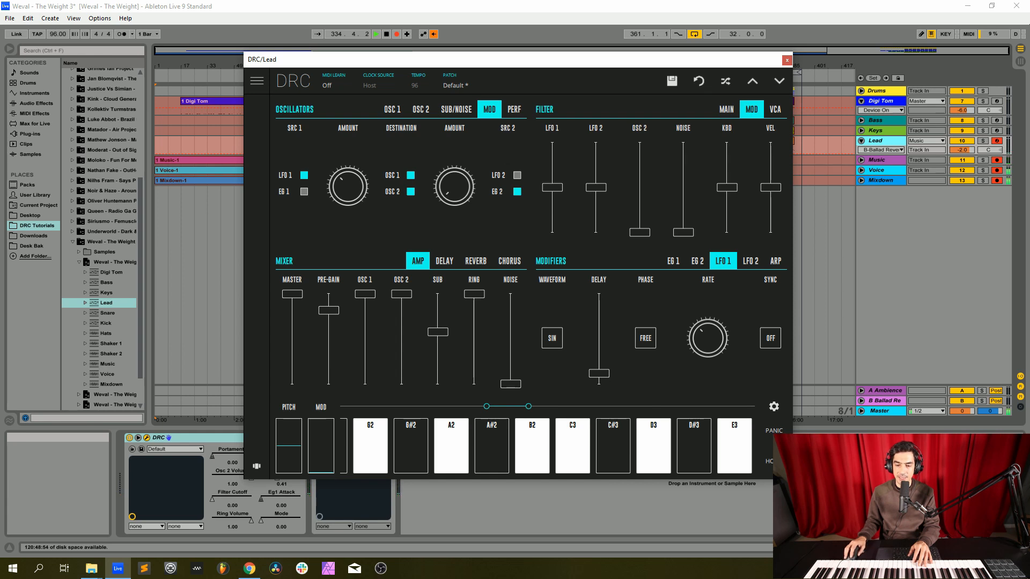
{"action": "left_click_drag", "start_coordinate": [727, 187], "coordinate": [727, 142]}
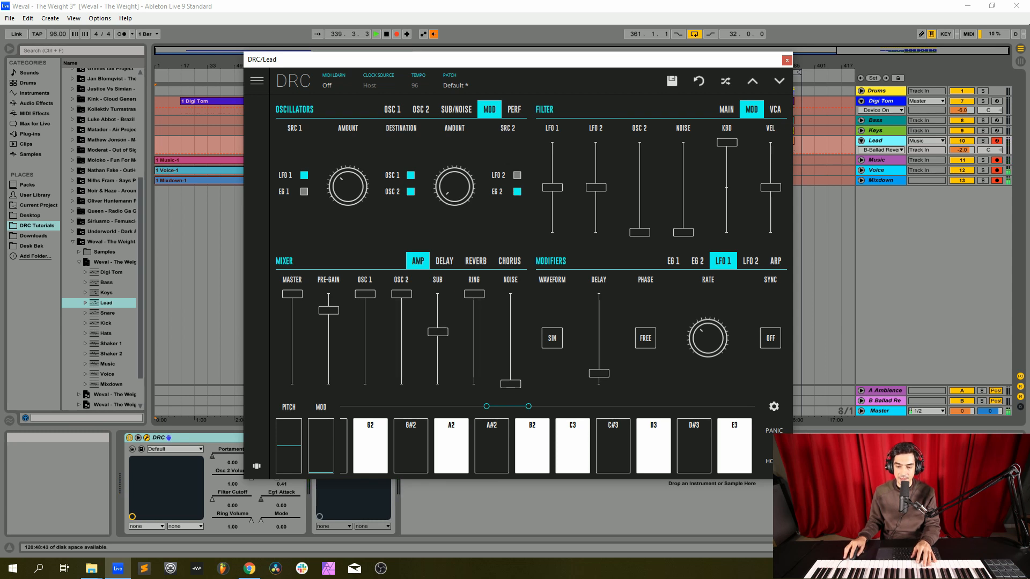
{"action": "left_click_drag", "start_coordinate": [770, 188], "coordinate": [771, 166]}
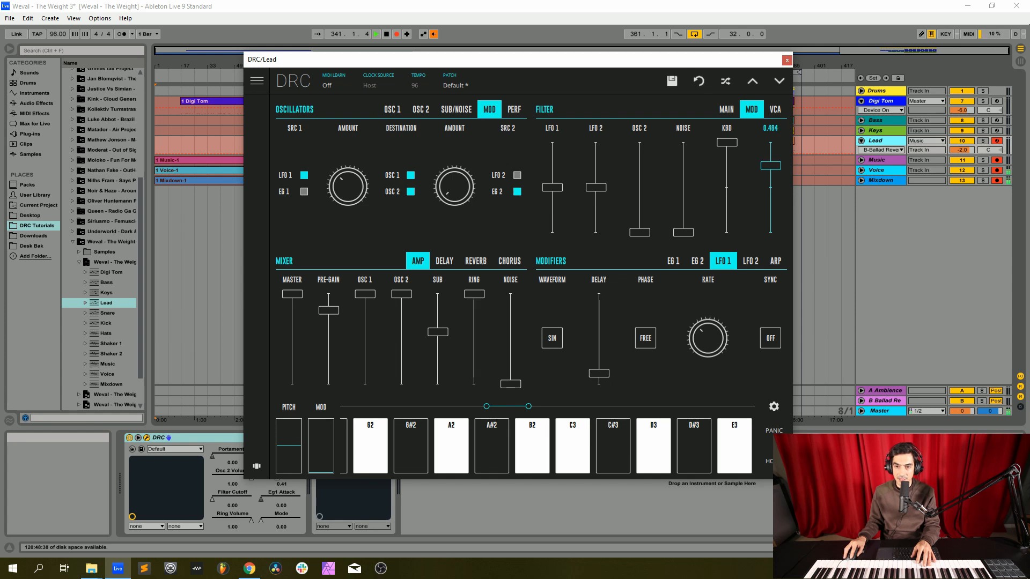
{"action": "left_click_drag", "start_coordinate": [770, 166], "coordinate": [771, 166]}
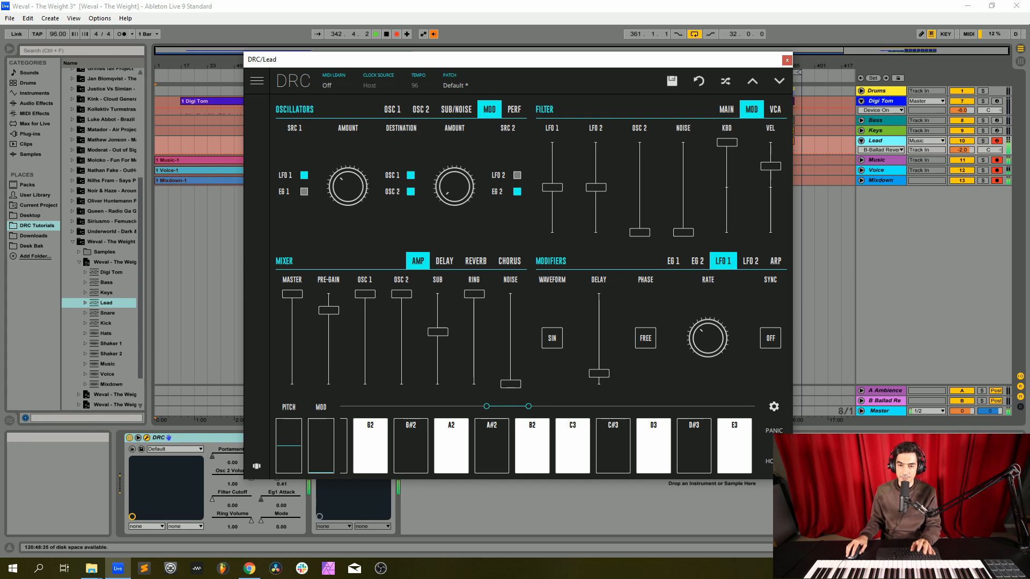
Step: Shape the lead's EG 1 with maximum decay, sustain at about the midpoint and a slightly longer release
{"action": "left_click", "coordinate": [673, 261]}
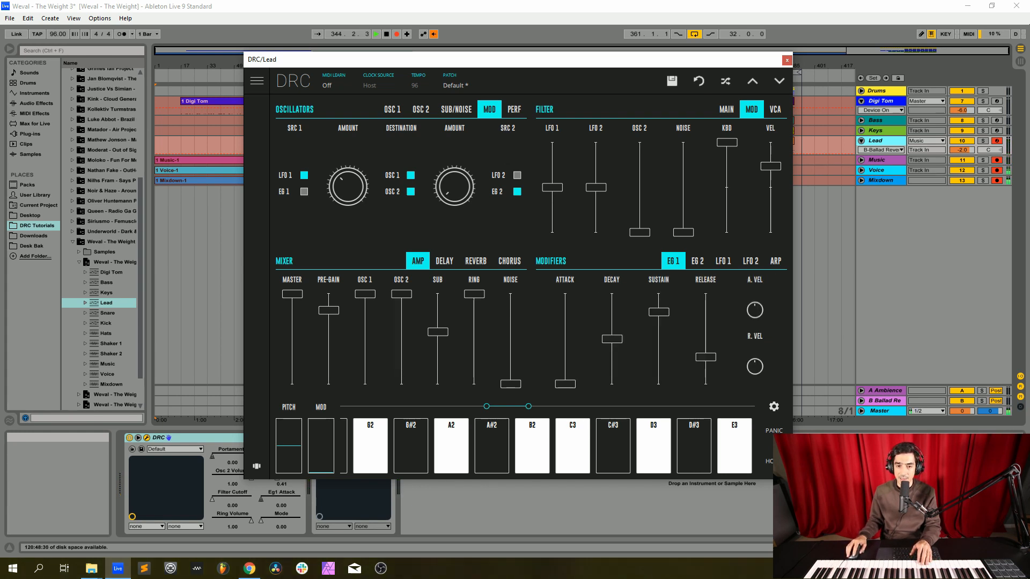
{"action": "left_click_drag", "start_coordinate": [611, 339], "coordinate": [705, 347]}
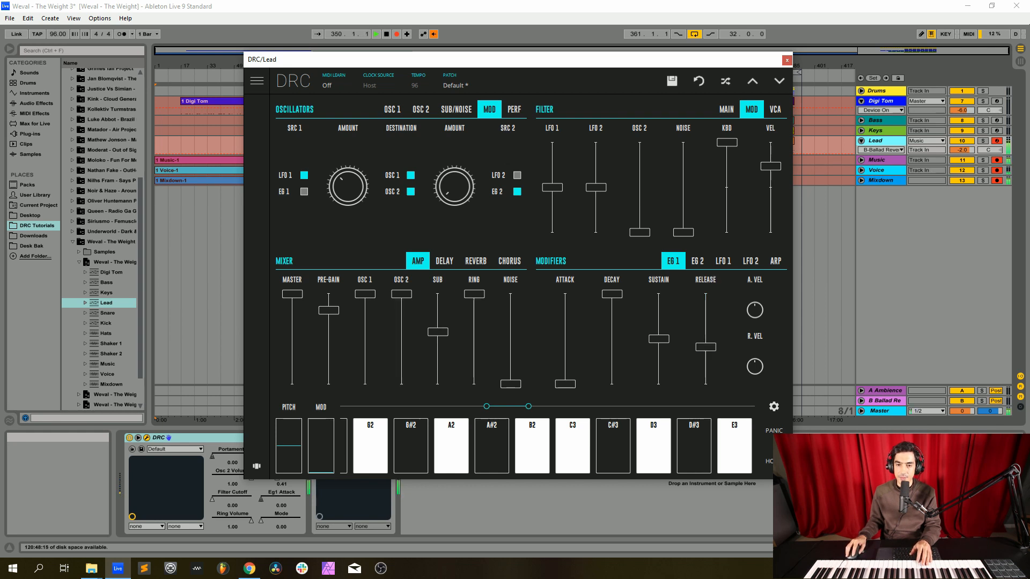
Step: Shape the lead's EG 2 with maximum decay, zero sustain and a longer release, and close the synth window
{"action": "left_click", "coordinate": [697, 261]}
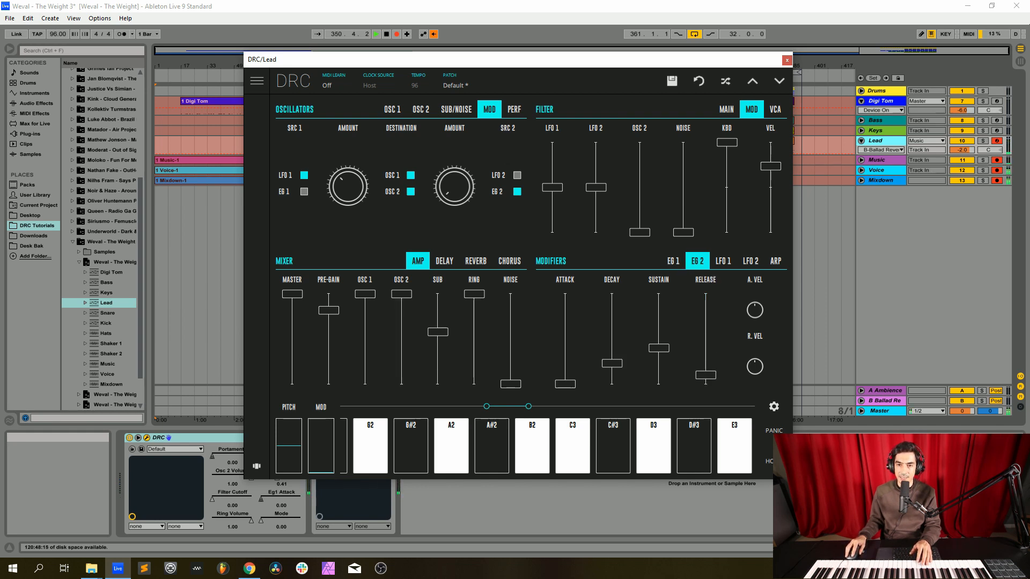
{"action": "left_click", "coordinate": [726, 109]}
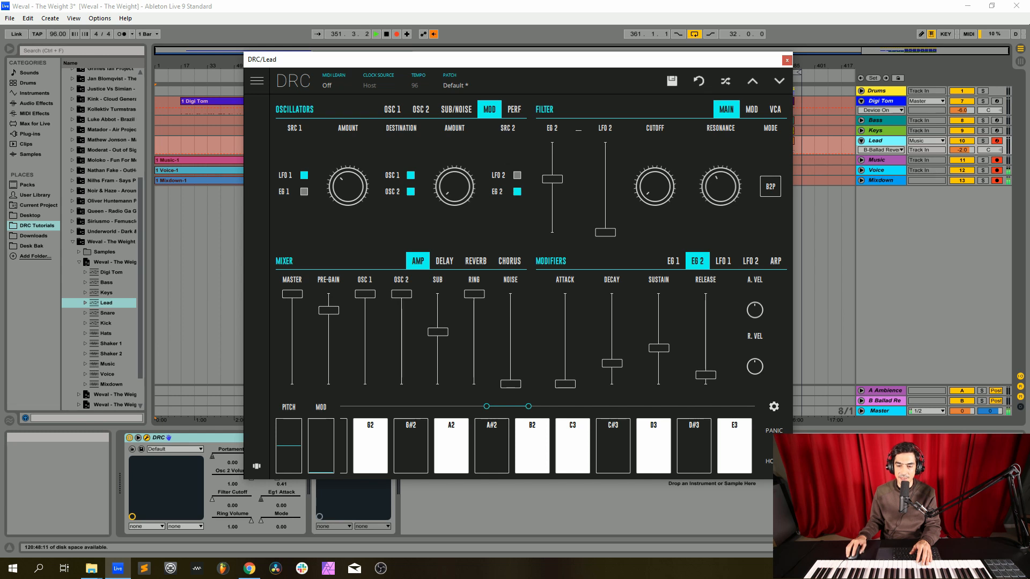
{"action": "left_click_drag", "start_coordinate": [611, 364], "coordinate": [612, 294]}
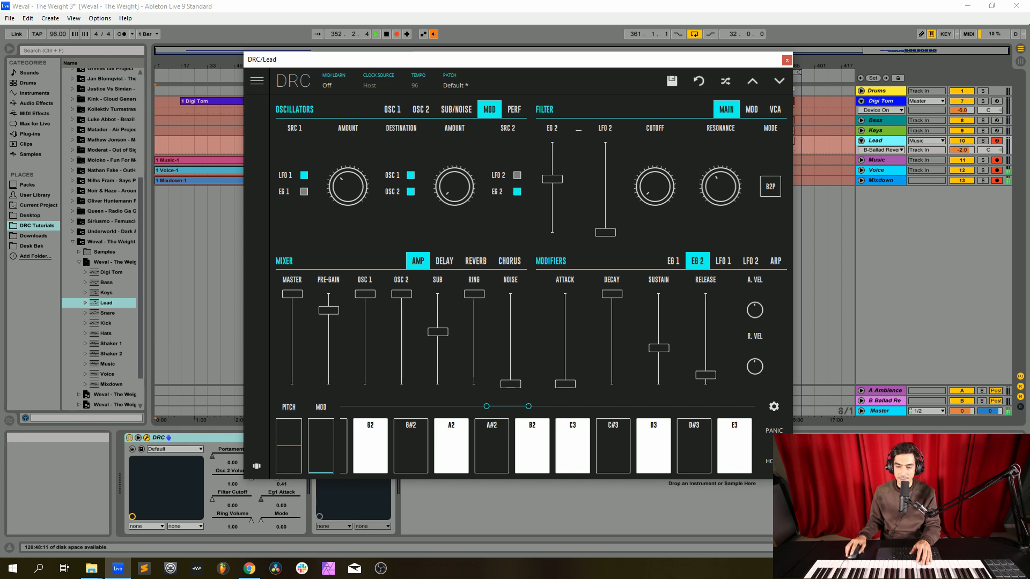
{"action": "left_click_drag", "start_coordinate": [659, 348], "coordinate": [705, 352]}
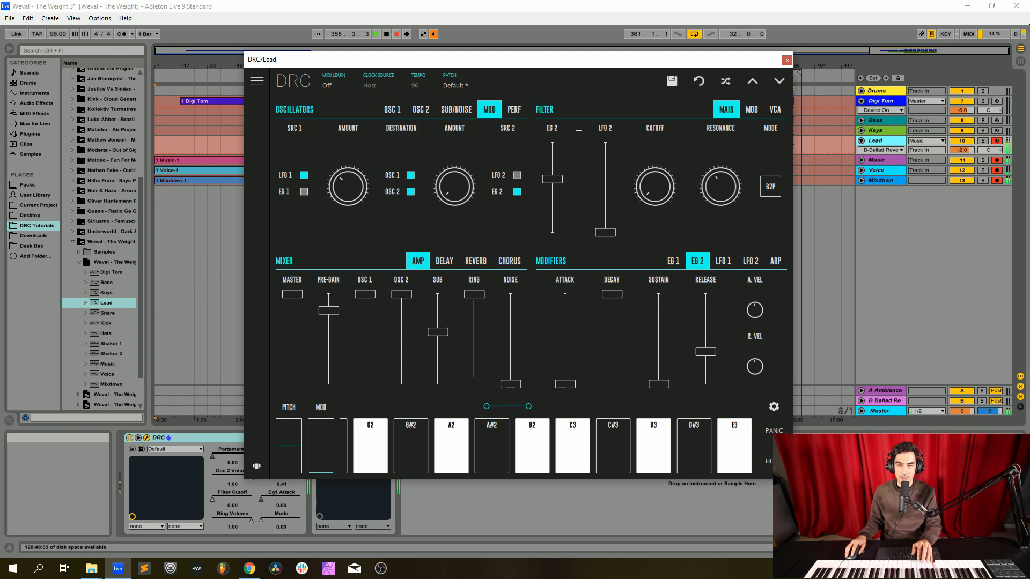
{"action": "left_click", "coordinate": [787, 59]}
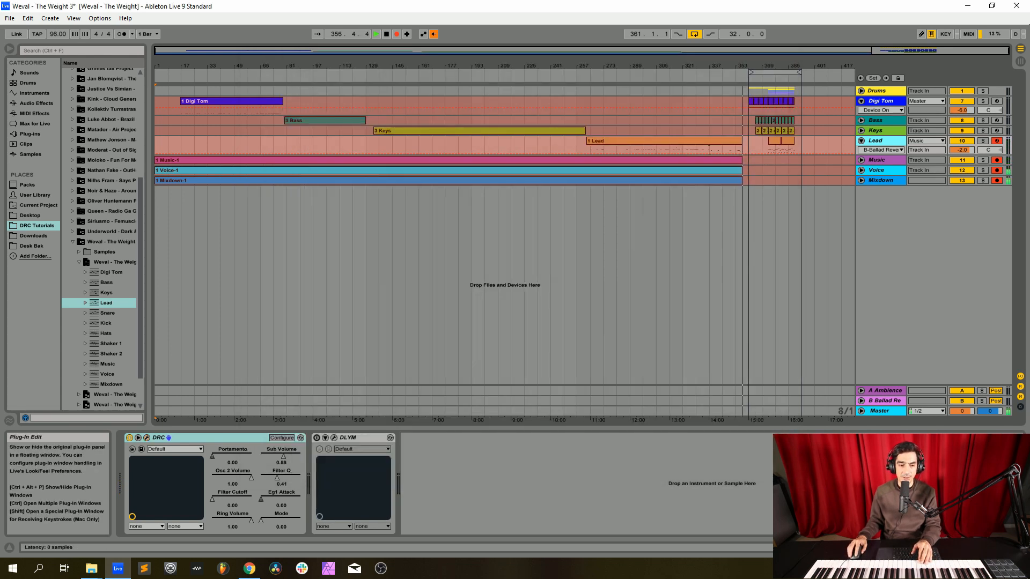
Step: Enable the DLYM effect on the Lead track and review its modulation settings
{"action": "left_click", "coordinate": [334, 438]}
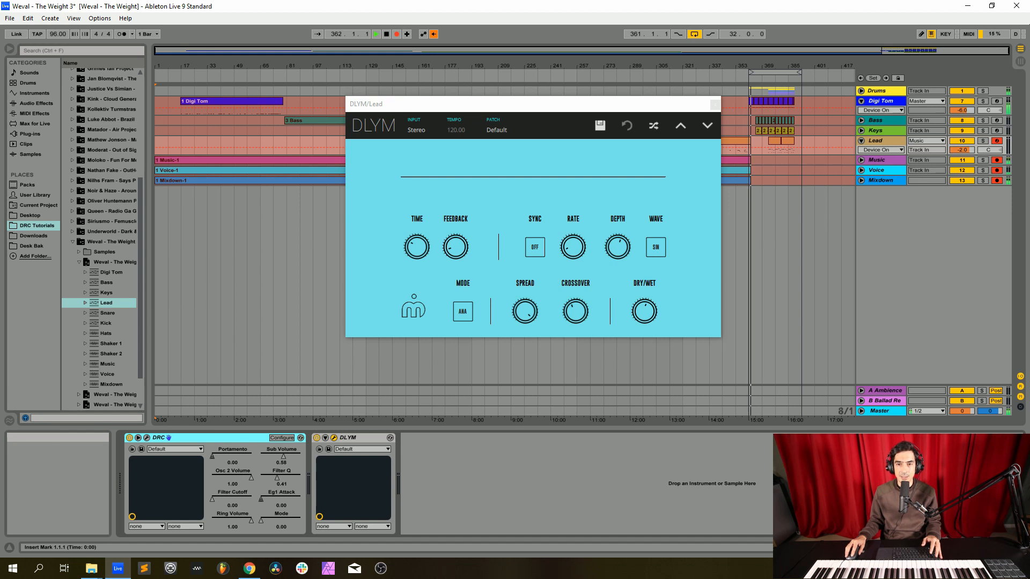
{"action": "left_click", "coordinate": [715, 104]}
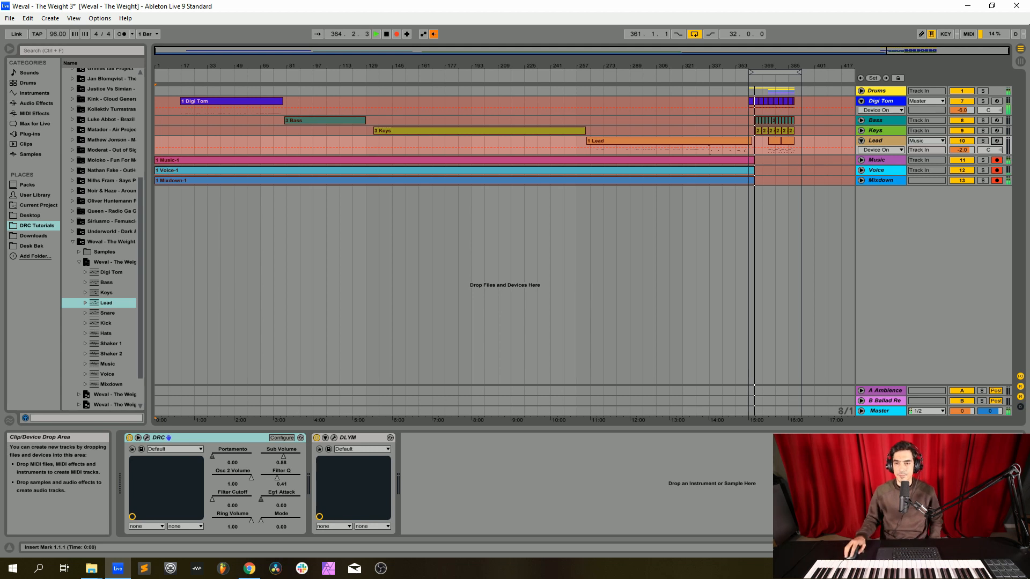
Step: Review the Keys, Bass, Digi Tom and Drums device chains and turn off the arrangement loop
{"action": "left_click", "coordinate": [876, 130]}
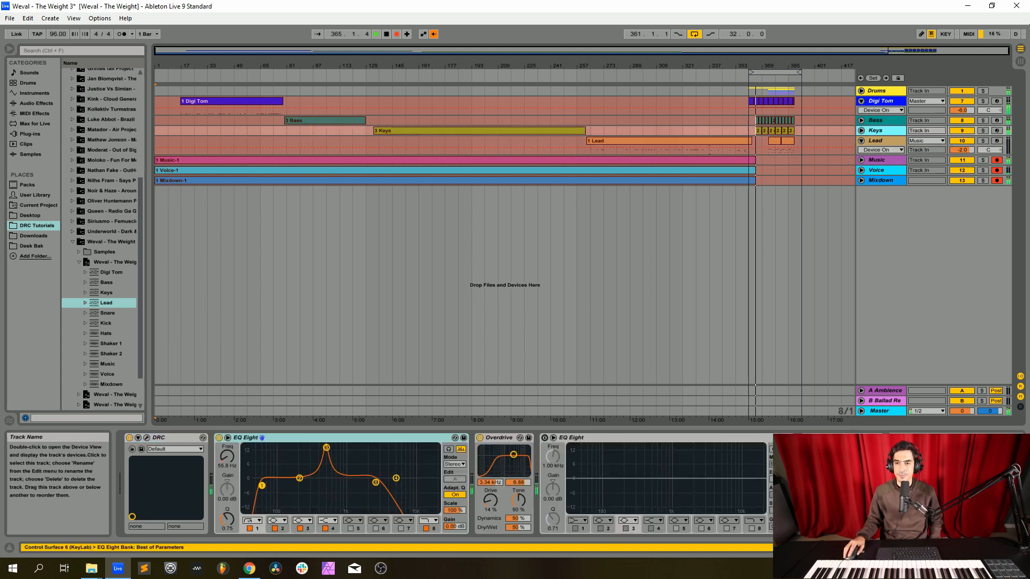
{"action": "left_click", "coordinate": [876, 121]}
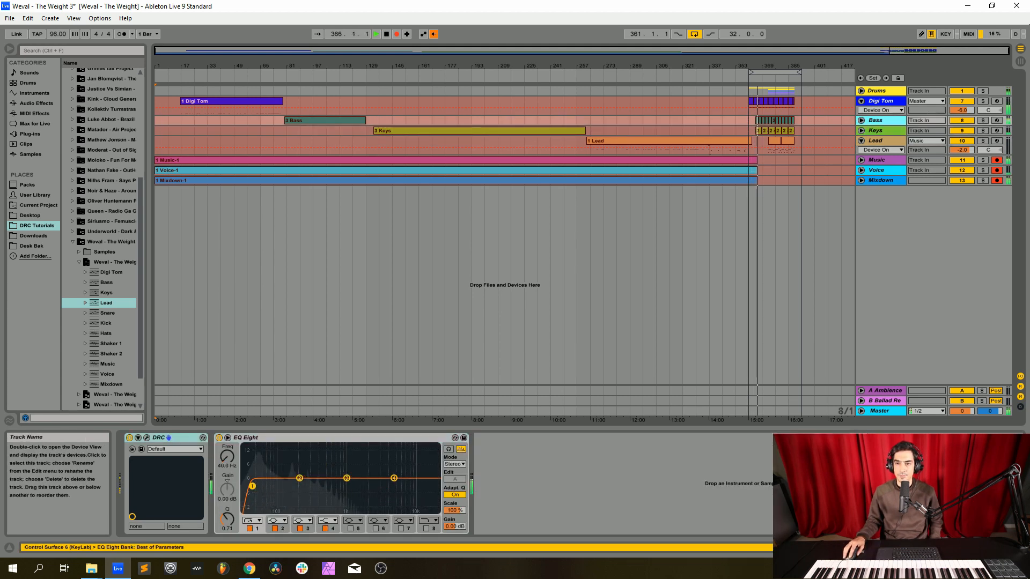
{"action": "left_click", "coordinate": [880, 101]}
{"action": "left_click", "coordinate": [877, 91]}
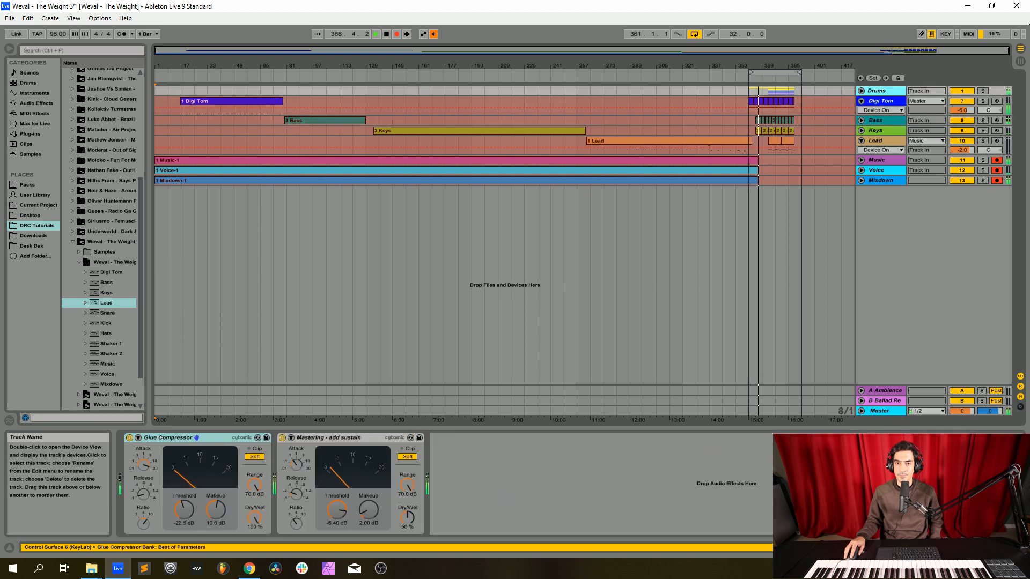
{"action": "left_click", "coordinate": [695, 34]}
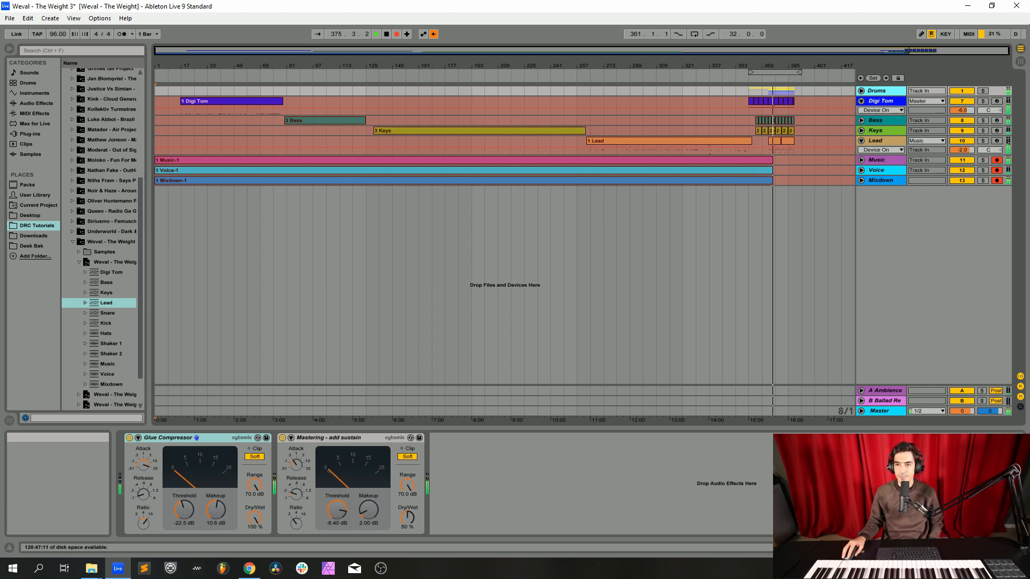
Step: Set the lead synth's portamento time to about 0.17 and reposition its window to uncover the arrangement
{"action": "left_click", "coordinate": [877, 140]}
{"action": "left_click", "coordinate": [147, 437]}
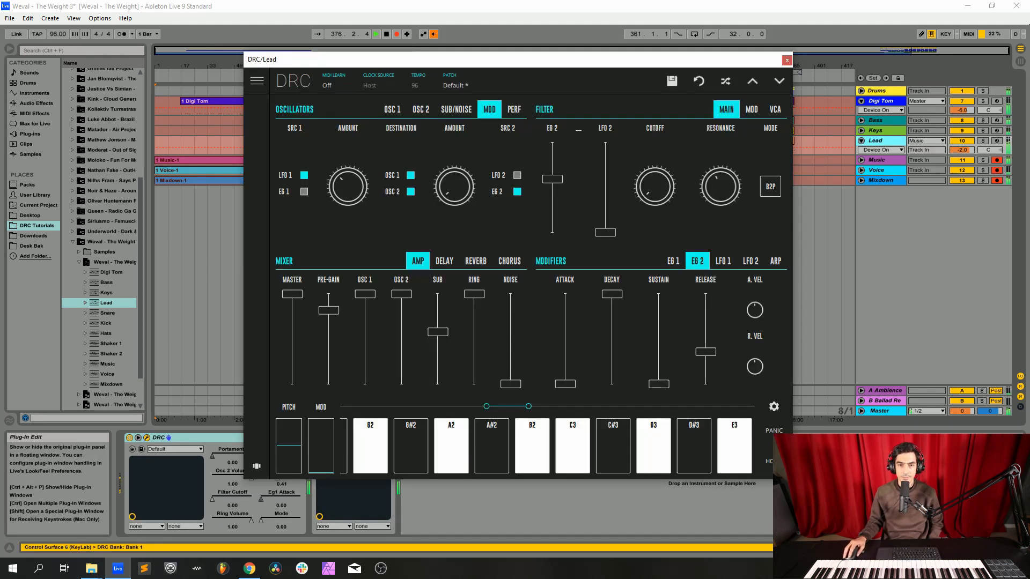
{"action": "left_click", "coordinate": [514, 109]}
{"action": "mouse_move", "coordinate": [459, 186]}
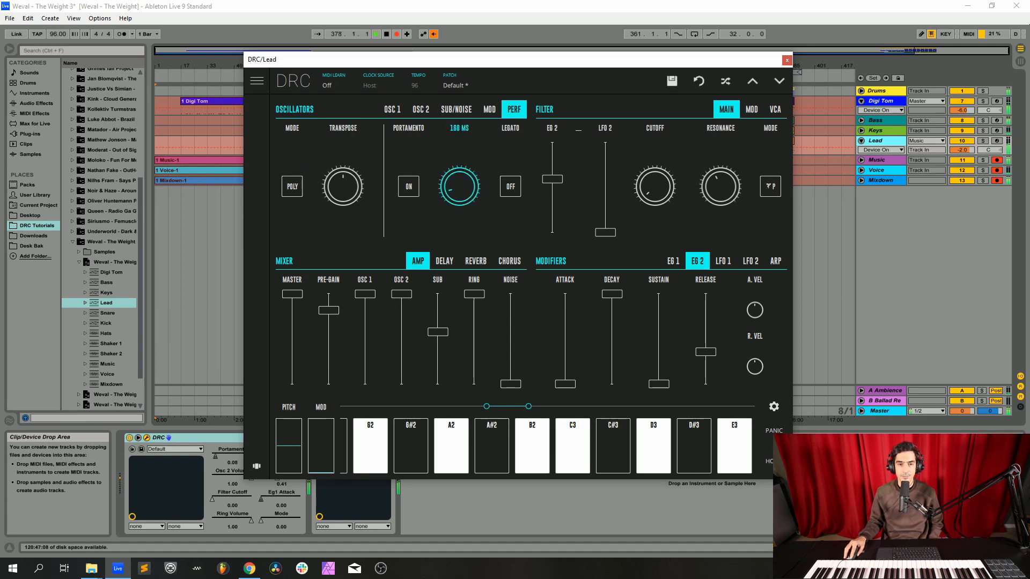
{"action": "left_click_drag", "start_coordinate": [459, 187], "coordinate": [459, 189]}
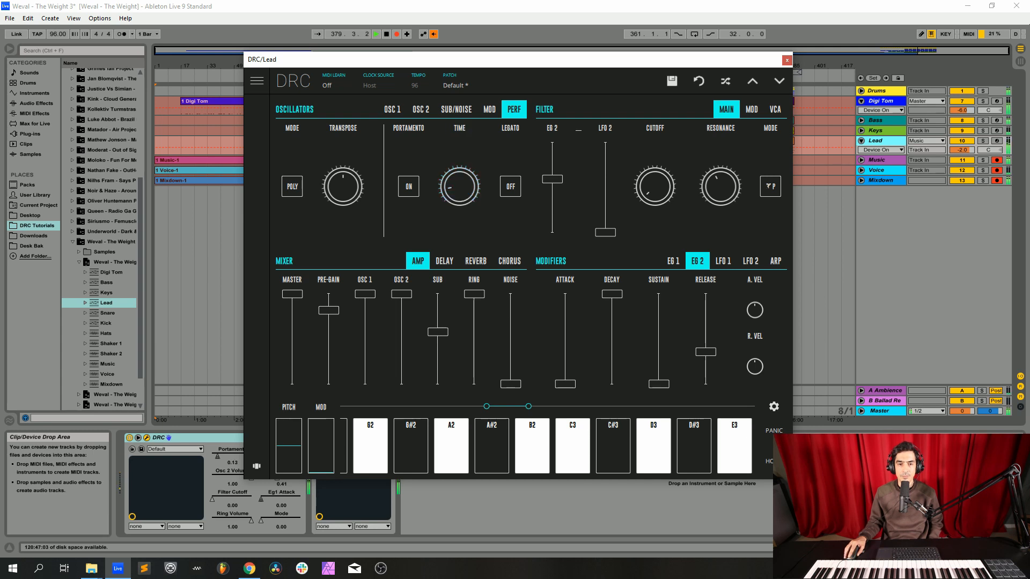
{"action": "left_click_drag", "start_coordinate": [459, 187], "coordinate": [459, 185]}
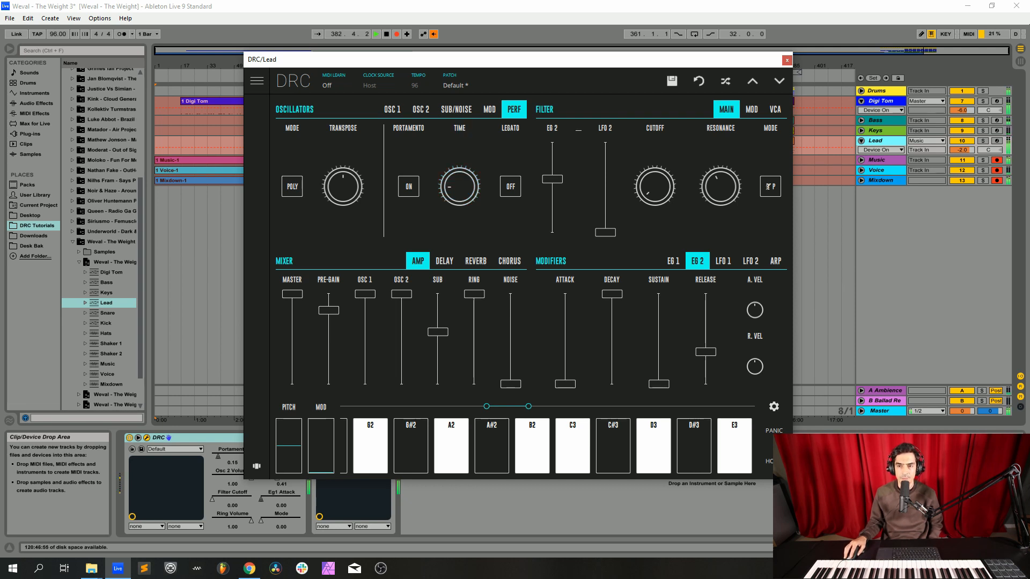
{"action": "left_click_drag", "start_coordinate": [459, 187], "coordinate": [460, 180]}
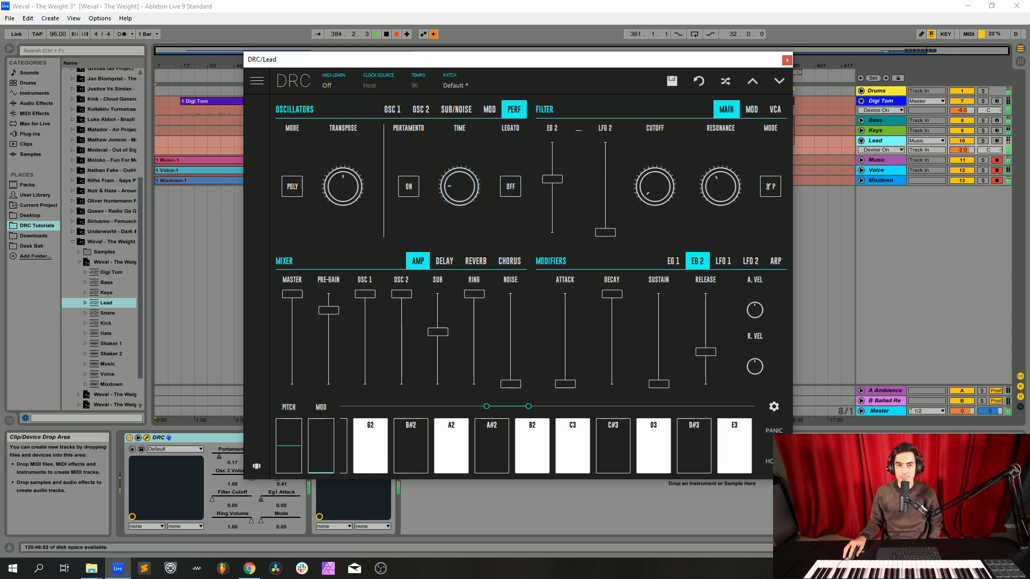
{"action": "left_click_drag", "start_coordinate": [534, 56], "coordinate": [517, 164]}
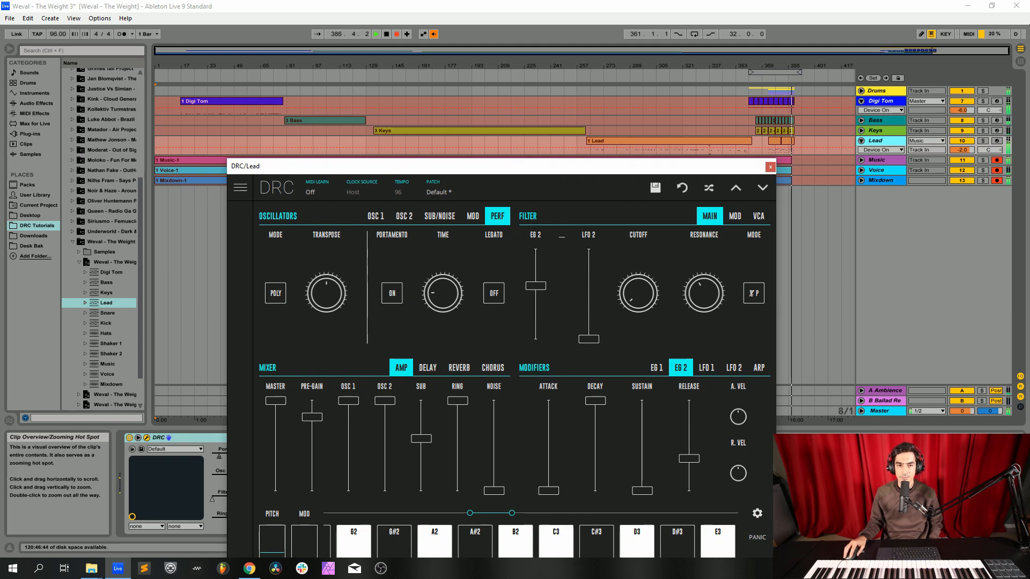
{"action": "left_click_drag", "start_coordinate": [507, 171], "coordinate": [499, 122]}
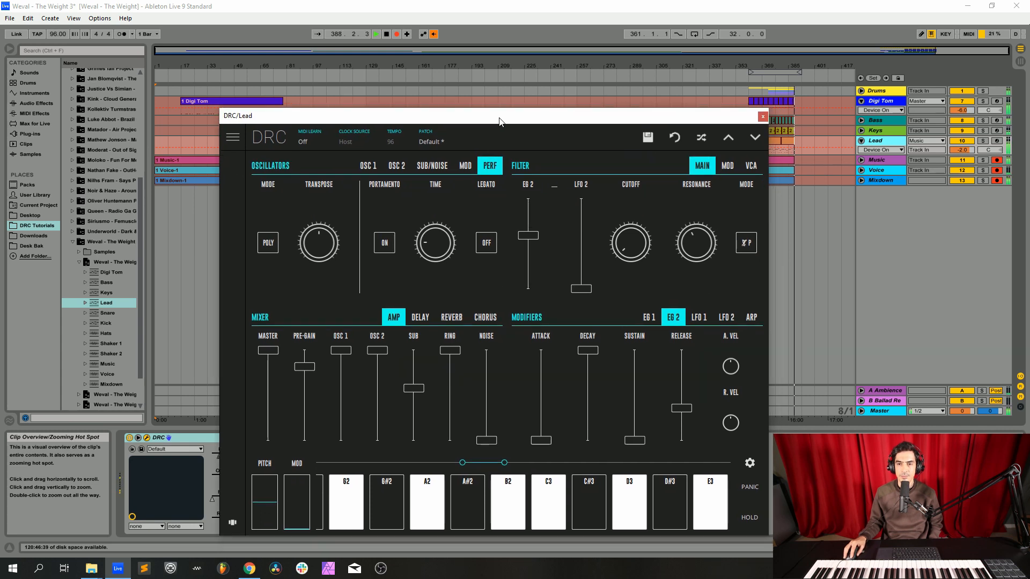